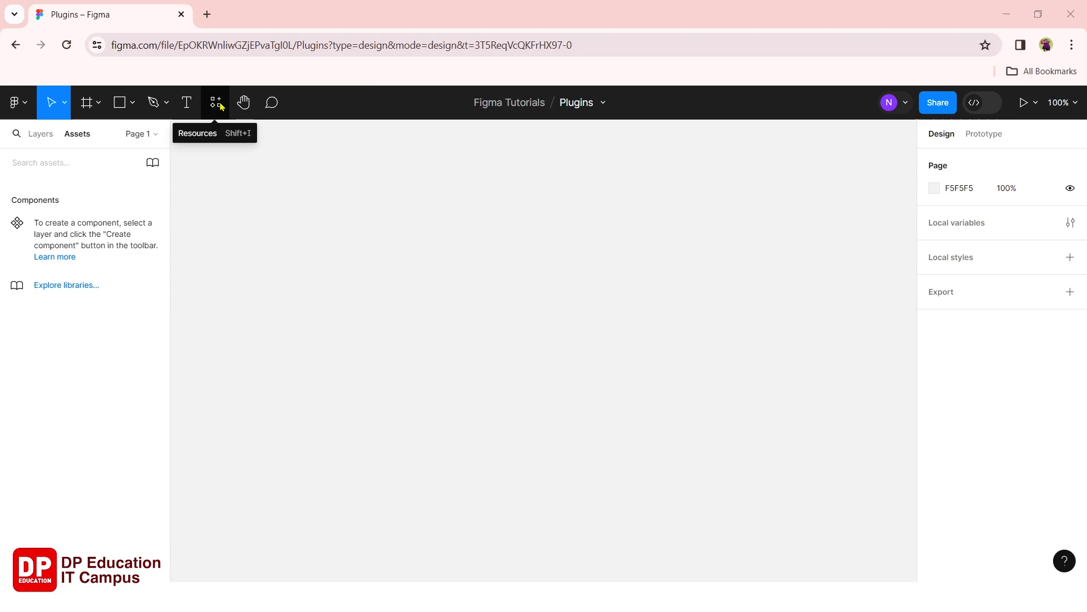
Open Resources, clear the old search, and browse the Components, Plugins and Widgets tabs.
{"action": "left_click", "coordinate": [219, 105]}
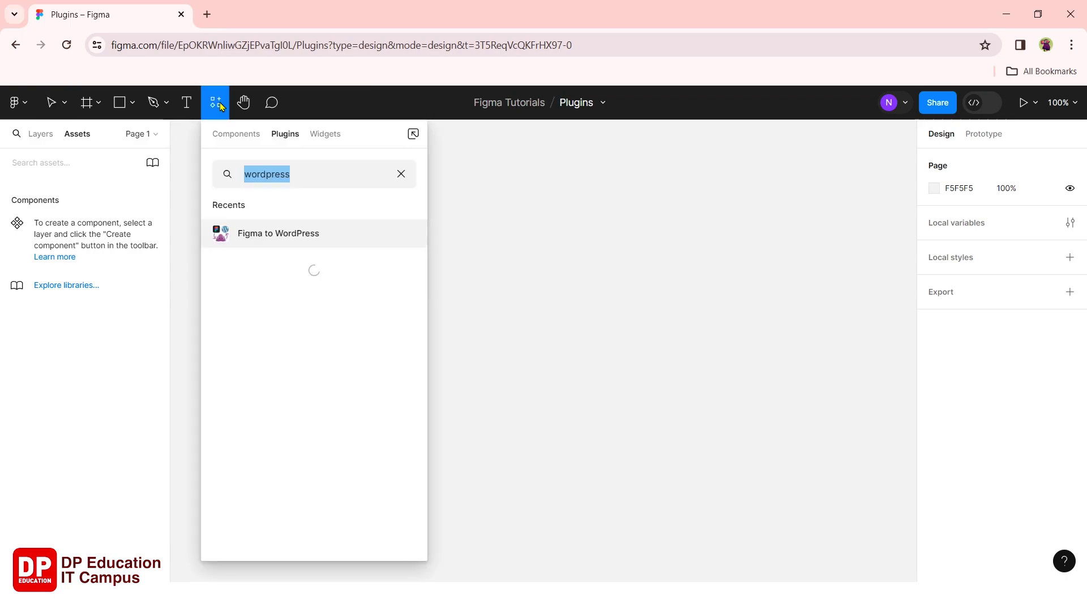
{"action": "left_click", "coordinate": [401, 174]}
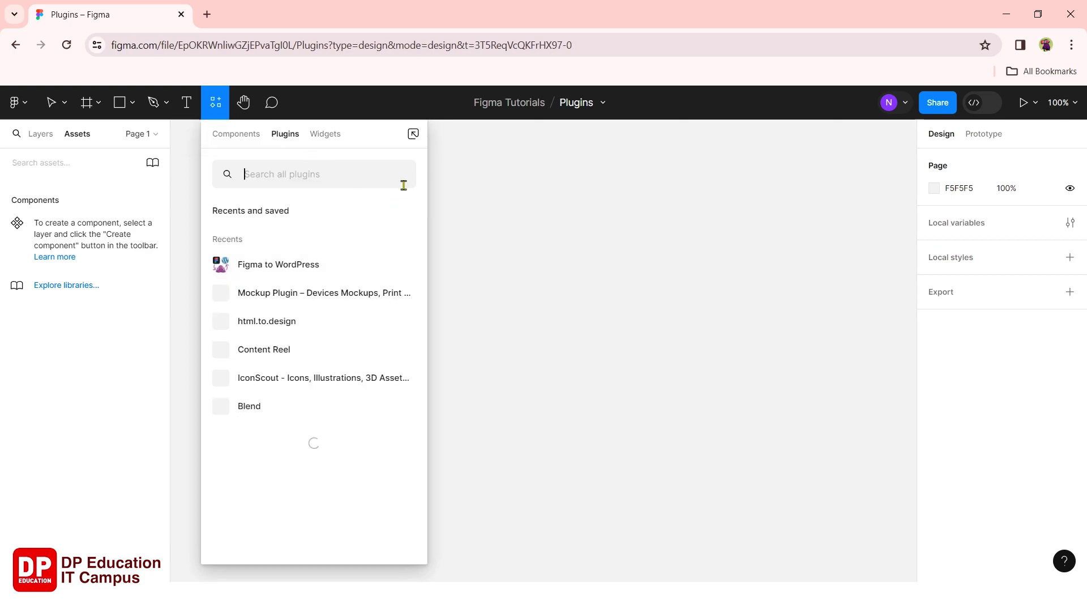
{"action": "left_click", "coordinate": [253, 141]}
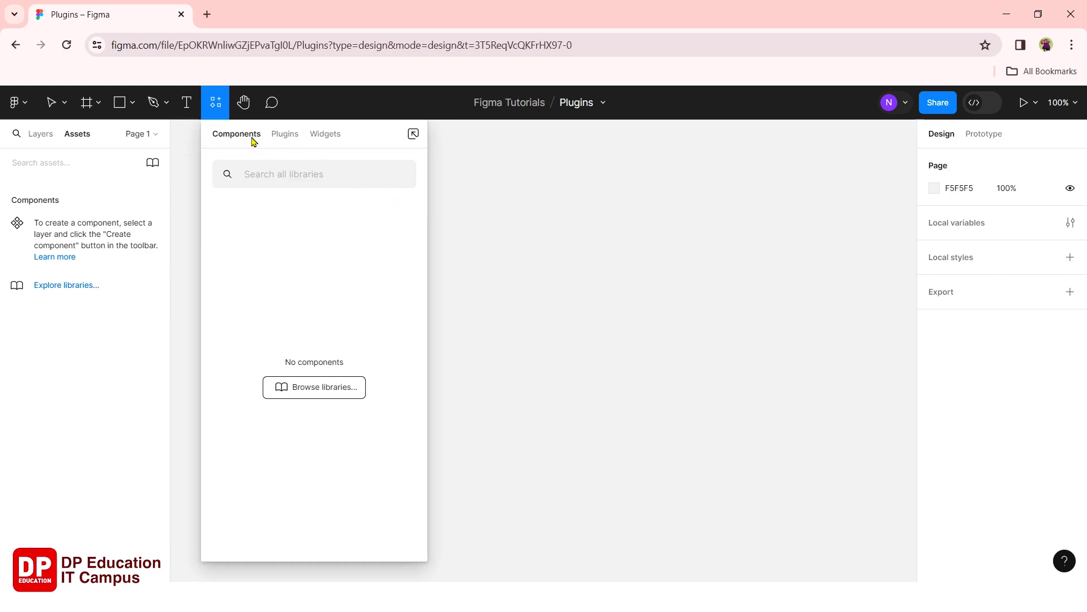
{"action": "left_click", "coordinate": [279, 139]}
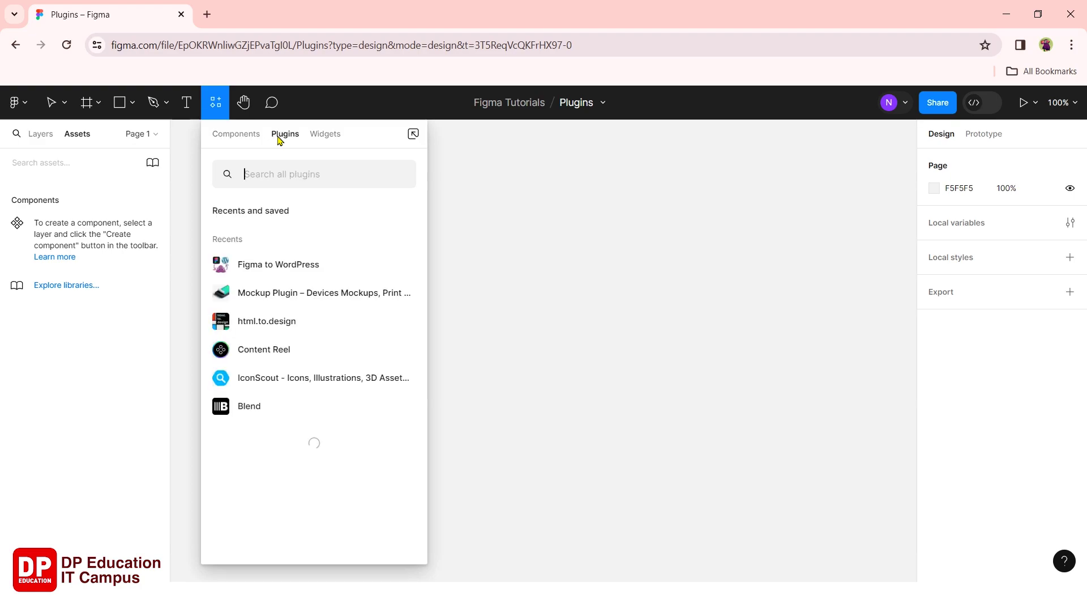
{"action": "left_click", "coordinate": [336, 134]}
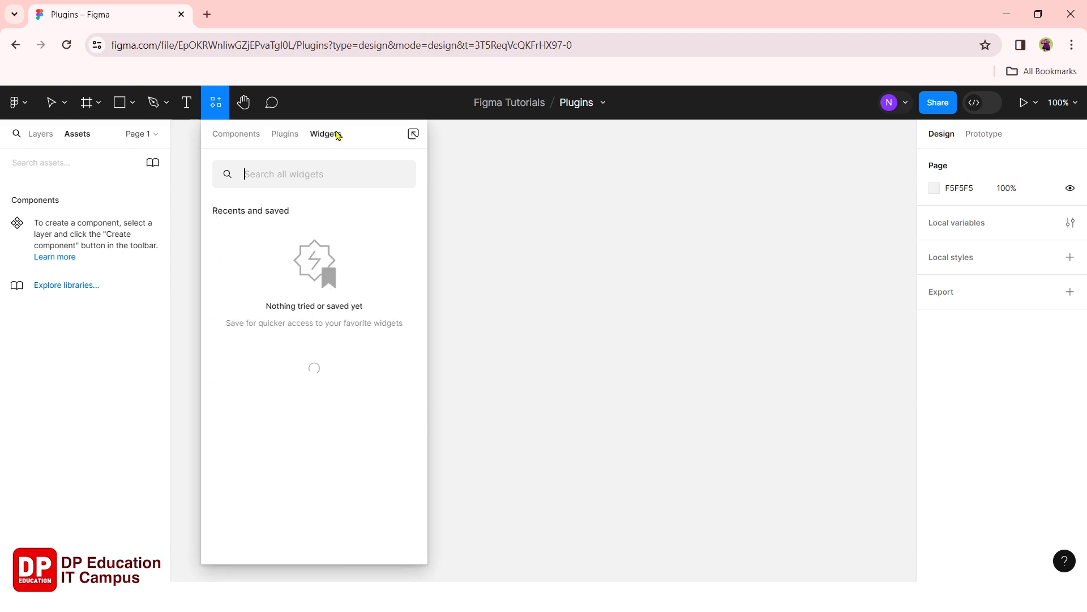
{"action": "left_click", "coordinate": [253, 141]}
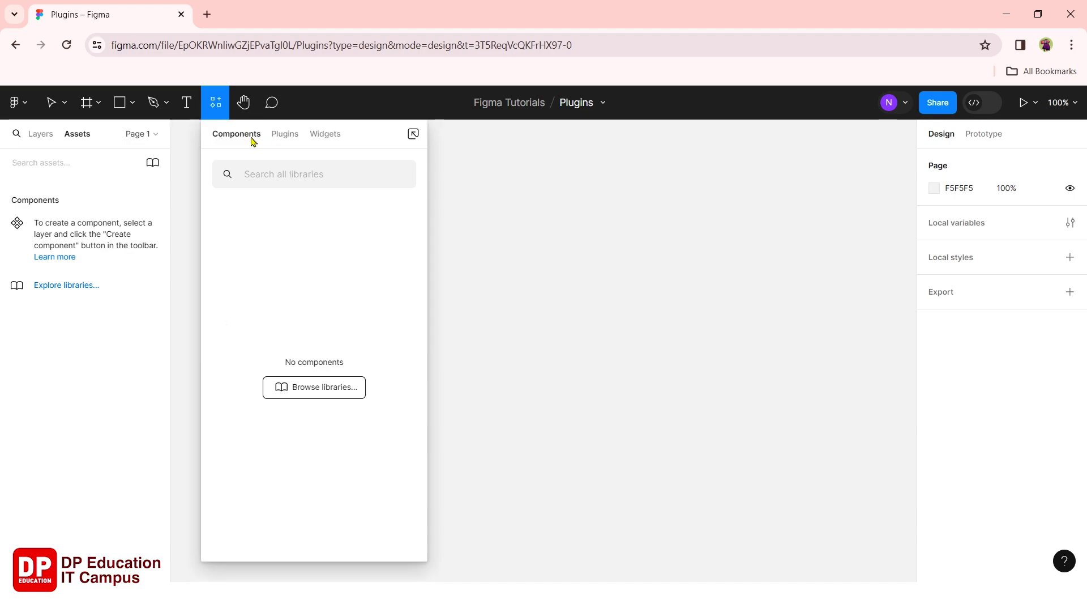
{"action": "left_click", "coordinate": [285, 140]}
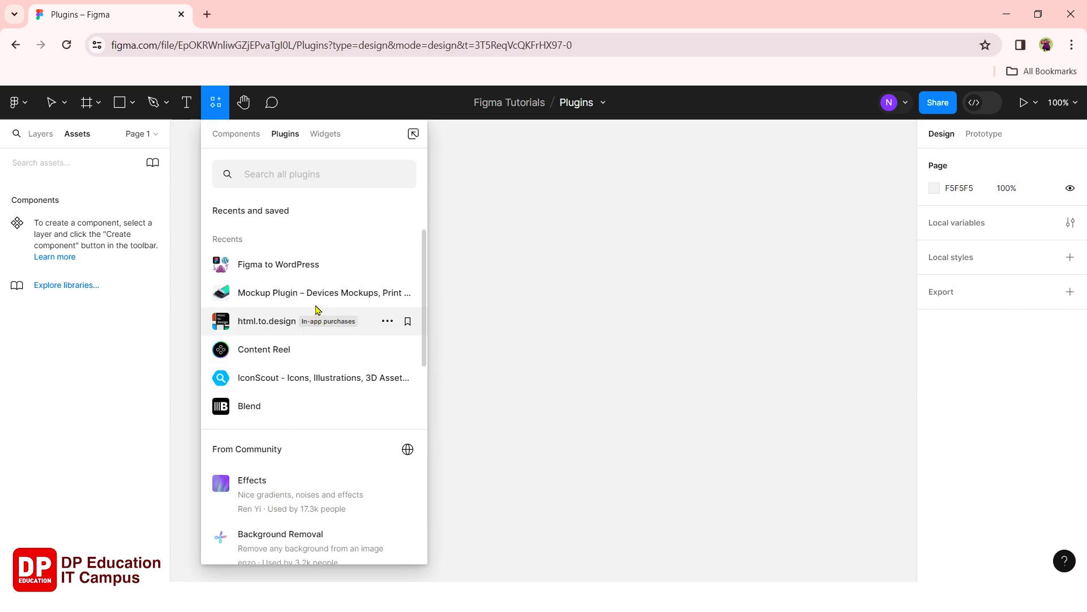
Scroll the Plugins list to review recent and saved plugins like Photos and Shapes 3D.
{"action": "scroll", "coordinate": [303, 399], "scroll_direction": "down", "scroll_amount": 1}
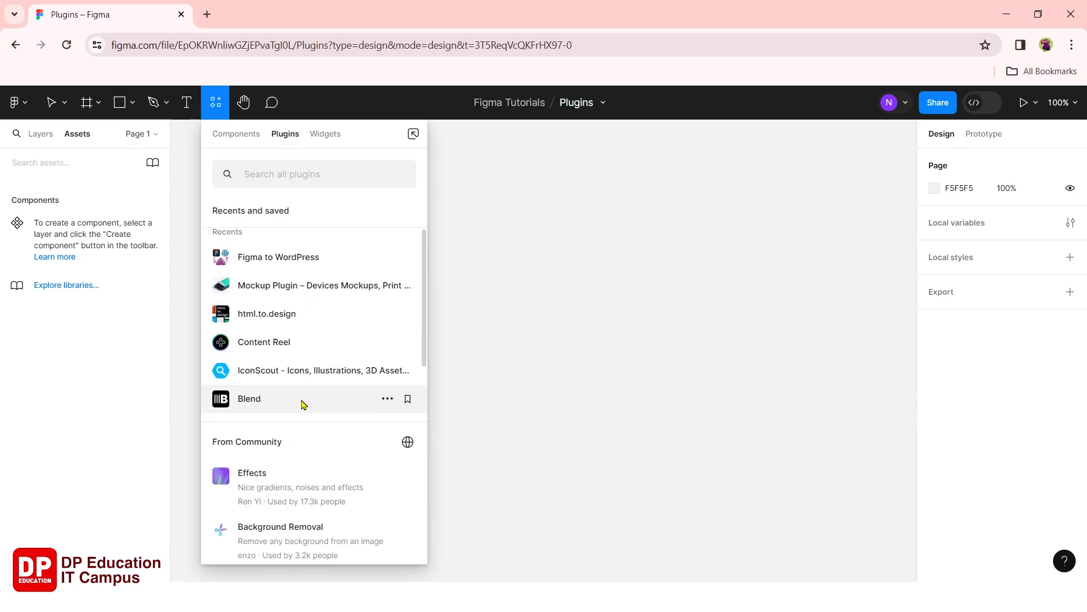
{"action": "scroll", "coordinate": [303, 404], "scroll_direction": "up", "scroll_amount": 1}
{"action": "scroll", "coordinate": [303, 405], "scroll_direction": "down", "scroll_amount": 1}
{"action": "scroll", "coordinate": [304, 403], "scroll_direction": "up", "scroll_amount": 1}
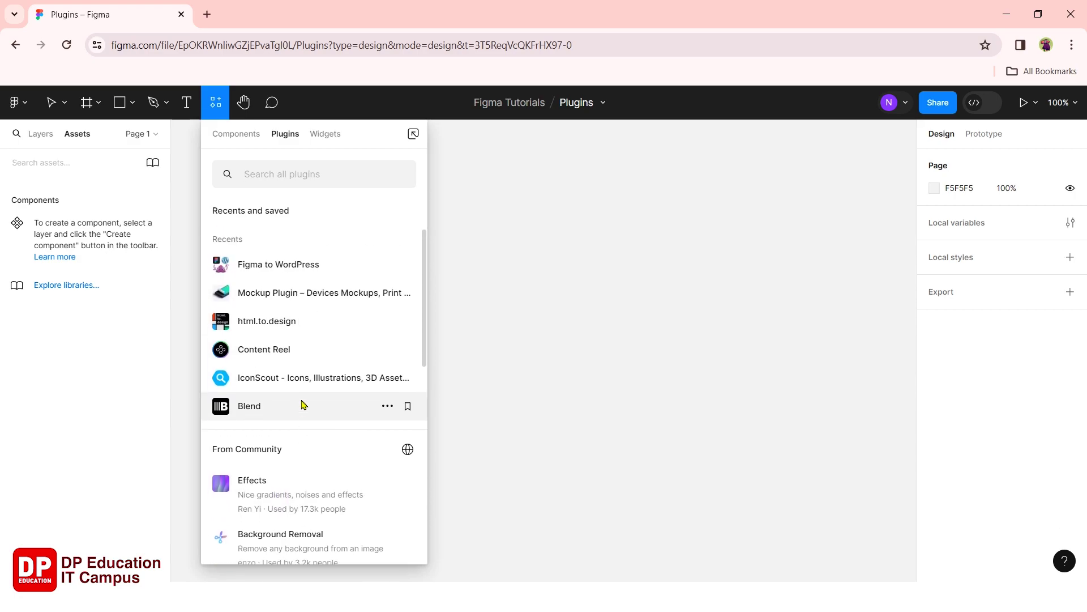
{"action": "scroll", "coordinate": [310, 383], "scroll_direction": "down", "scroll_amount": 3}
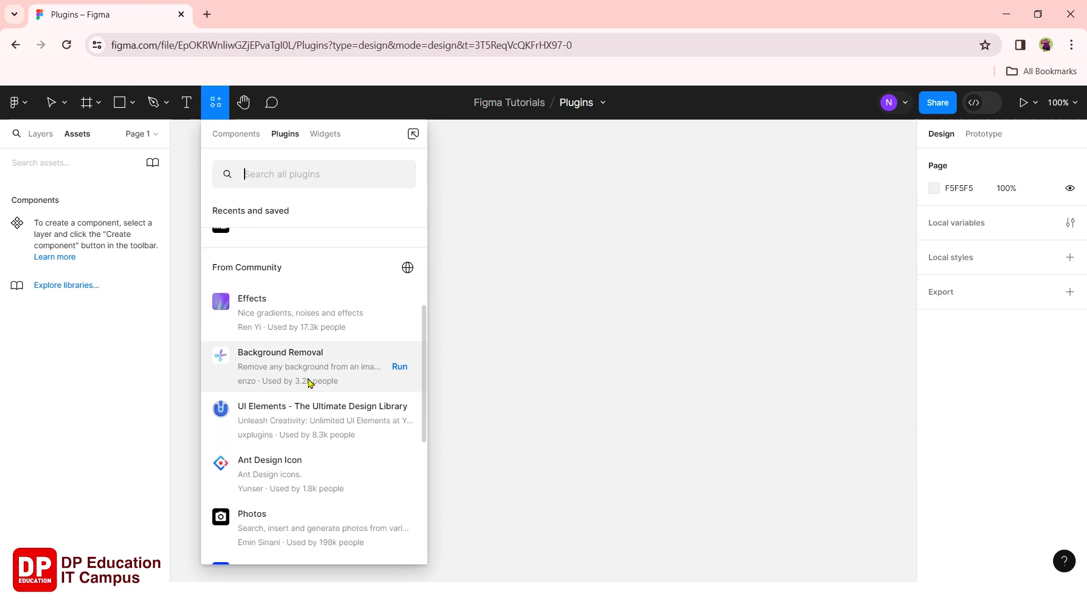
{"action": "scroll", "coordinate": [310, 384], "scroll_direction": "down", "scroll_amount": 4}
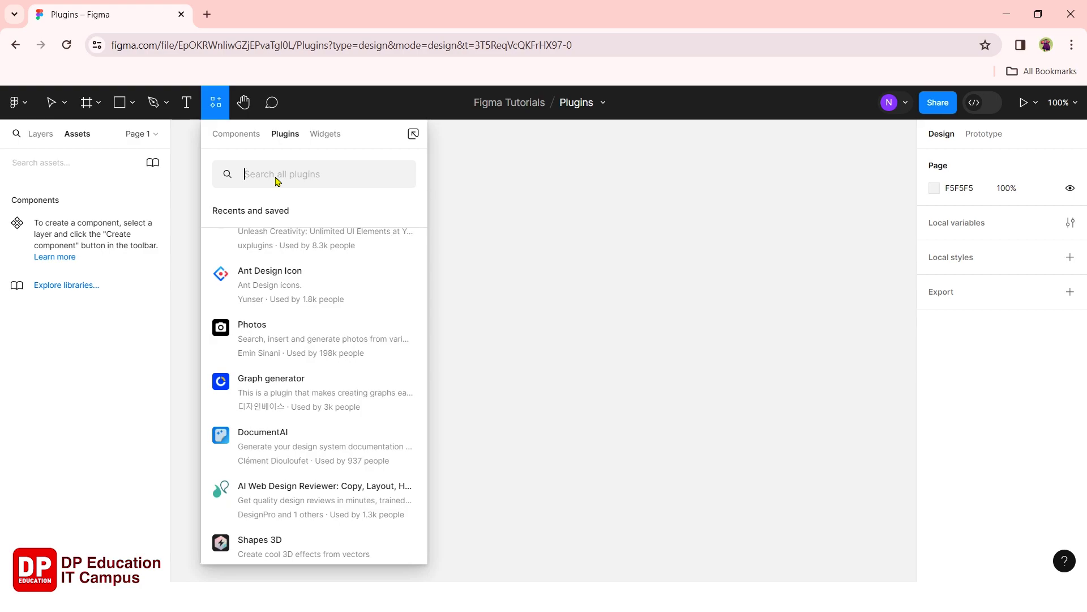
Search plugins for 'content ree' to find Content Reel, then close the browser.
{"action": "type", "text": "conte"}
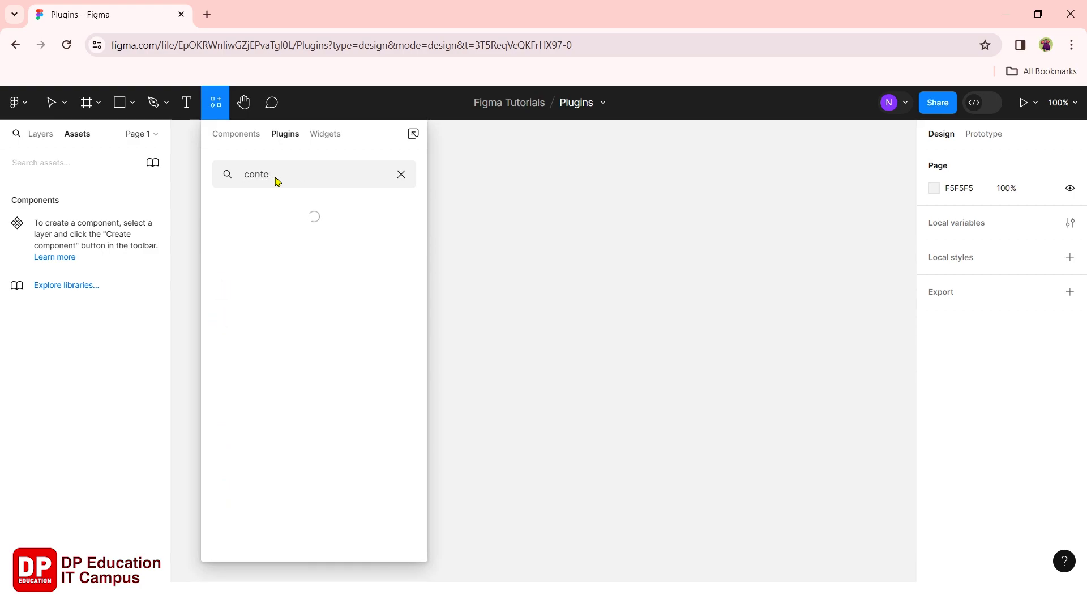
{"action": "type", "text": "nt reel"}
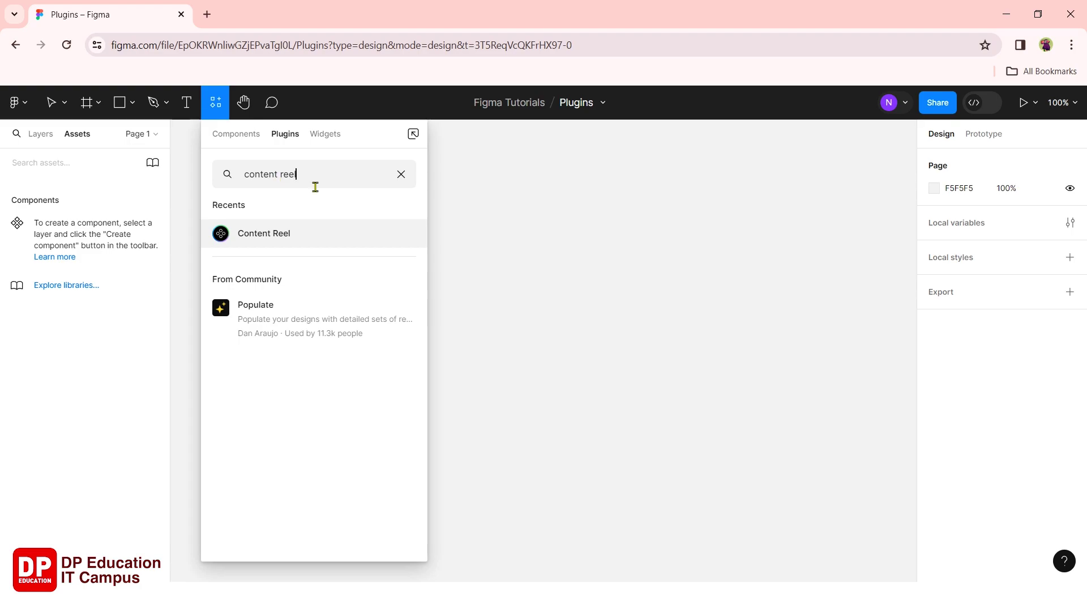
{"action": "left_click", "coordinate": [482, 229]}
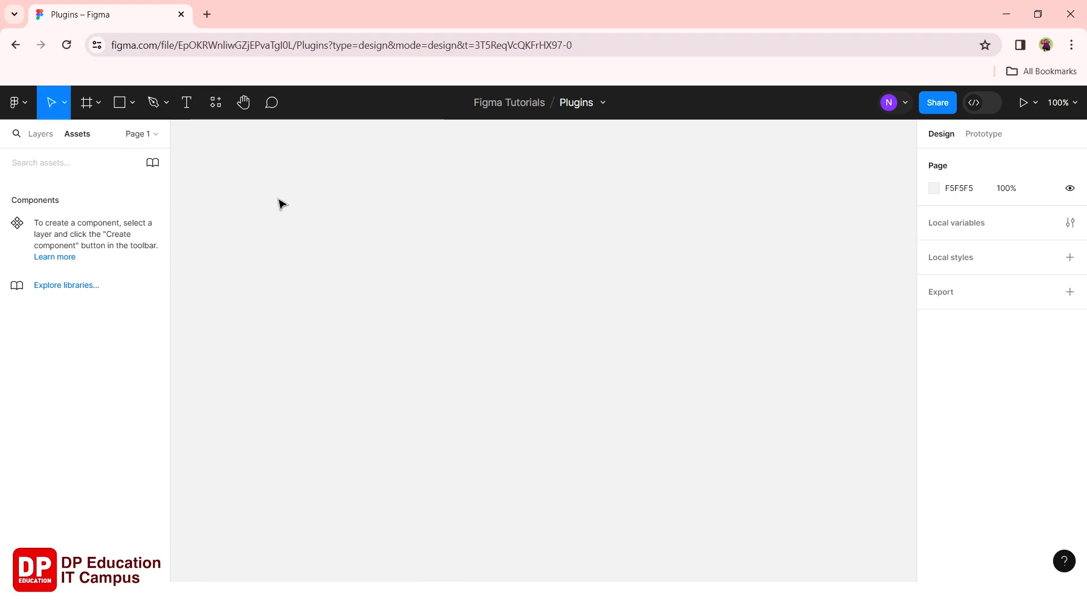
Draw a large frame on the canvas and nudge it slightly higher.
{"action": "left_click", "coordinate": [98, 102]}
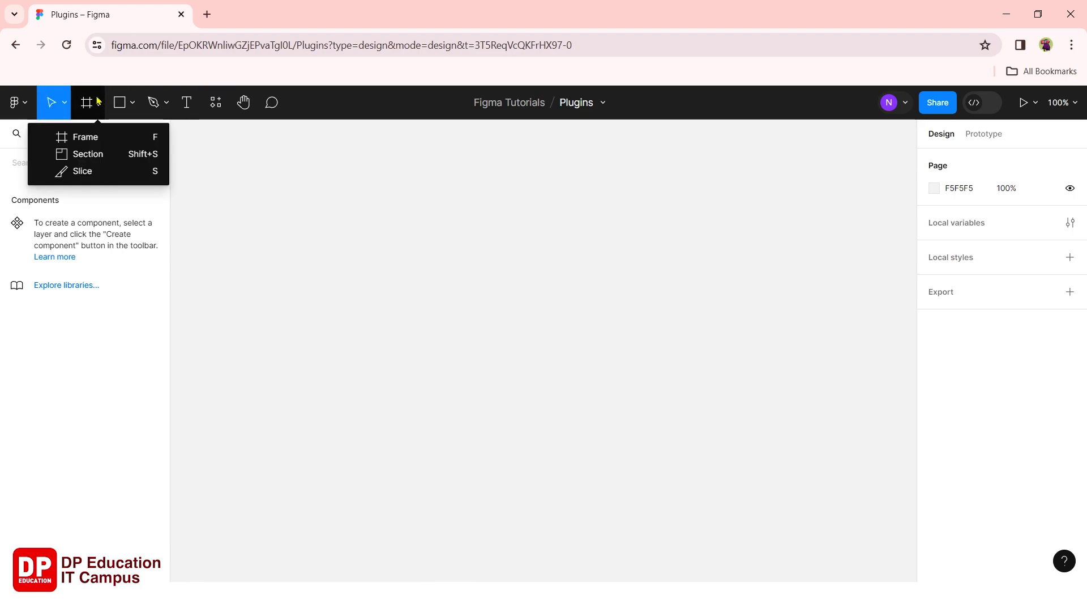
{"action": "left_click", "coordinate": [91, 137]}
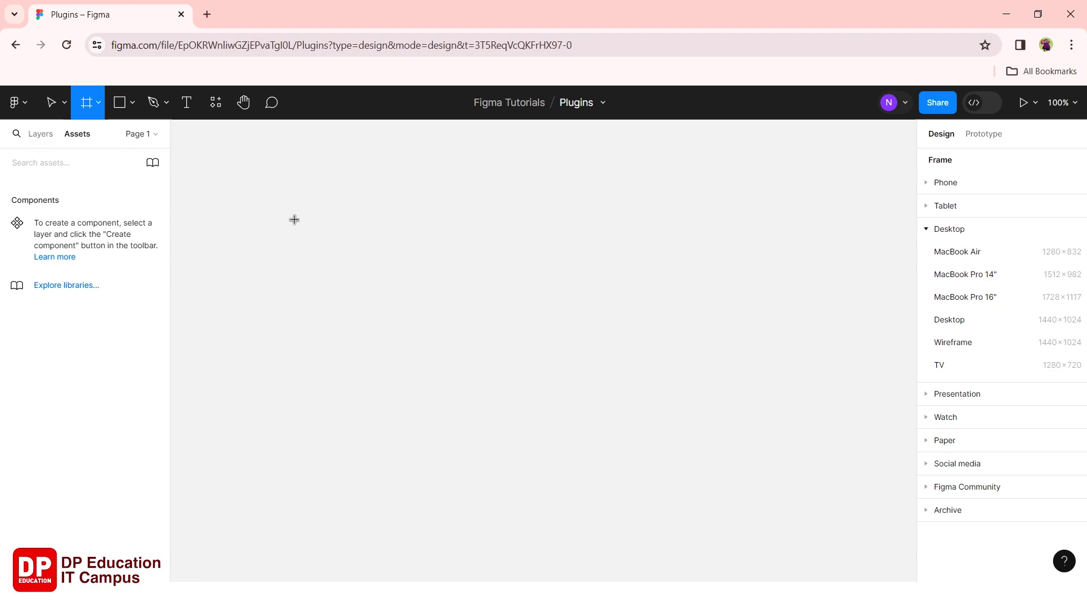
{"action": "mouse_move", "coordinate": [283, 208]}
{"action": "left_mouse_down"}
{"action": "mouse_move", "coordinate": [747, 453]}
{"action": "mouse_move", "coordinate": [765, 567]}
{"action": "left_mouse_up"}
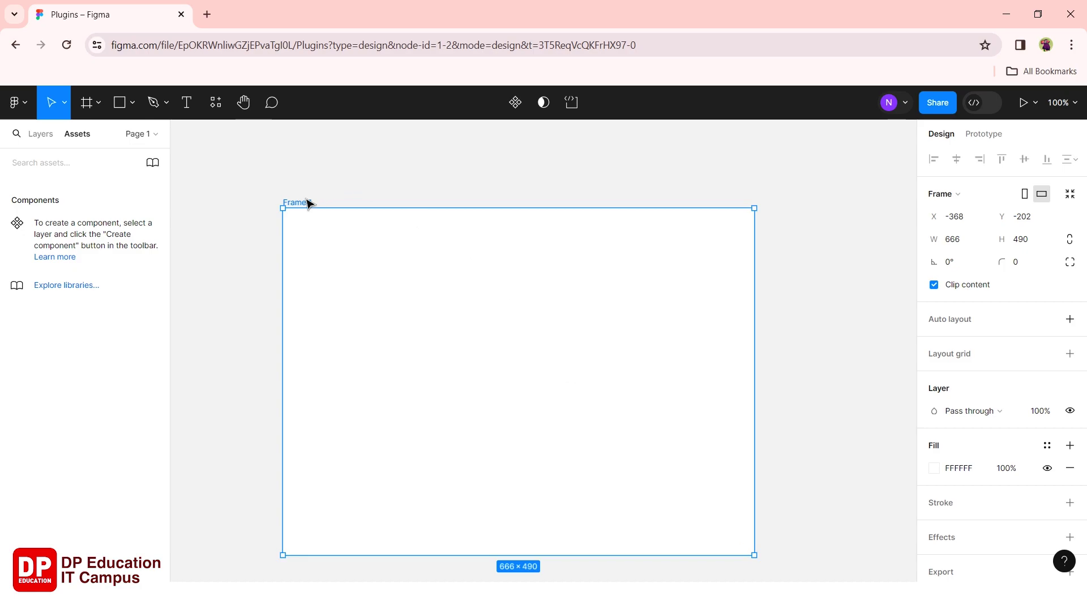
{"action": "left_click_drag", "start_coordinate": [309, 203], "coordinate": [312, 154]}
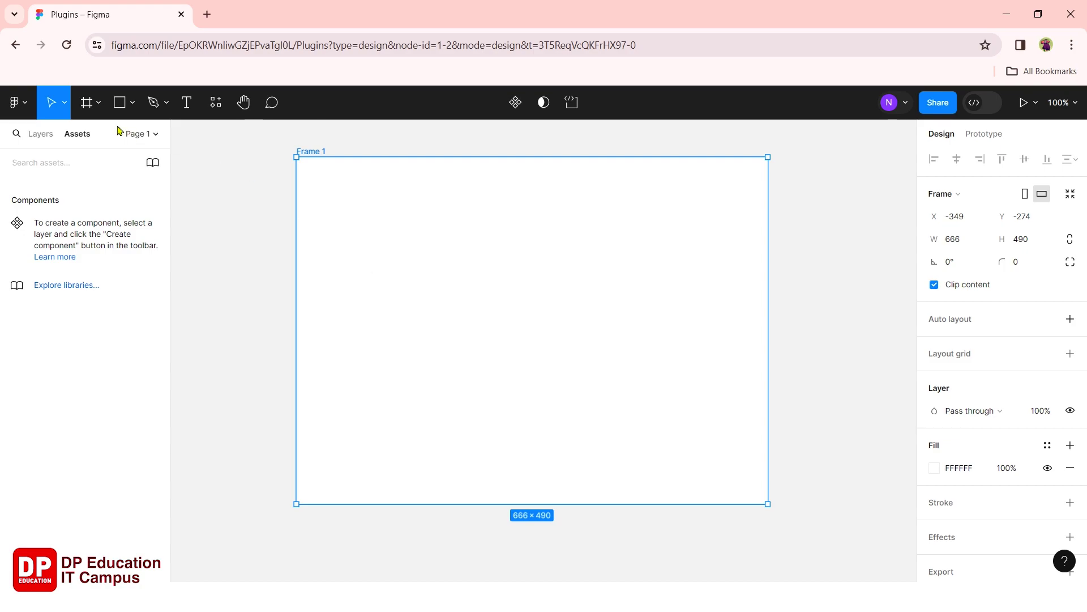
Add a 'my heading' text layer near the frame's top-left corner.
{"action": "left_click", "coordinate": [187, 104]}
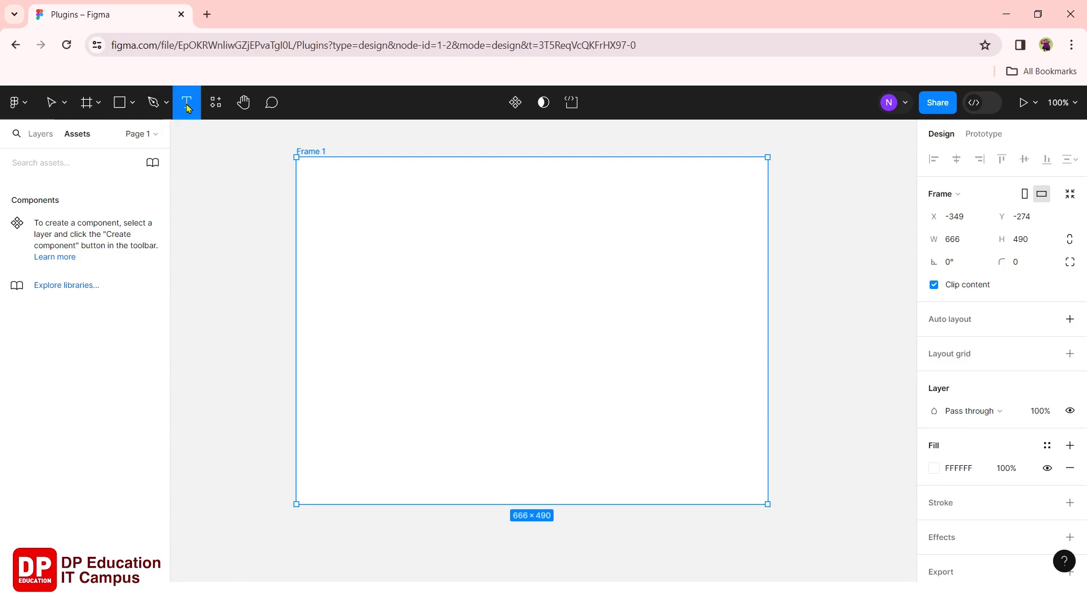
{"action": "left_click", "coordinate": [332, 230]}
{"action": "type", "text": "my"}
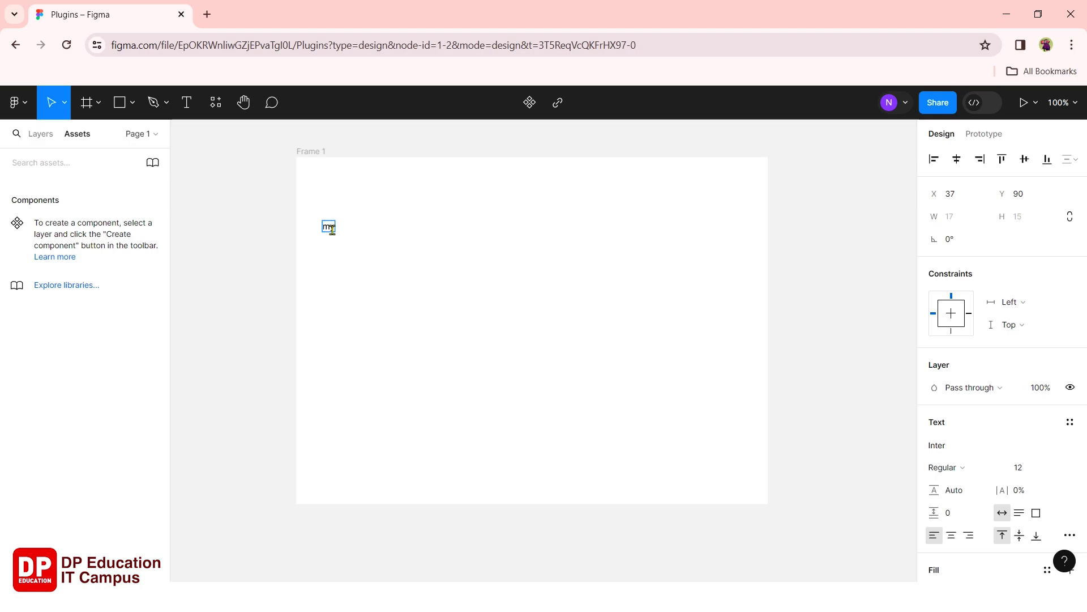
{"action": "type", "text": " heading"}
{"action": "key", "text": "Escape"}
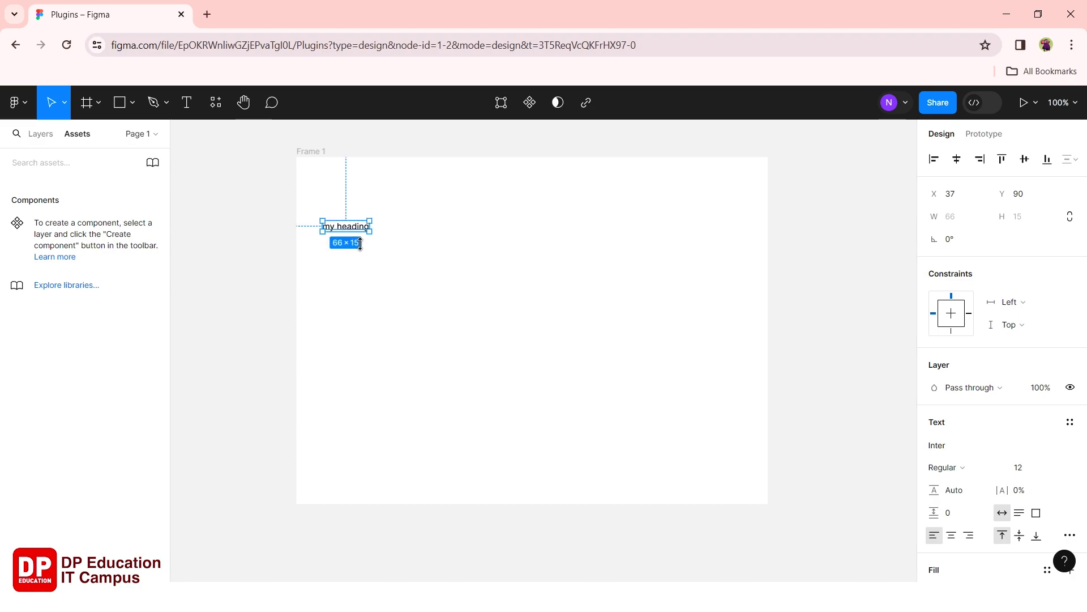
{"action": "left_click", "coordinate": [375, 288]}
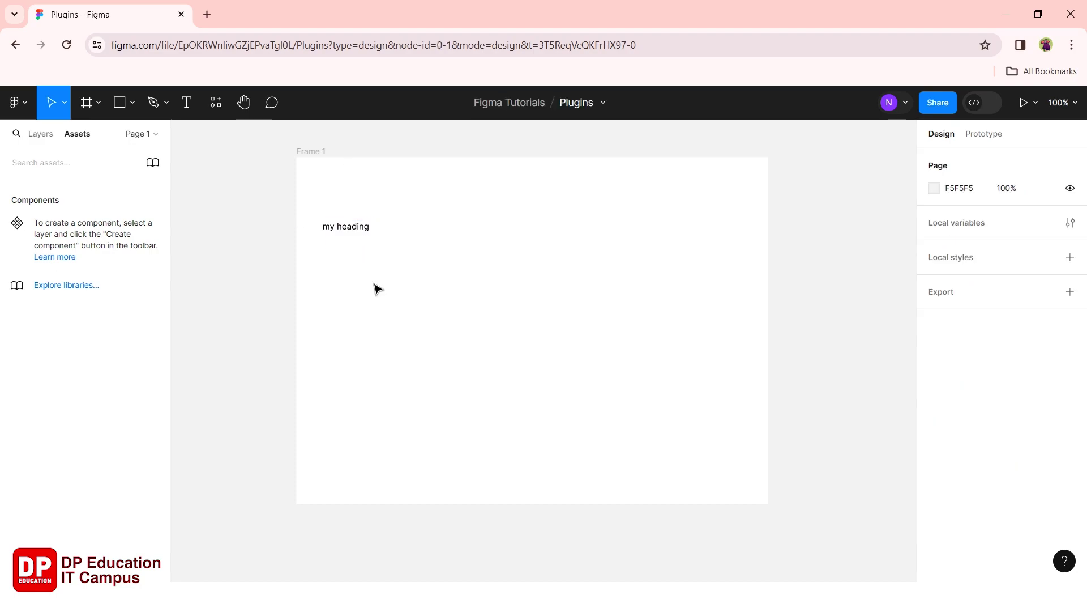
Draw a 222×222 grey circle on the frame's right side and reopen the plugin browser.
{"action": "left_click", "coordinate": [129, 105]}
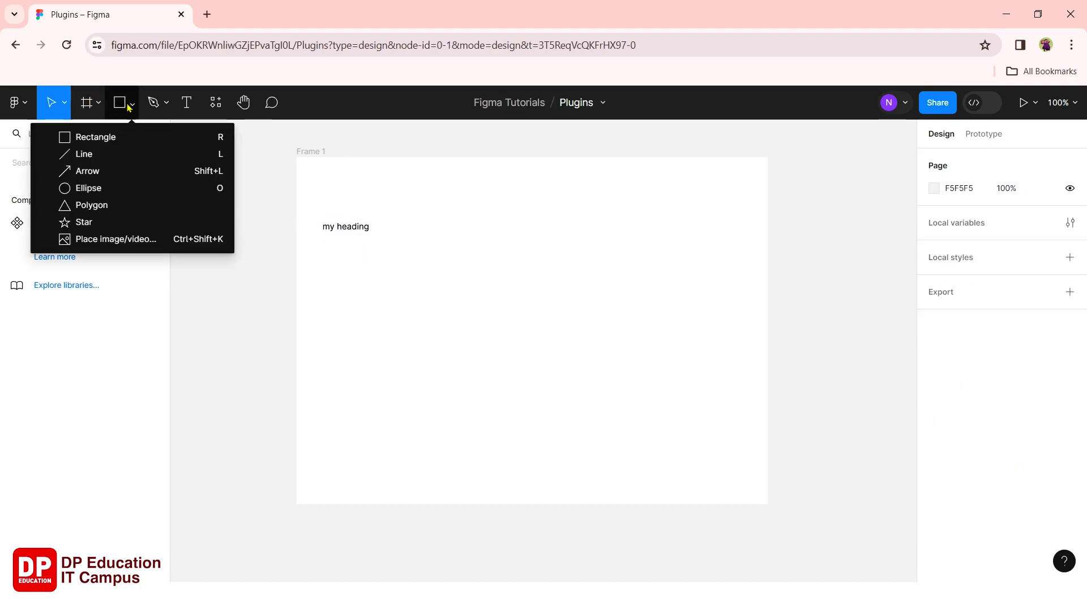
{"action": "left_click", "coordinate": [110, 189]}
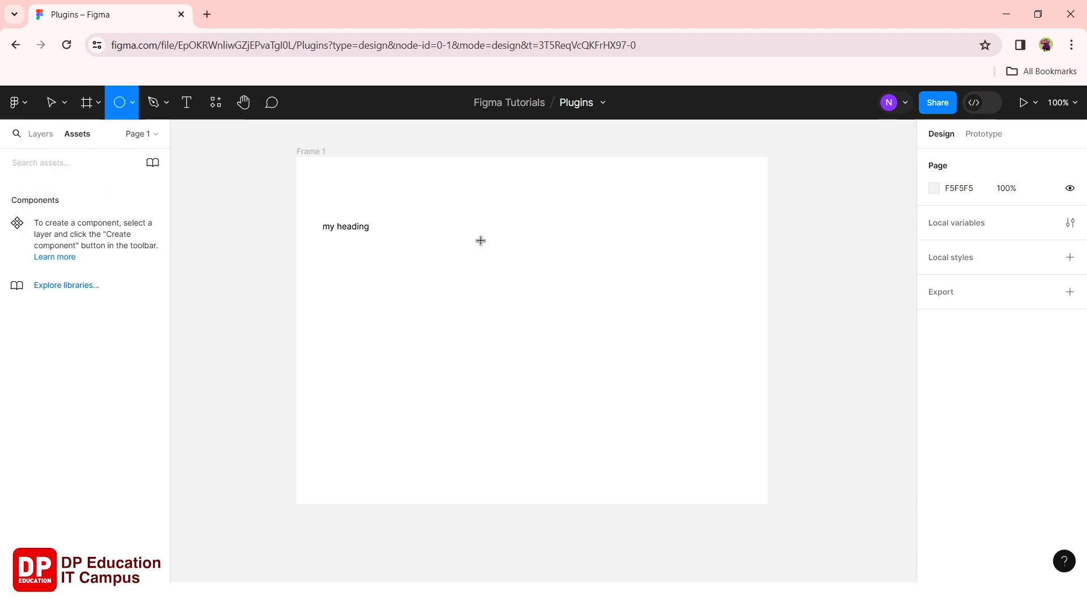
{"action": "left_click_drag", "start_coordinate": [556, 250], "coordinate": [719, 372]}
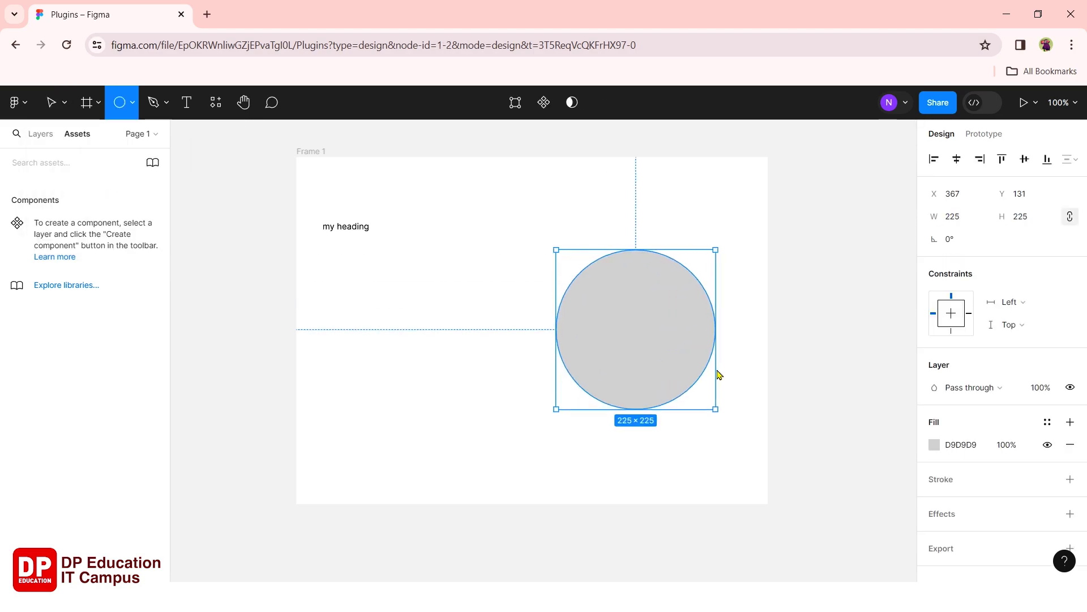
{"action": "left_click", "coordinate": [413, 388]}
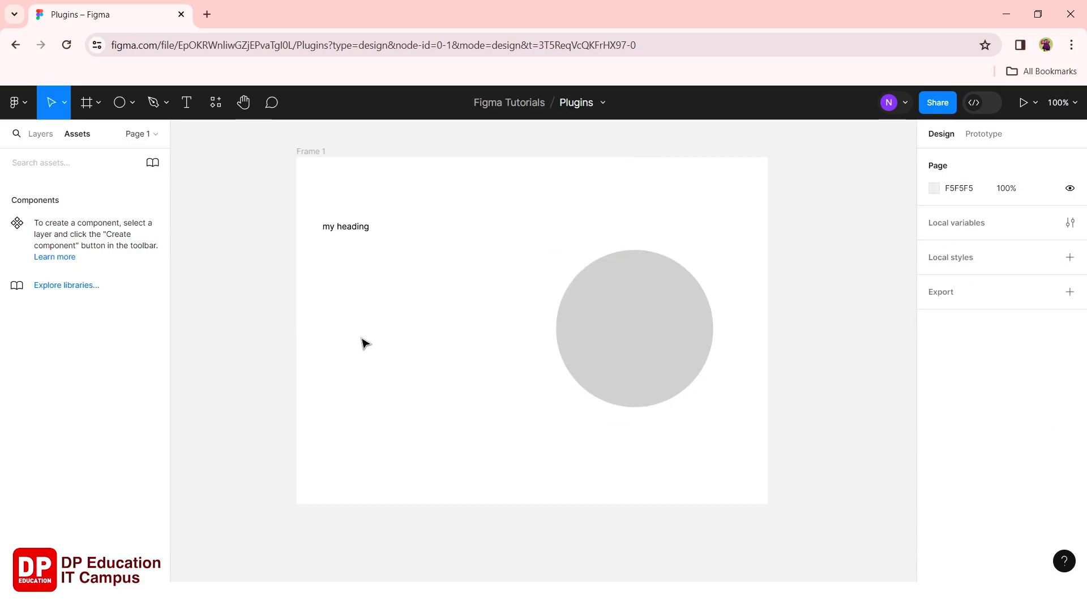
{"action": "left_click", "coordinate": [213, 98]}
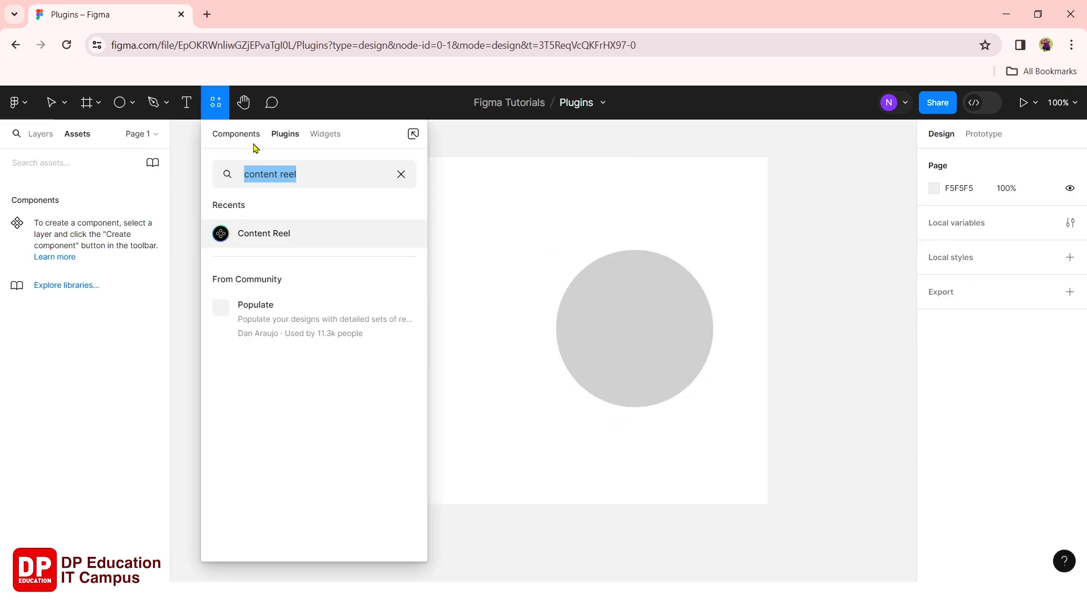
Launch Content Reel and review its Favorites: Avatars (male), Full Name, Date, Lorem Ipsum.
{"action": "mouse_move", "coordinate": [297, 233]}
{"action": "left_click", "coordinate": [299, 238]}
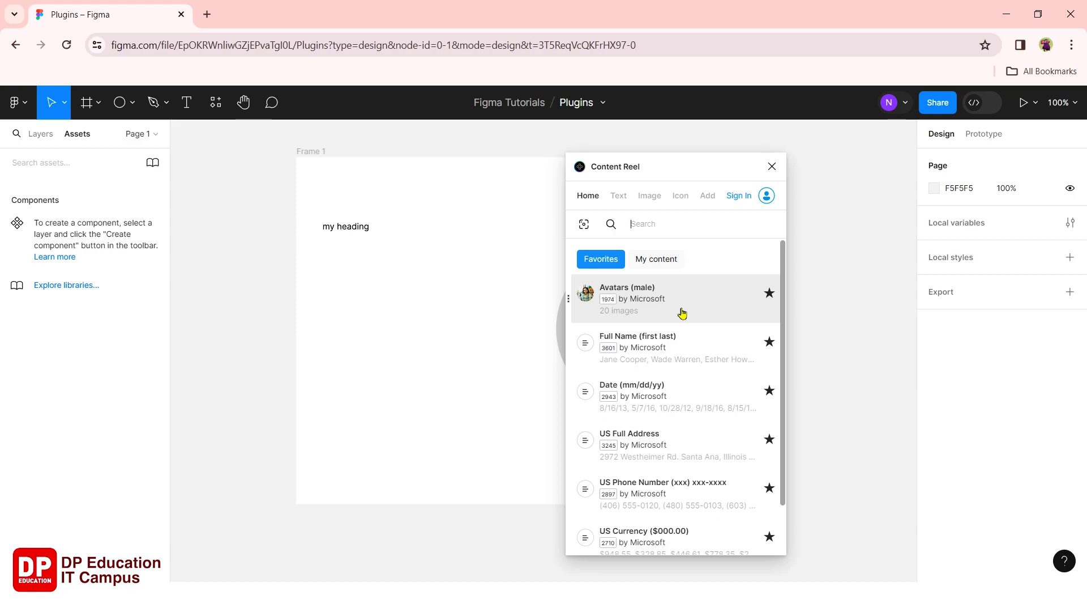
{"action": "scroll", "coordinate": [683, 312], "scroll_direction": "down", "scroll_amount": 1}
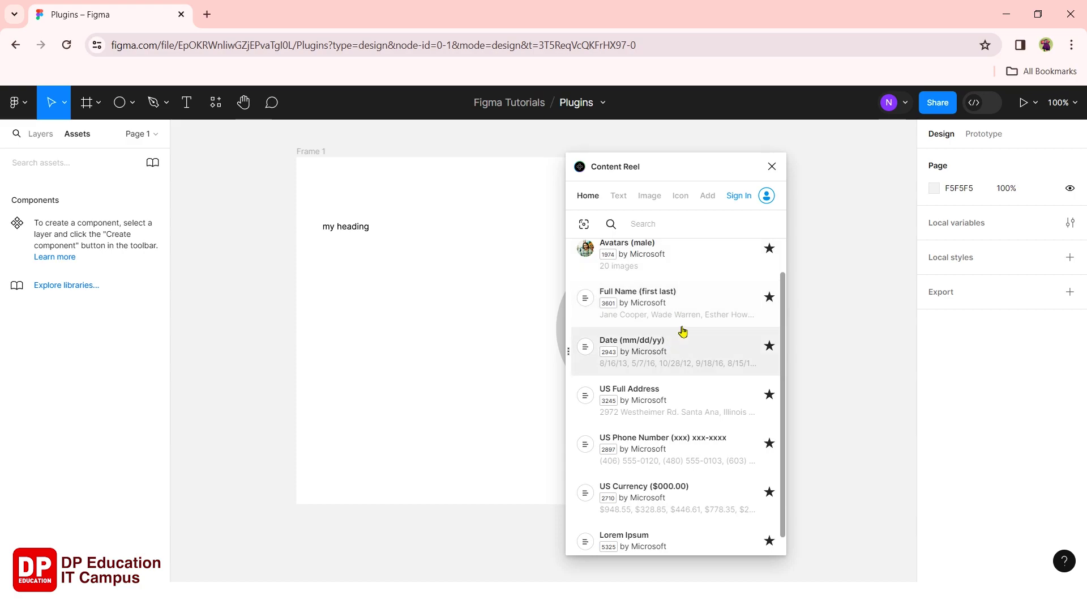
{"action": "scroll", "coordinate": [691, 380], "scroll_direction": "down", "scroll_amount": 1}
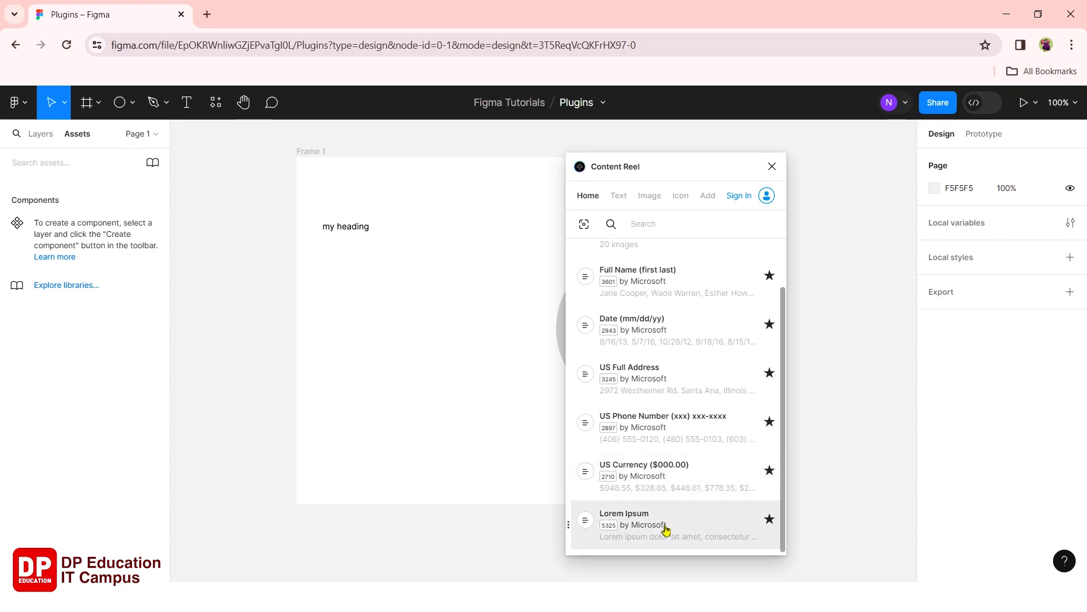
{"action": "scroll", "coordinate": [666, 529], "scroll_direction": "up", "scroll_amount": 3}
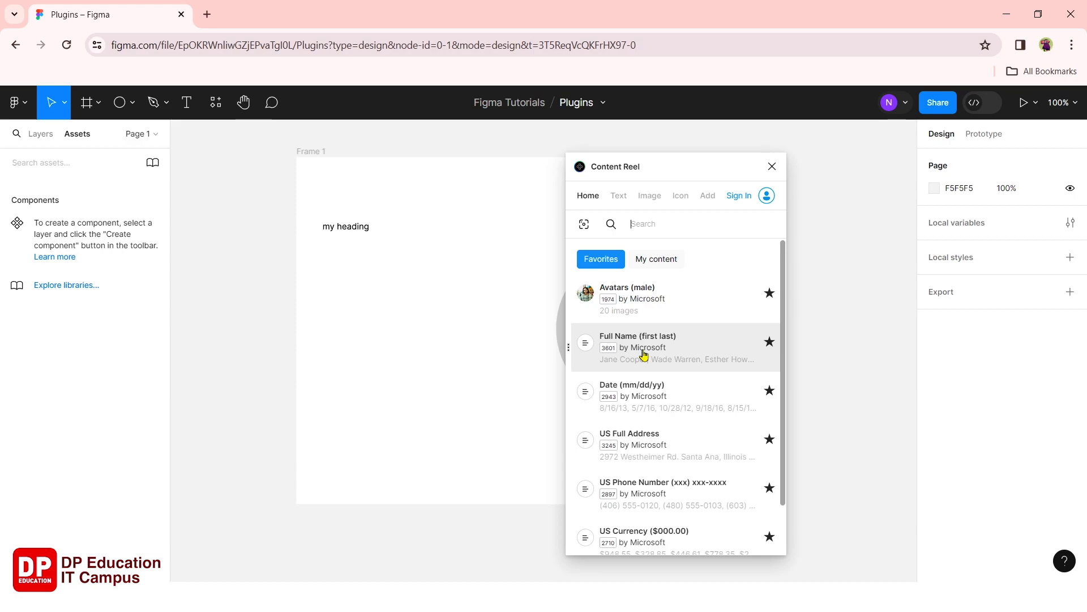
Fill the 'my heading' layer with Content Reel's Full Name, regenerating until settling on one.
{"action": "left_click", "coordinate": [365, 231]}
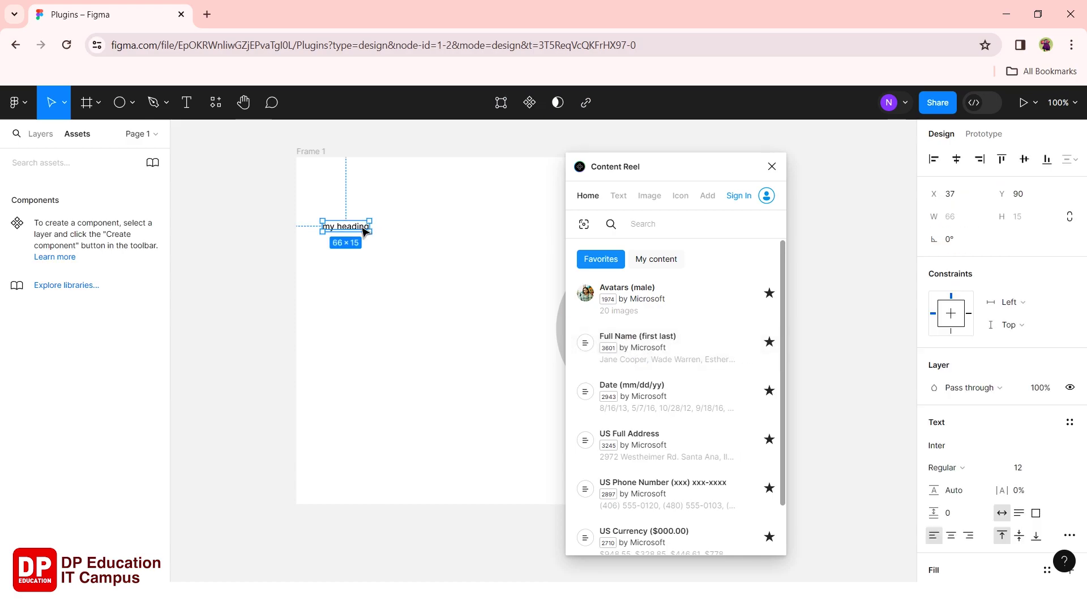
{"action": "left_click", "coordinate": [651, 352]}
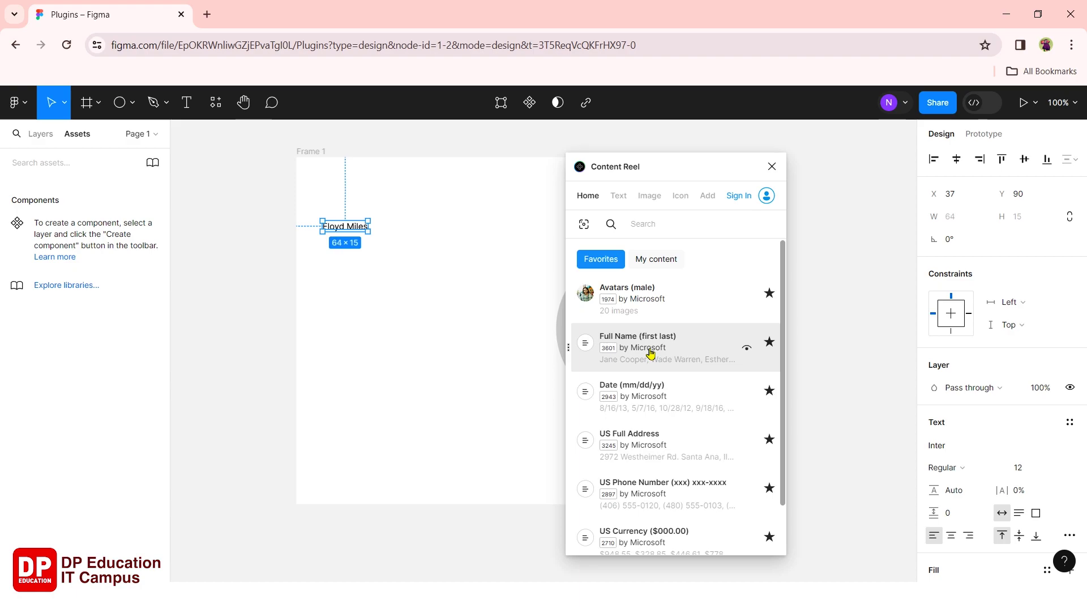
{"action": "left_click", "coordinate": [712, 344]}
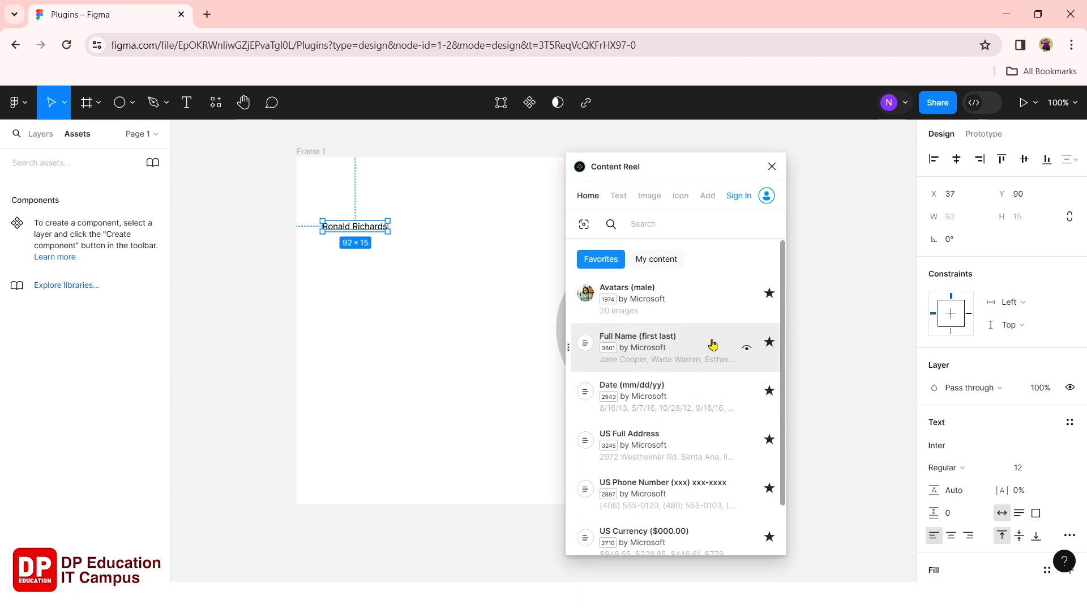
{"action": "left_click", "coordinate": [713, 344]}
{"action": "left_click", "coordinate": [712, 344]}
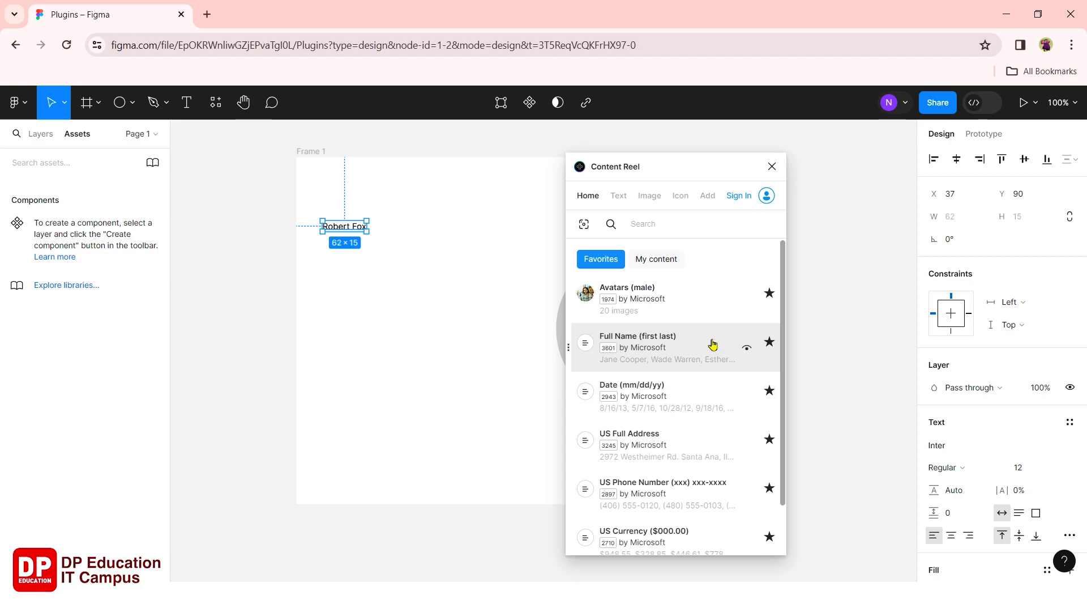
{"action": "left_click", "coordinate": [712, 344]}
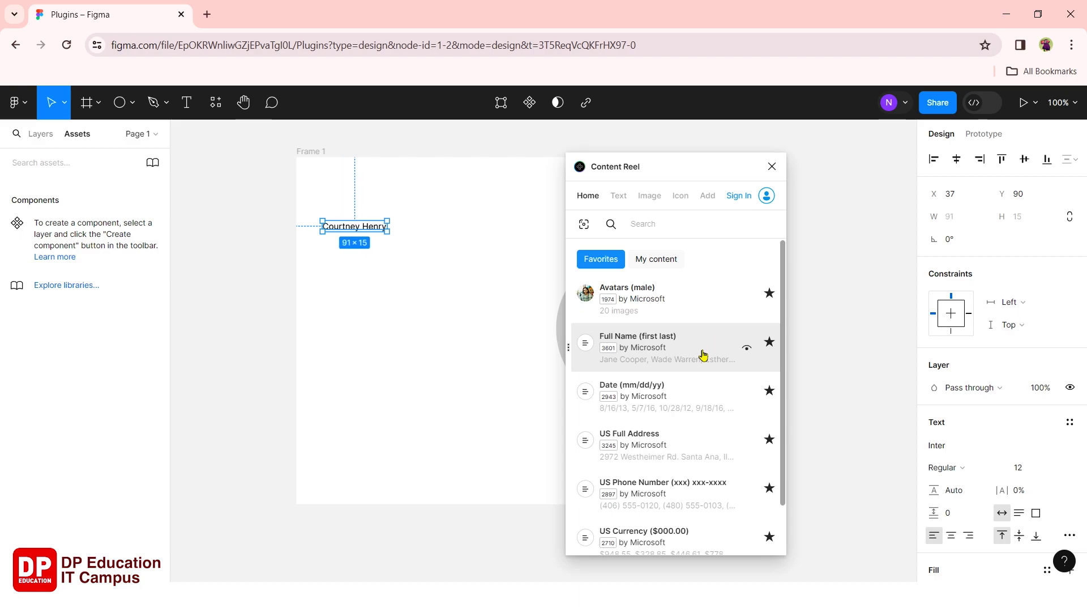
{"action": "left_click", "coordinate": [696, 354]}
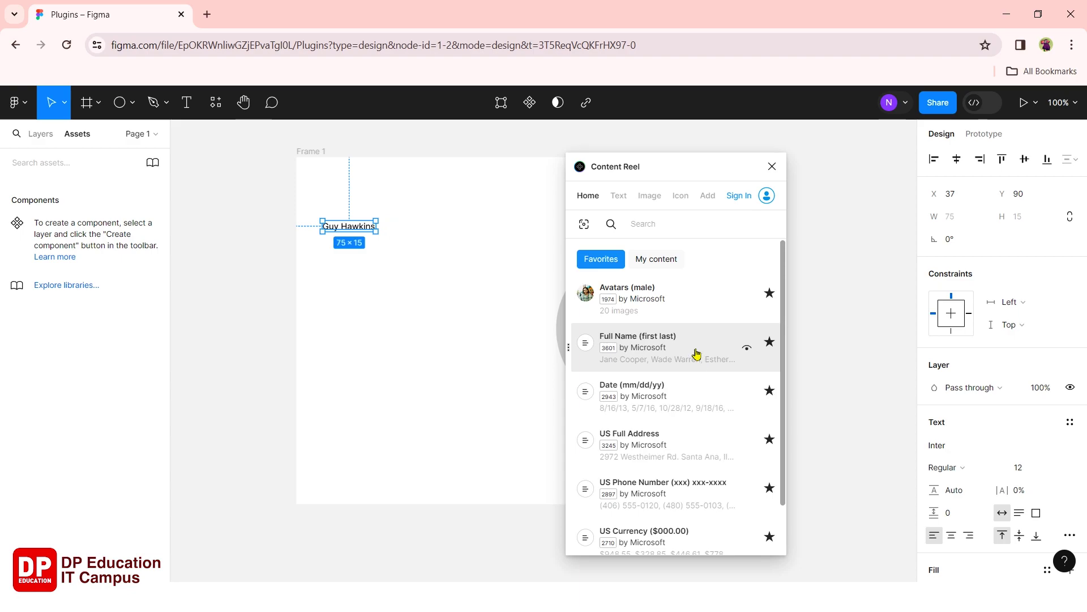
{"action": "left_click", "coordinate": [589, 345]}
{"action": "left_click", "coordinate": [710, 363]}
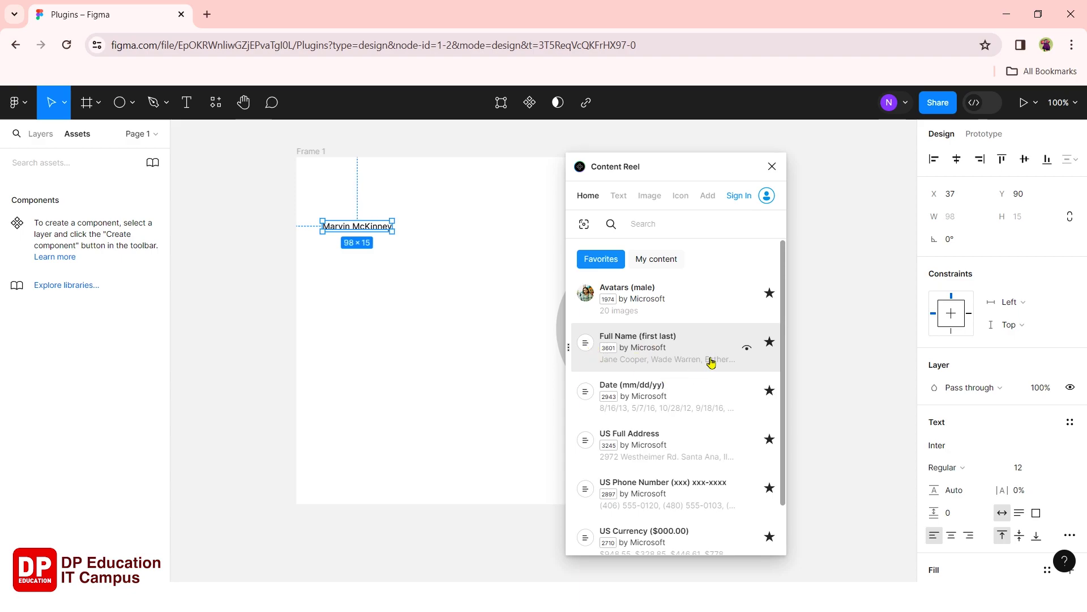
{"action": "left_click", "coordinate": [679, 362]}
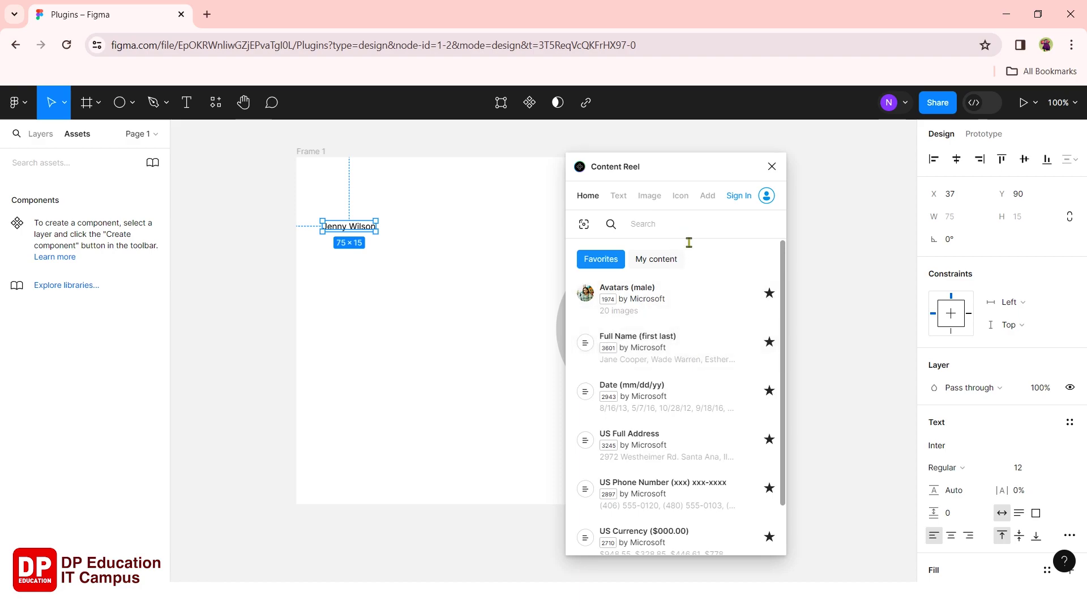
{"action": "scroll", "coordinate": [658, 381], "scroll_direction": "down", "scroll_amount": 1}
{"action": "left_click", "coordinate": [338, 348]}
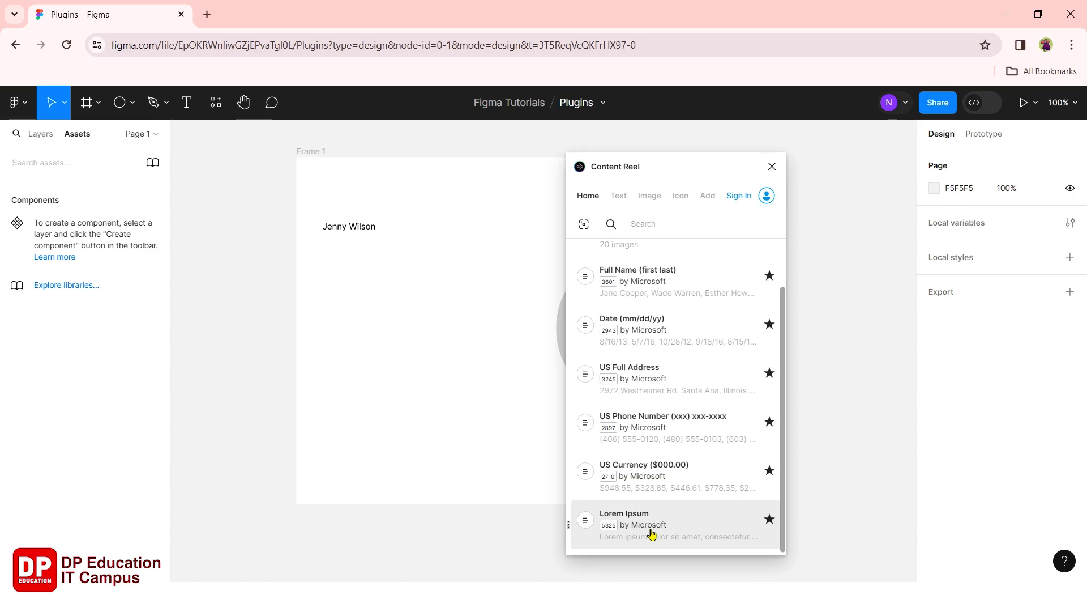
Create a text layer below the name and fill it with Lorem Ipsum placeholder text.
{"action": "left_click", "coordinate": [664, 526]}
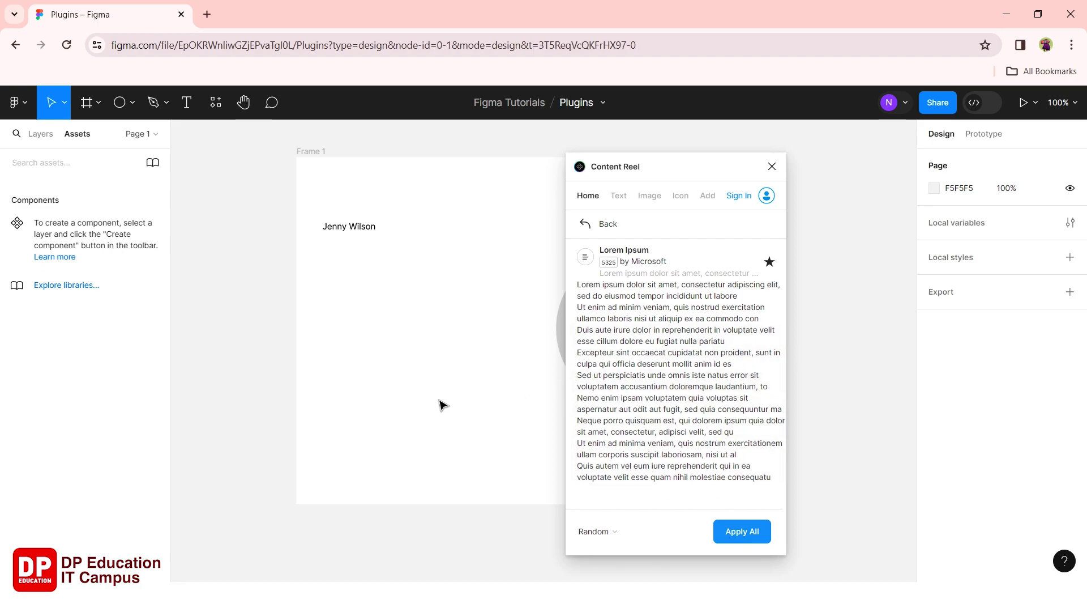
{"action": "left_click", "coordinate": [753, 536]}
{"action": "left_click", "coordinate": [188, 103]}
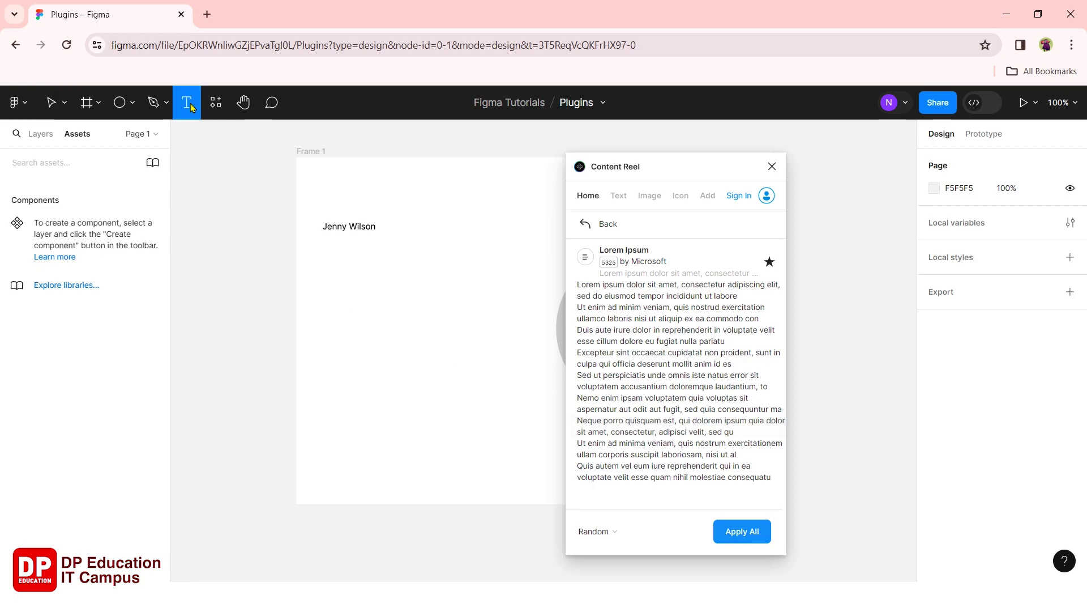
{"action": "left_click", "coordinate": [334, 355]}
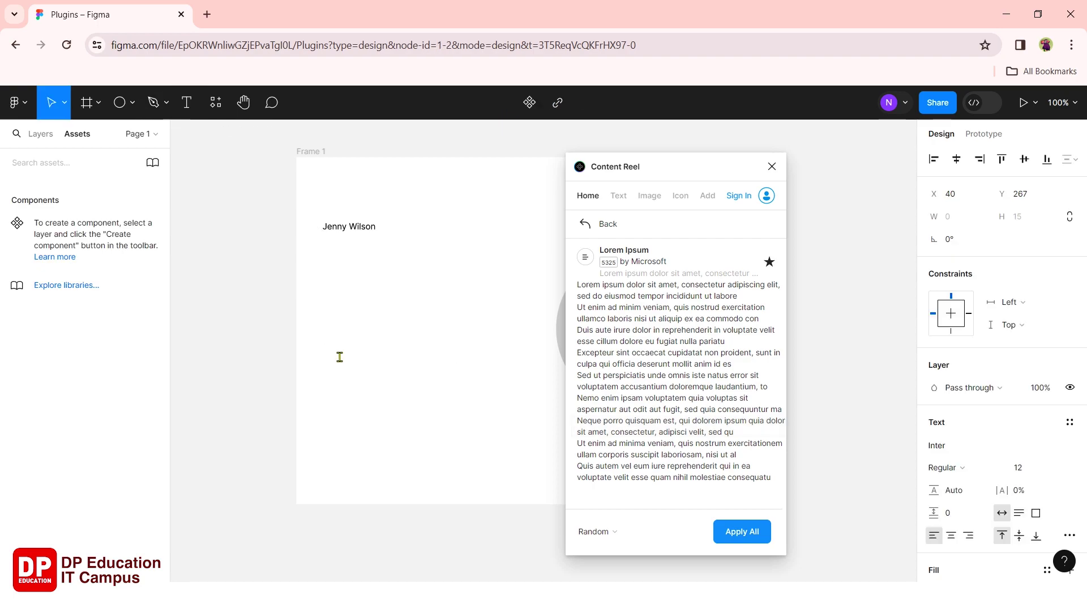
{"action": "left_click", "coordinate": [751, 534]}
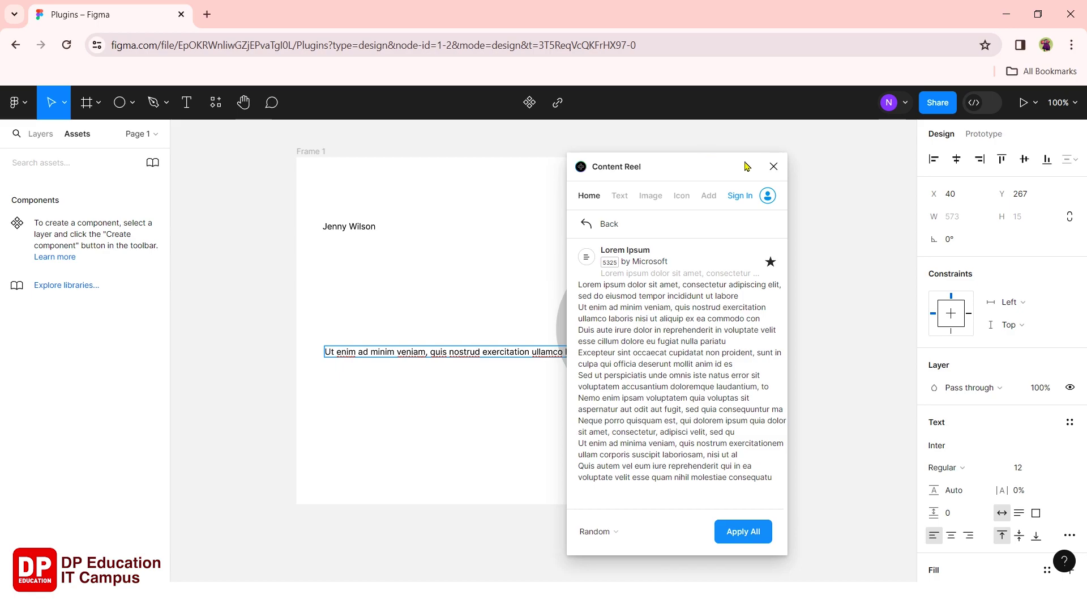
{"action": "left_click_drag", "start_coordinate": [708, 159], "coordinate": [929, 135]}
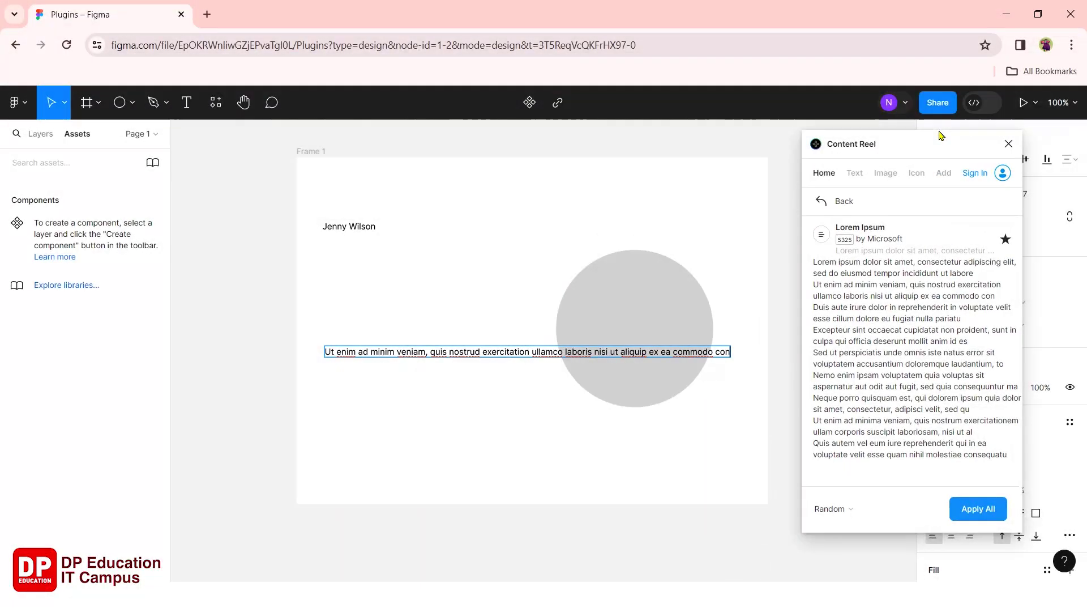
Make the paragraph fixed-size and narrow it to about 297 px so it wraps onto two lines.
{"action": "left_click", "coordinate": [1037, 514]}
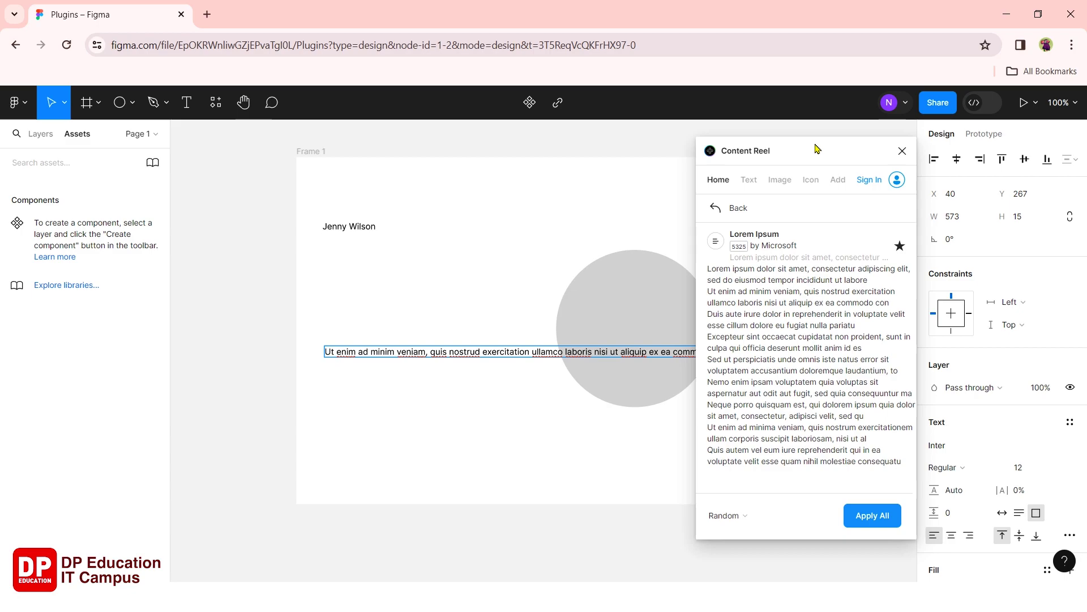
{"action": "left_click_drag", "start_coordinate": [817, 149], "coordinate": [944, 154]}
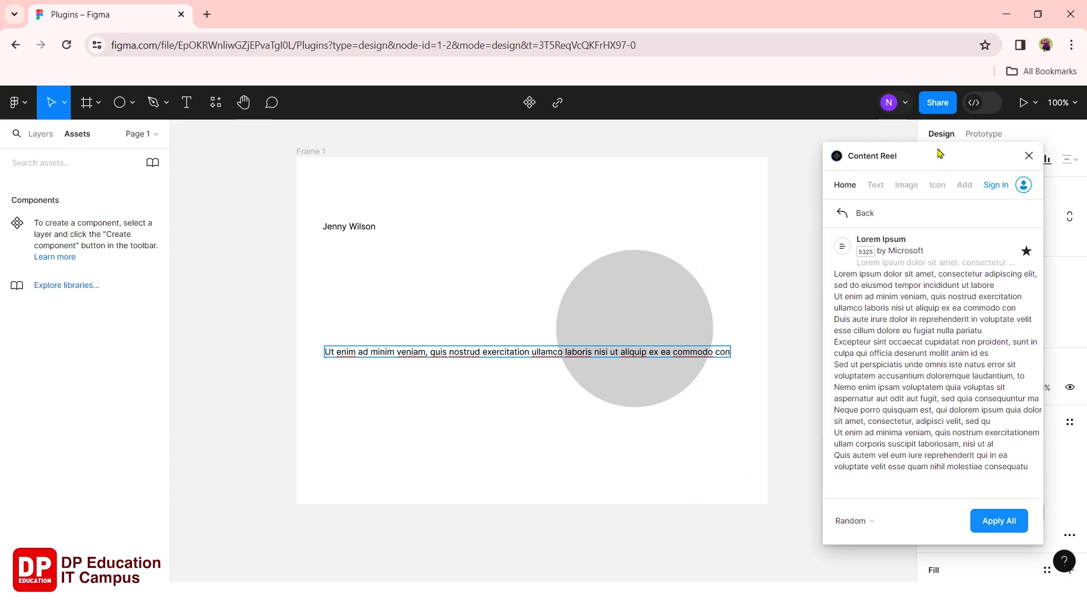
{"action": "left_click", "coordinate": [738, 358]}
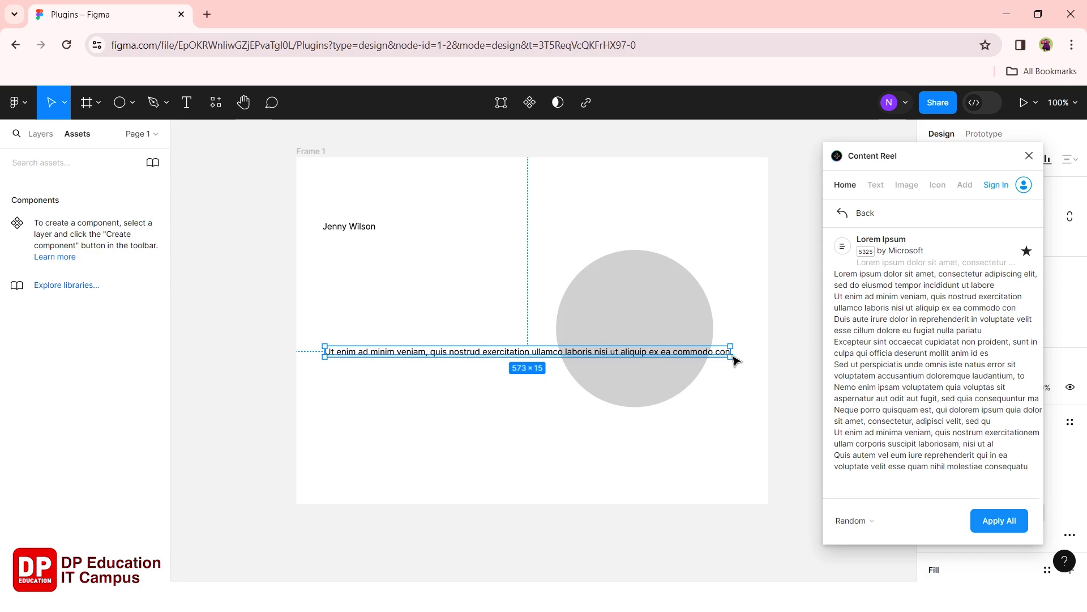
{"action": "left_click_drag", "start_coordinate": [743, 363], "coordinate": [535, 379]}
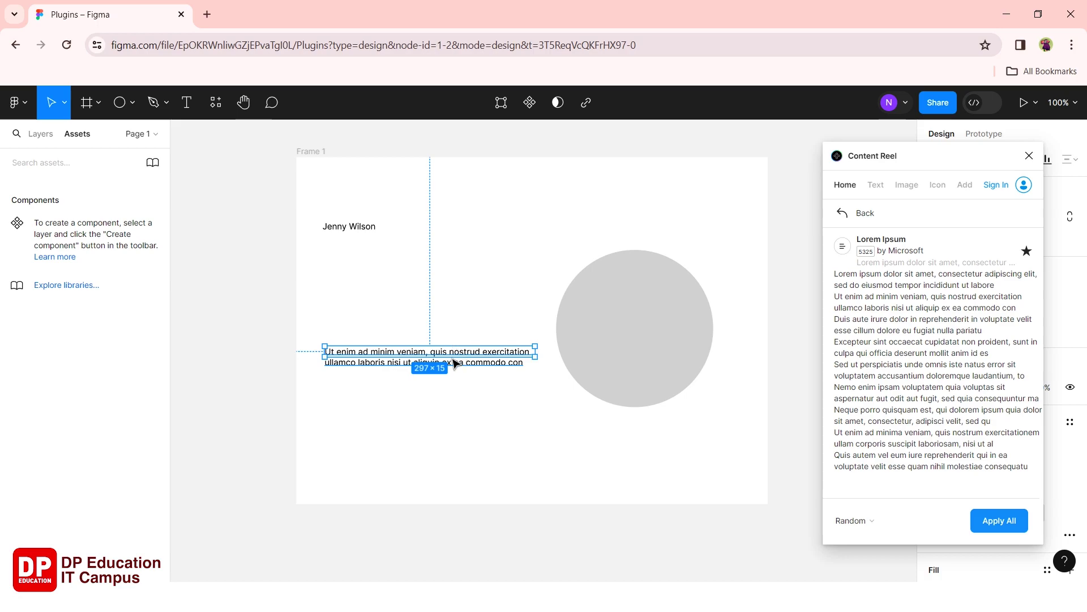
{"action": "left_click", "coordinate": [595, 316]}
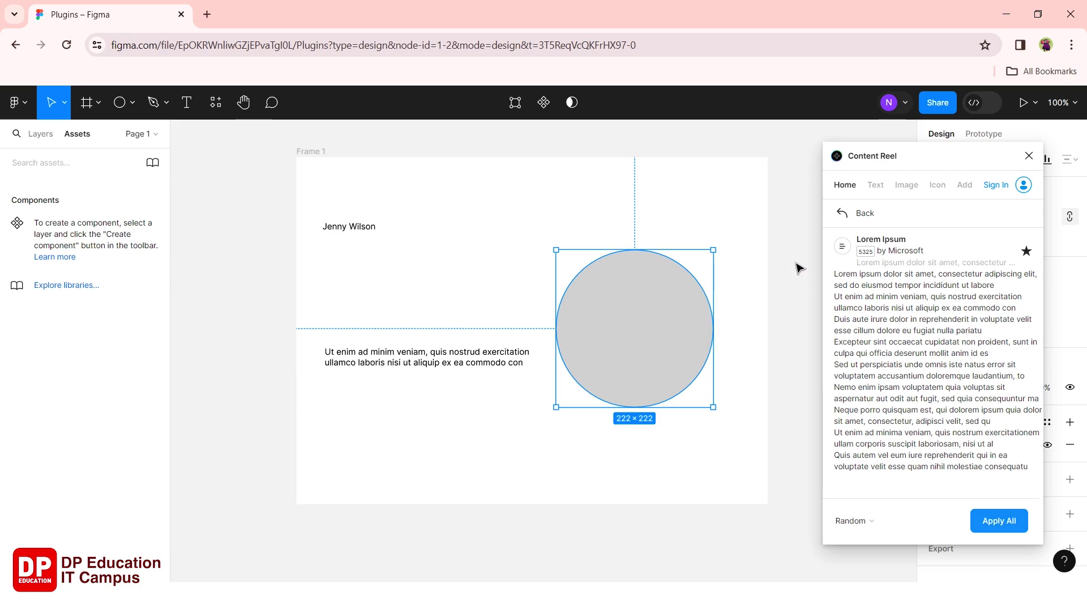
Apply Content Reel's Avatars (male) set to the selected circle.
{"action": "left_click", "coordinate": [849, 216]}
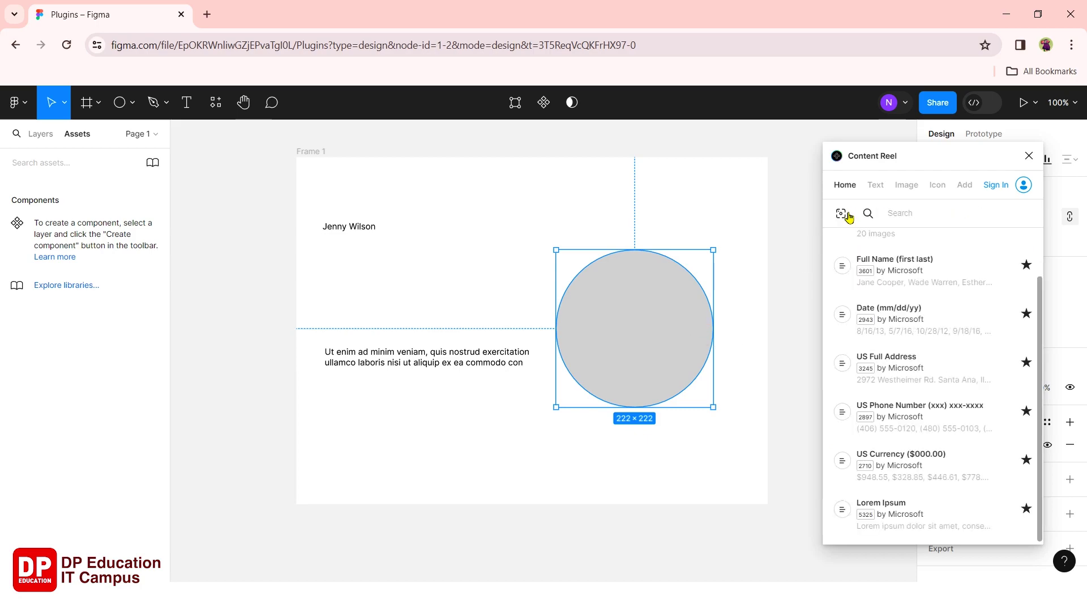
{"action": "scroll", "coordinate": [906, 351], "scroll_direction": "up", "scroll_amount": 2}
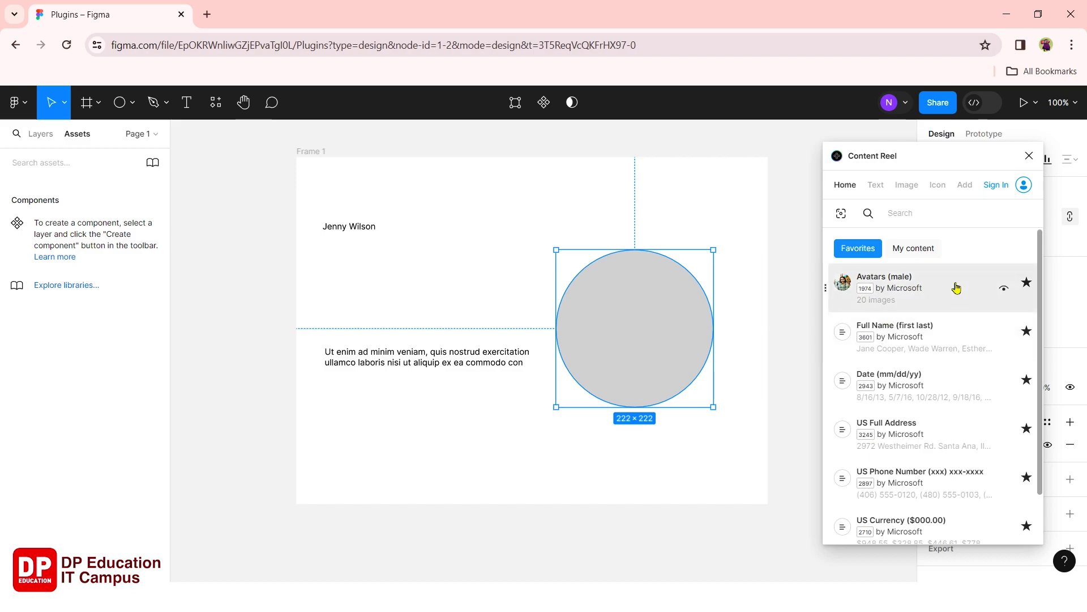
{"action": "left_click", "coordinate": [918, 287]}
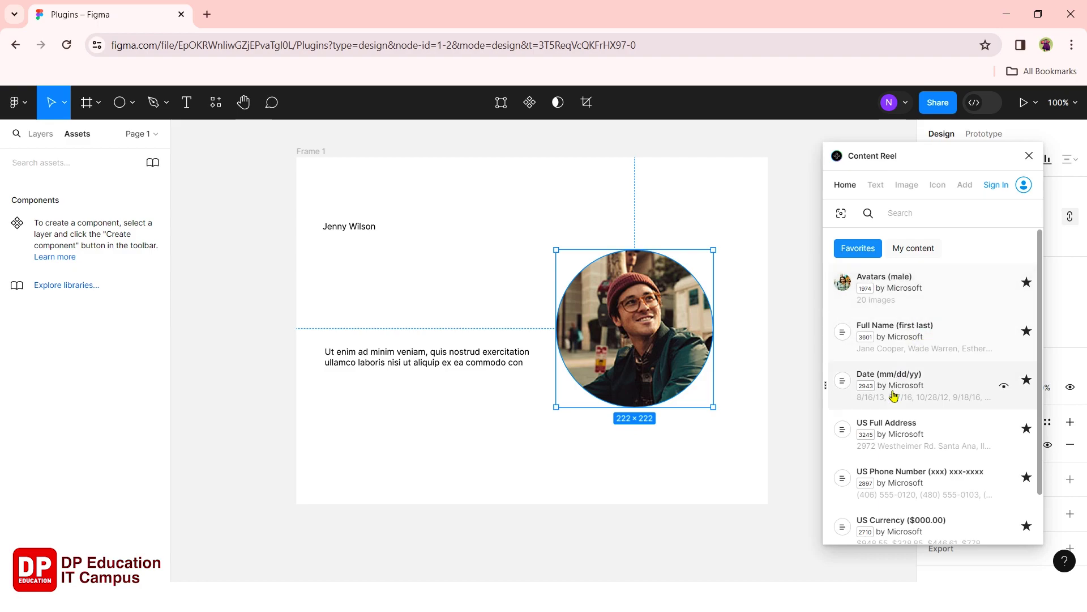
{"action": "scroll", "coordinate": [893, 399], "scroll_direction": "down", "scroll_amount": 1}
{"action": "scroll", "coordinate": [898, 404], "scroll_direction": "up", "scroll_amount": 1}
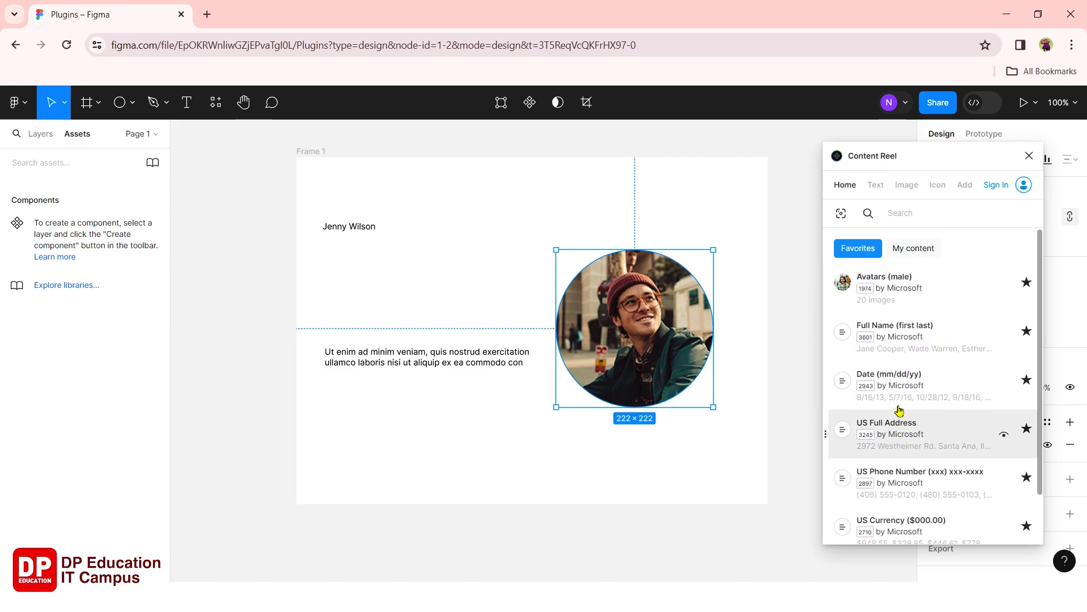
Browse Content Reel's Text, Image, Icon and Add tabs, then close the plugin.
{"action": "left_click", "coordinate": [879, 186]}
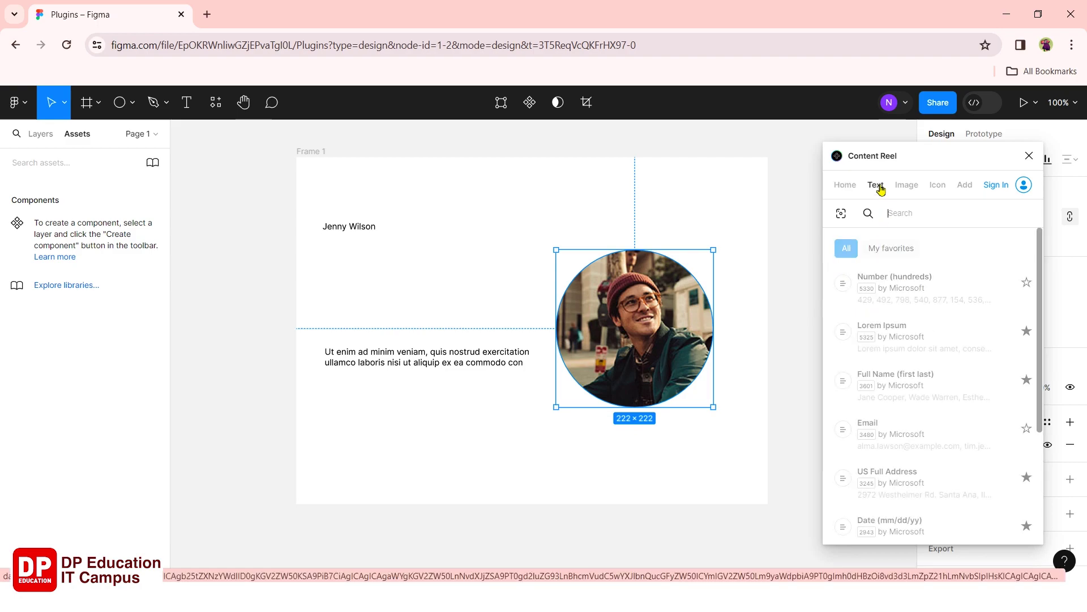
{"action": "left_click", "coordinate": [909, 187]}
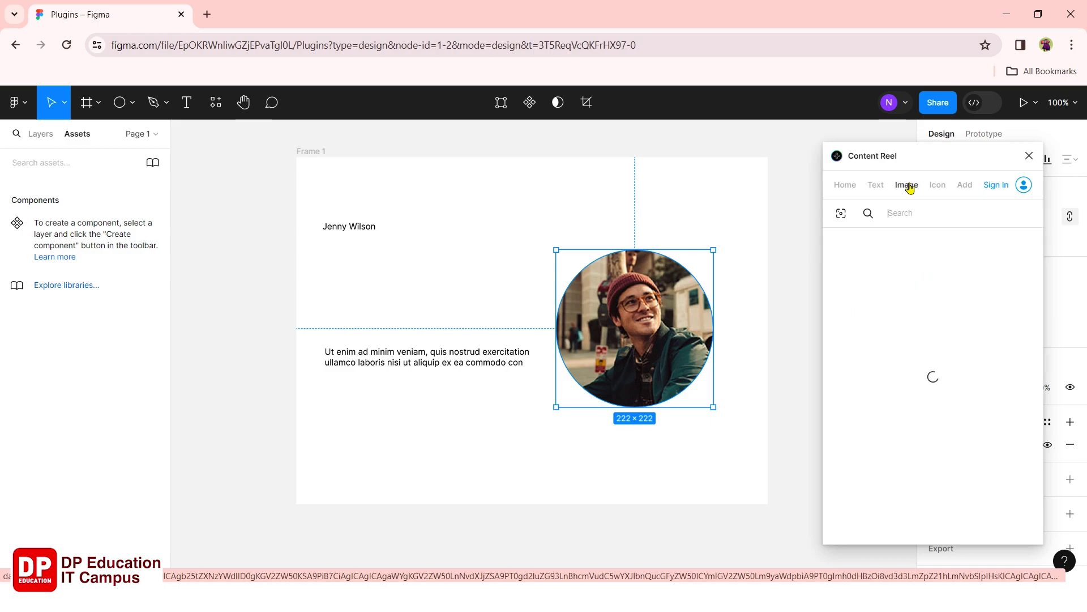
{"action": "left_click", "coordinate": [941, 185]}
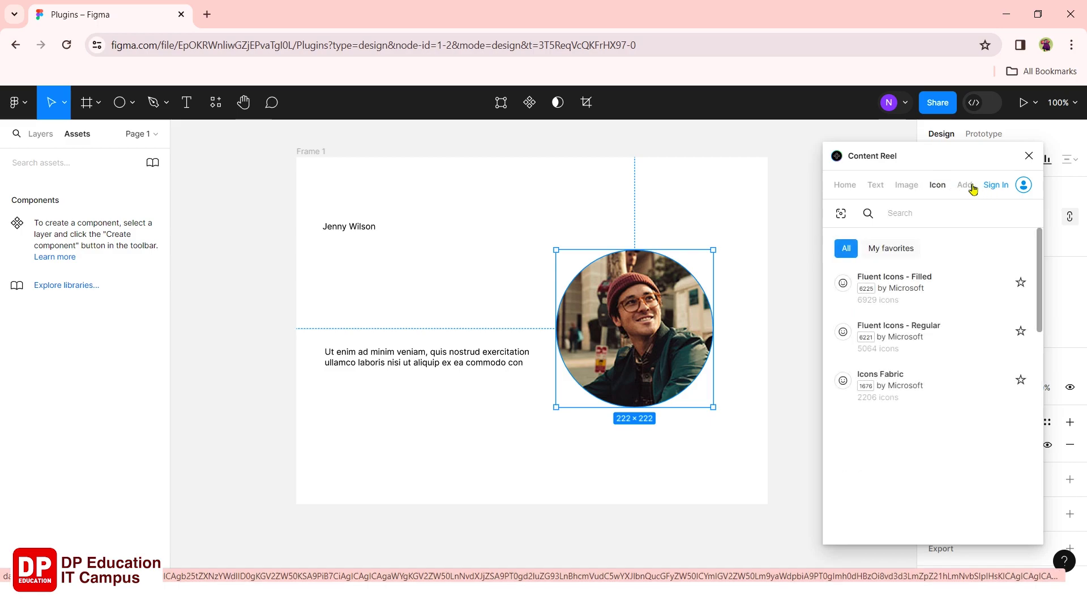
{"action": "left_click", "coordinate": [964, 186]}
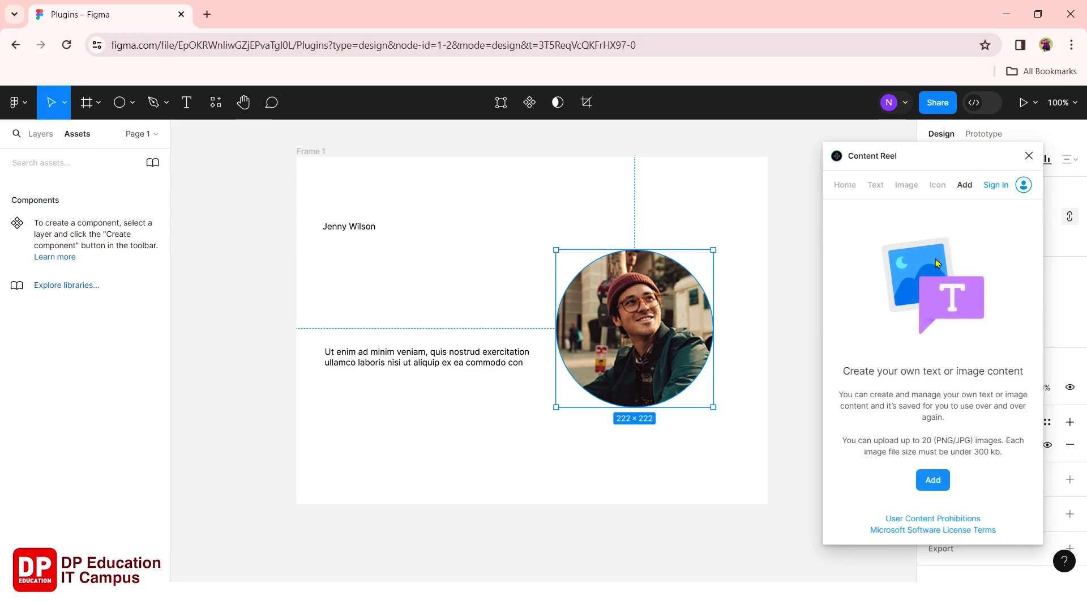
{"action": "left_click", "coordinate": [1034, 156]}
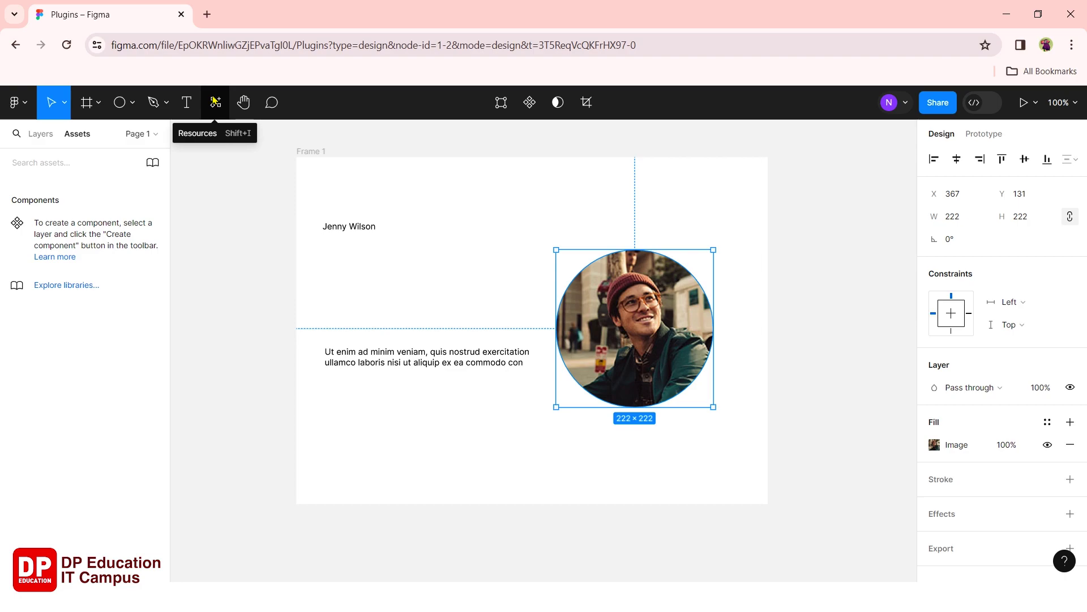
Open Resources and replace the old plugin search with 'icon'.
{"action": "left_click", "coordinate": [215, 101]}
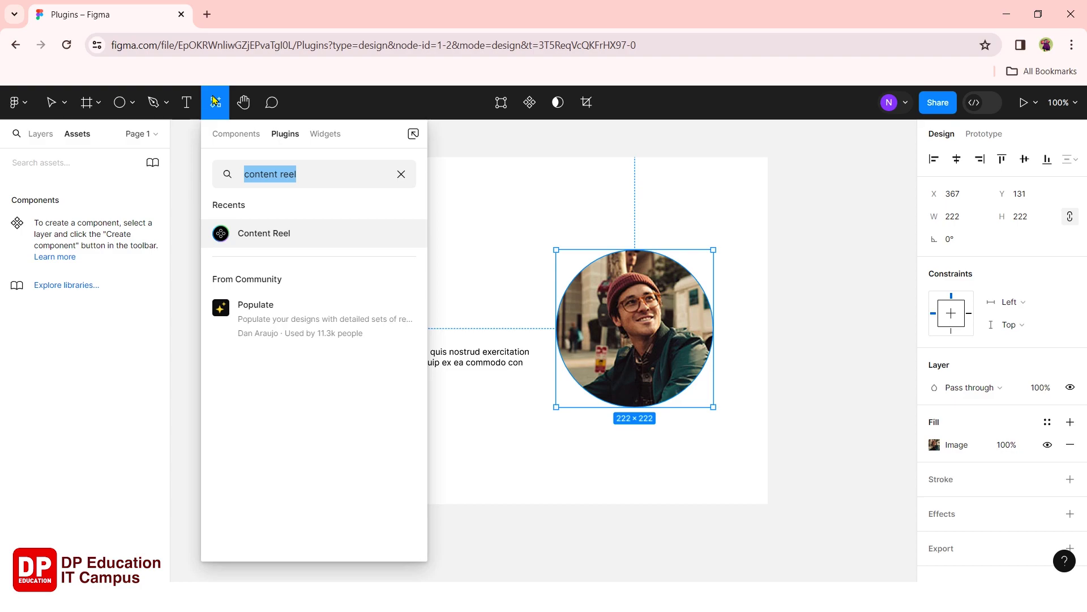
{"action": "key", "text": "BackSpace"}
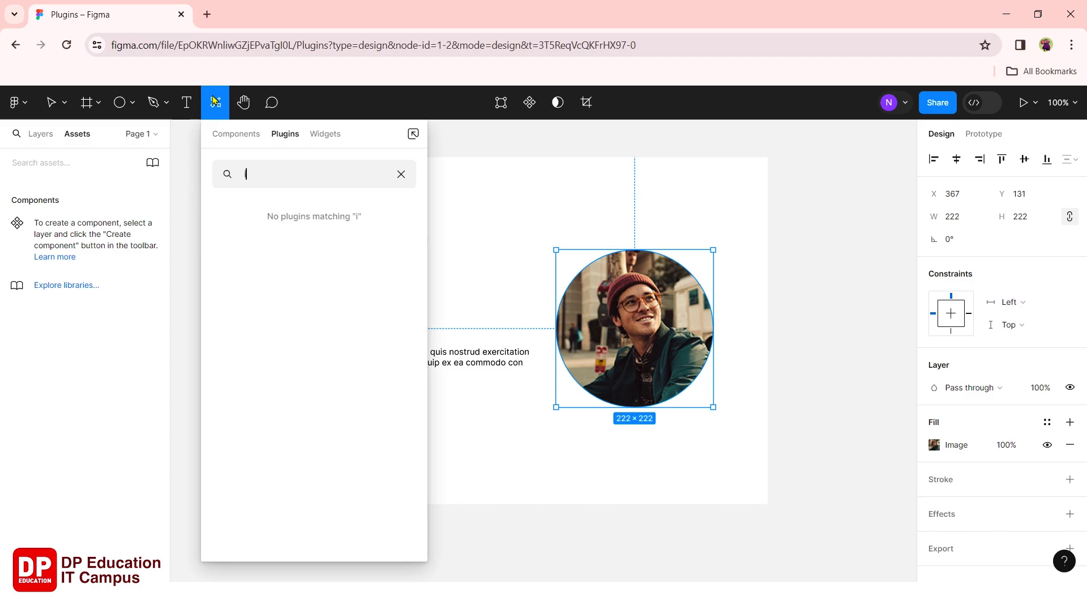
{"action": "type", "text": "icon"}
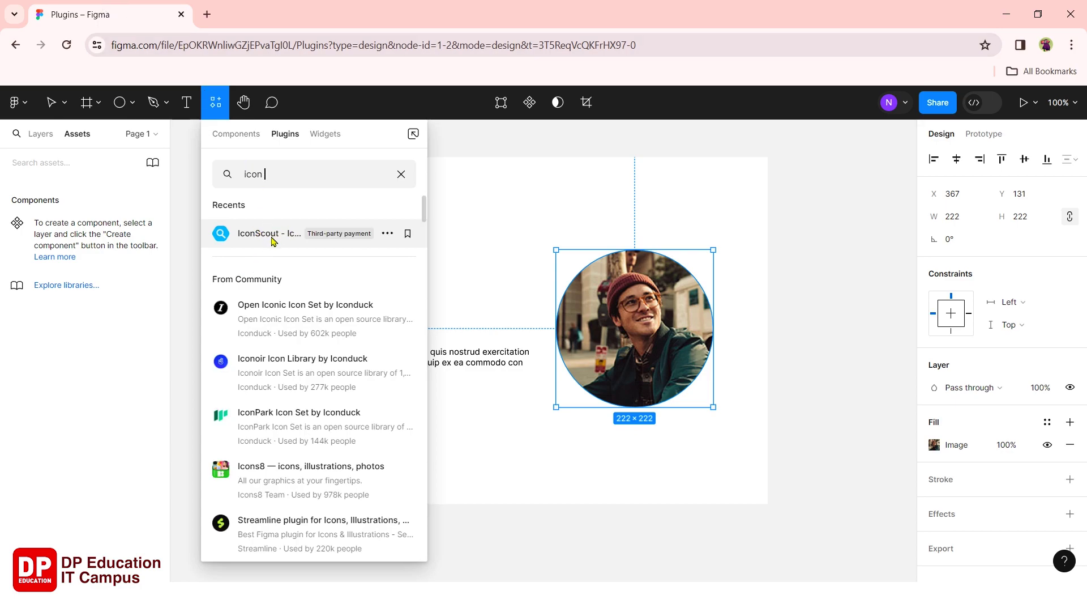
Run IconScout from Recents and open the Unicons Setting gear icon's details.
{"action": "mouse_move", "coordinate": [277, 233]}
{"action": "left_click", "coordinate": [278, 235]}
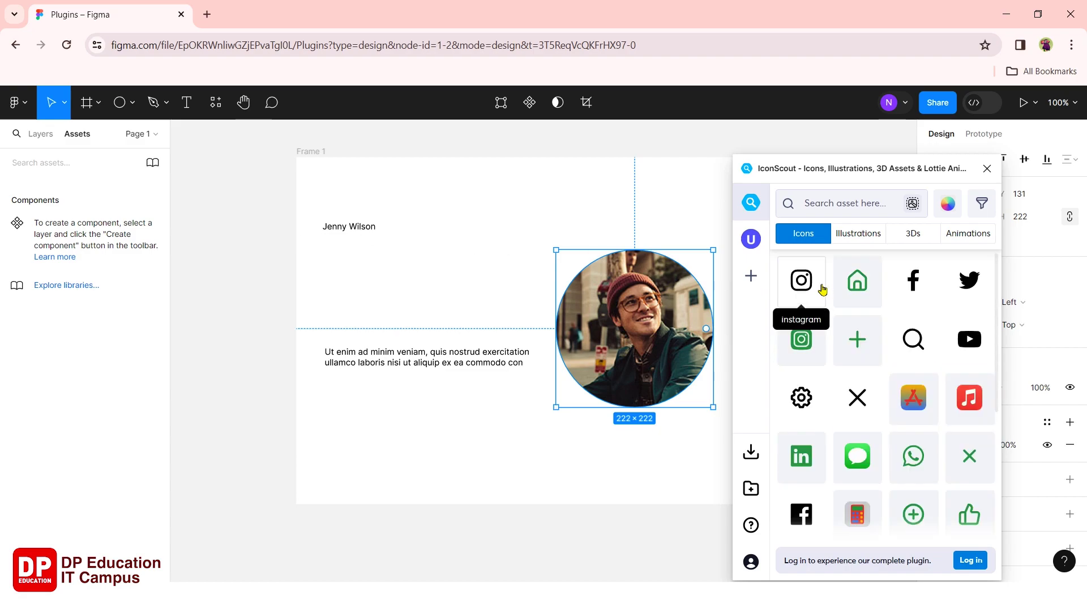
{"action": "scroll", "coordinate": [877, 348], "scroll_direction": "down", "scroll_amount": 2}
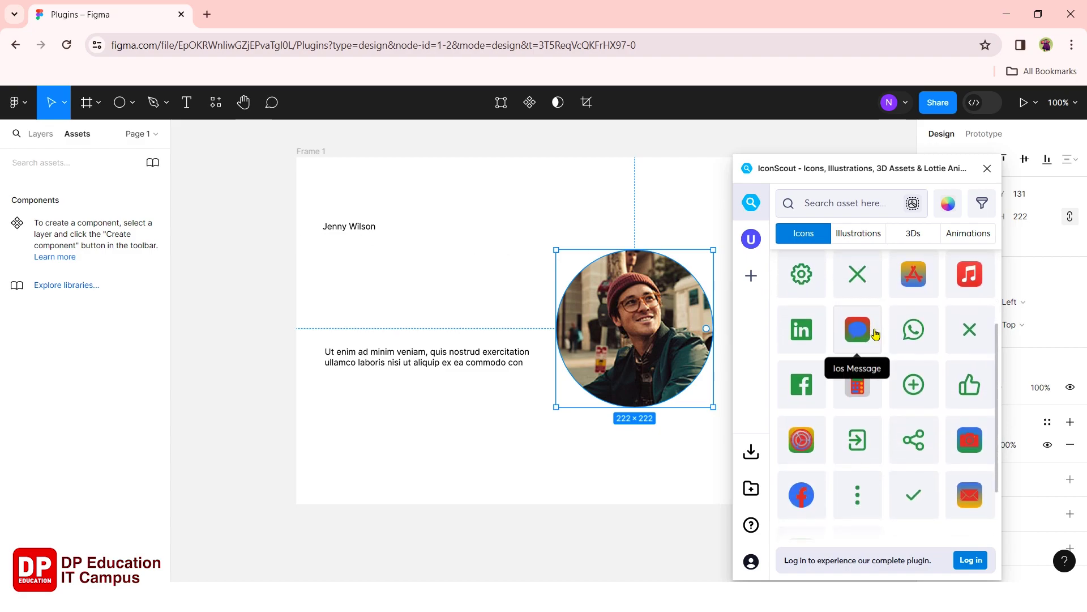
{"action": "scroll", "coordinate": [889, 368], "scroll_direction": "down", "scroll_amount": 2}
{"action": "scroll", "coordinate": [889, 357], "scroll_direction": "up", "scroll_amount": 2}
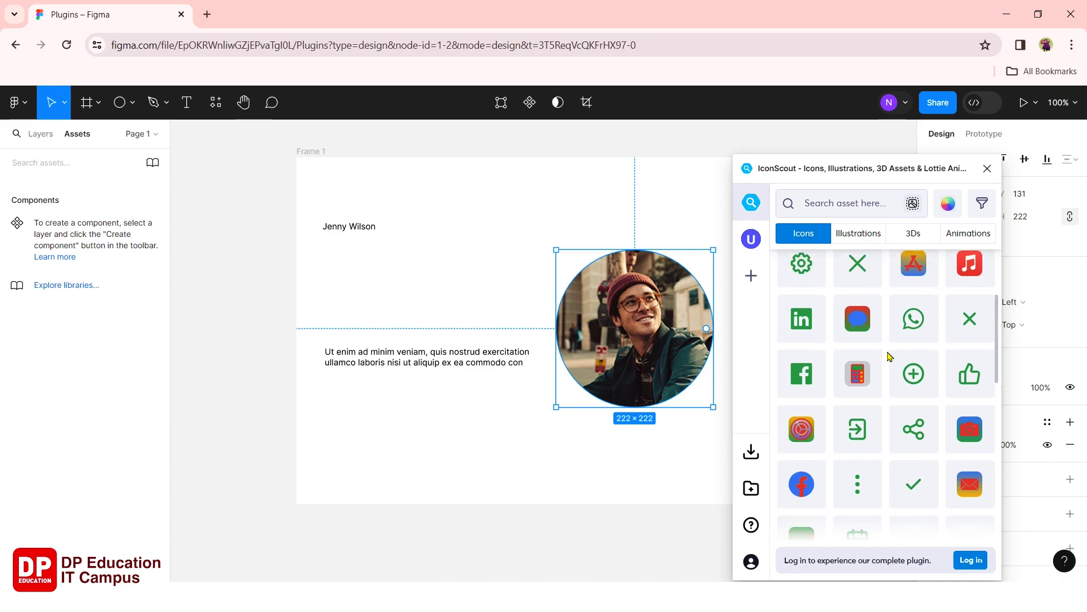
{"action": "scroll", "coordinate": [889, 356], "scroll_direction": "up", "scroll_amount": 1}
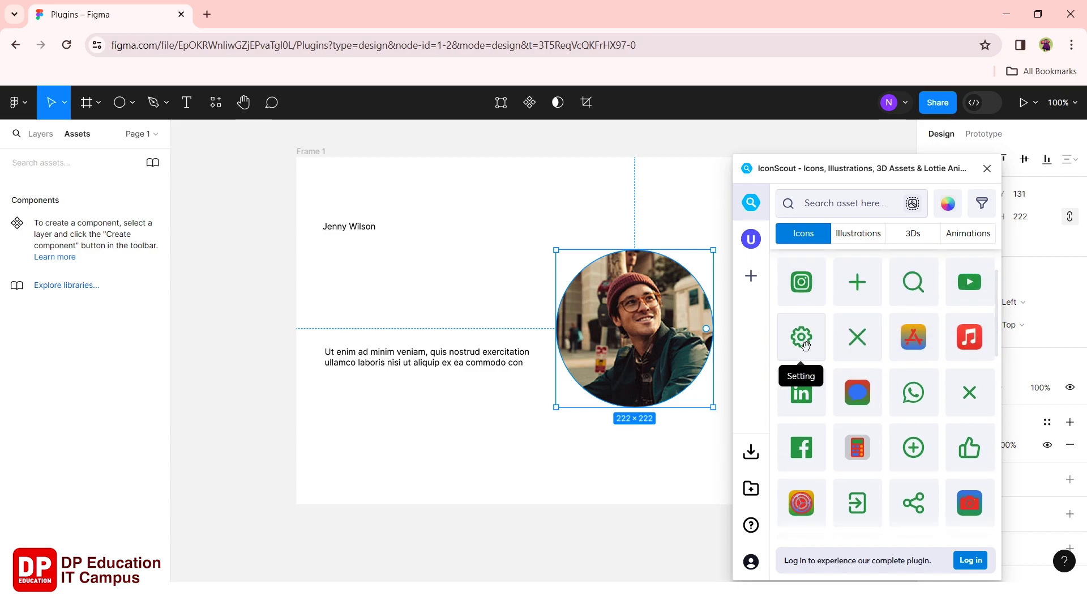
{"action": "left_click", "coordinate": [804, 343]}
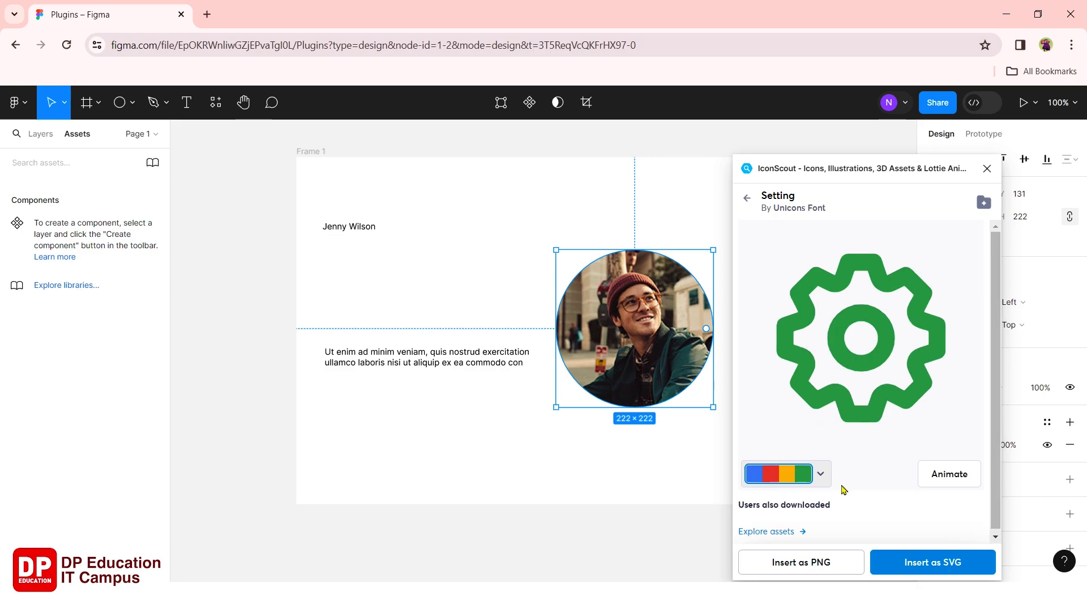
Try several palettes on the gear, dismiss the login prompt, then apply the purple and gold palette.
{"action": "left_click", "coordinate": [822, 475]}
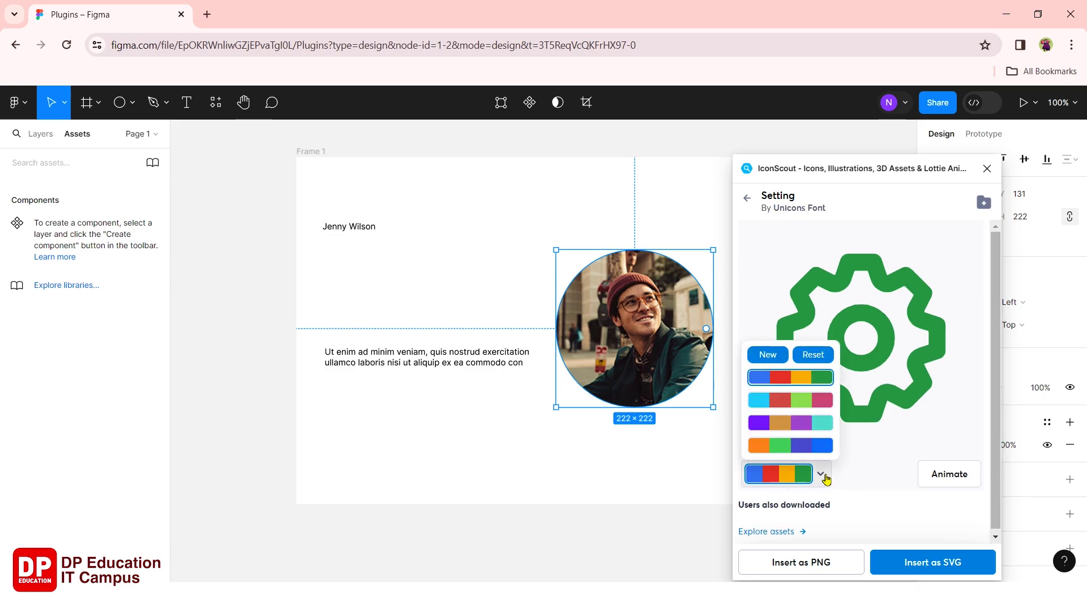
{"action": "left_click", "coordinate": [821, 420]}
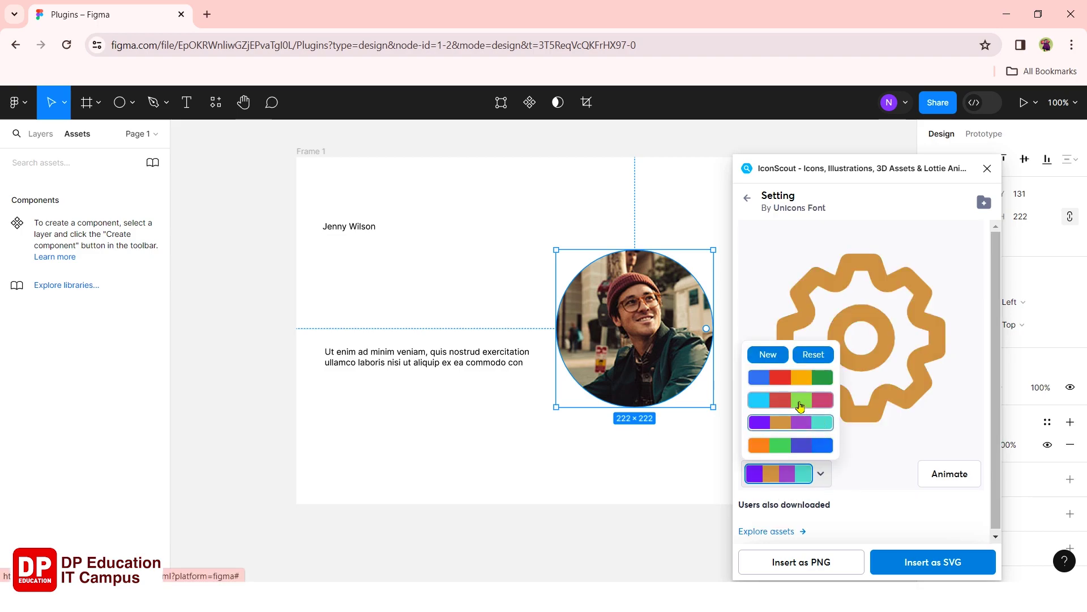
{"action": "left_click", "coordinate": [800, 401]}
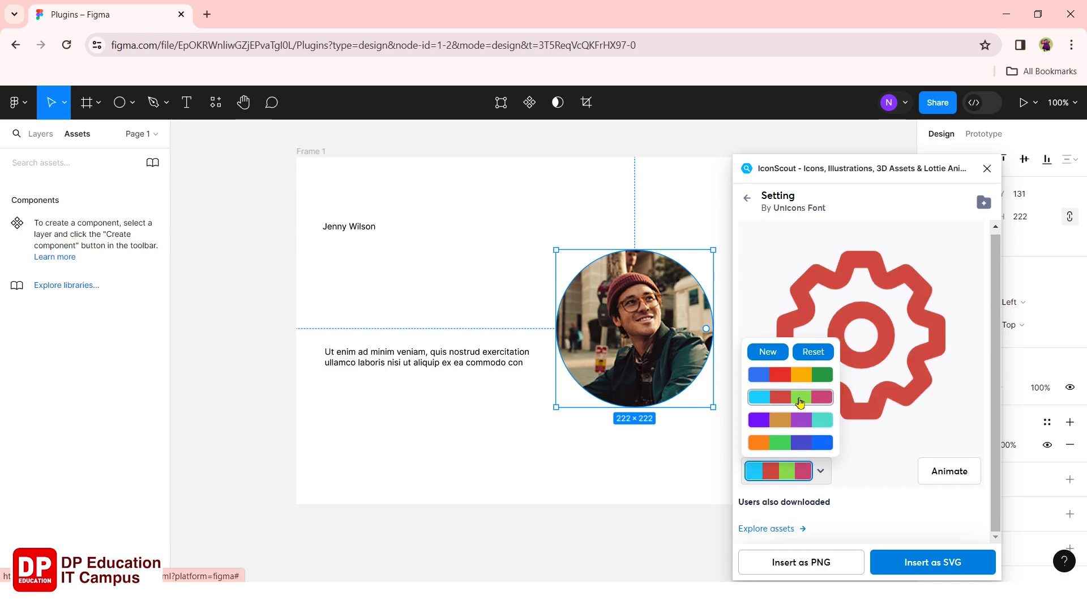
{"action": "left_click", "coordinate": [764, 351]}
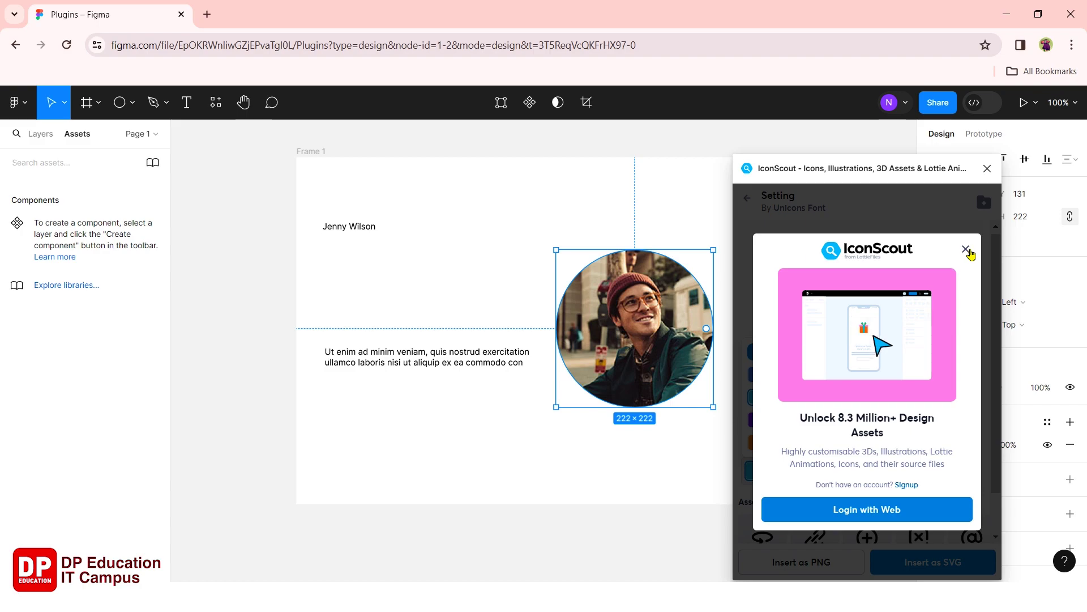
{"action": "left_click", "coordinate": [967, 250]}
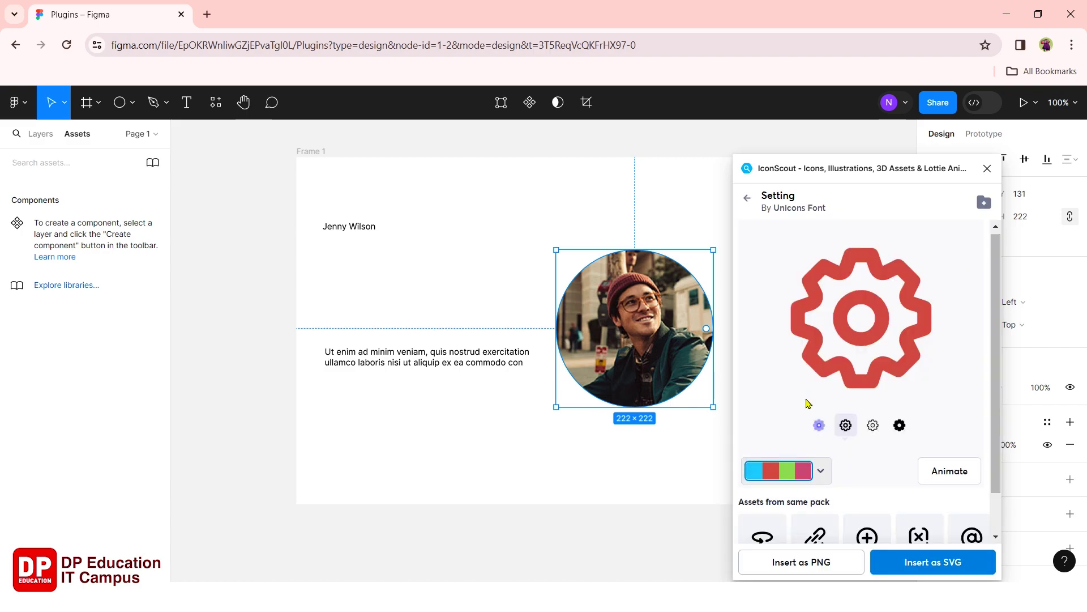
{"action": "left_click", "coordinate": [827, 481]}
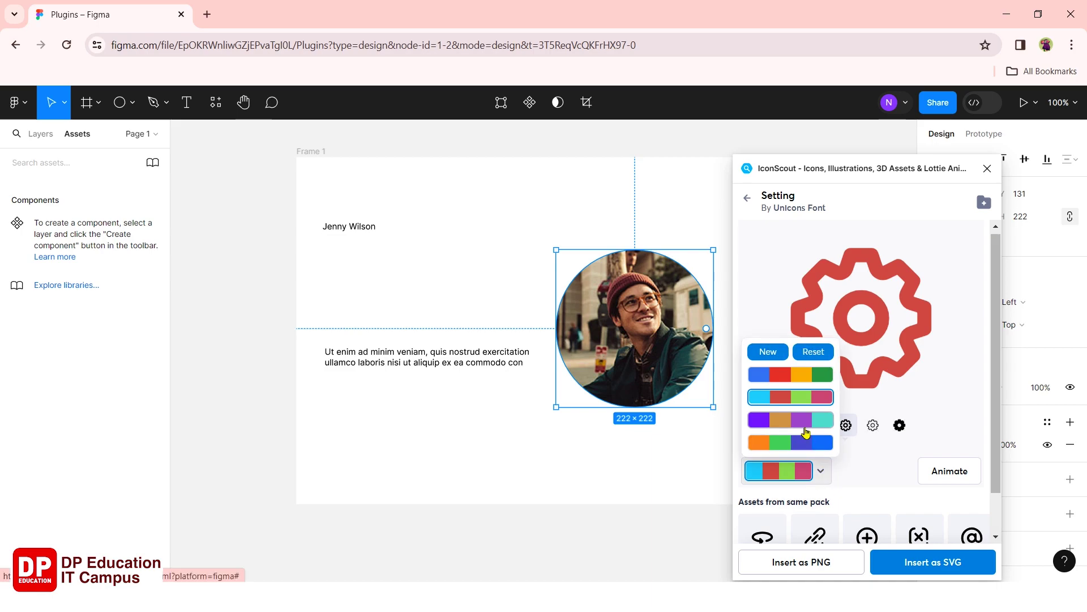
{"action": "left_click", "coordinate": [806, 432]}
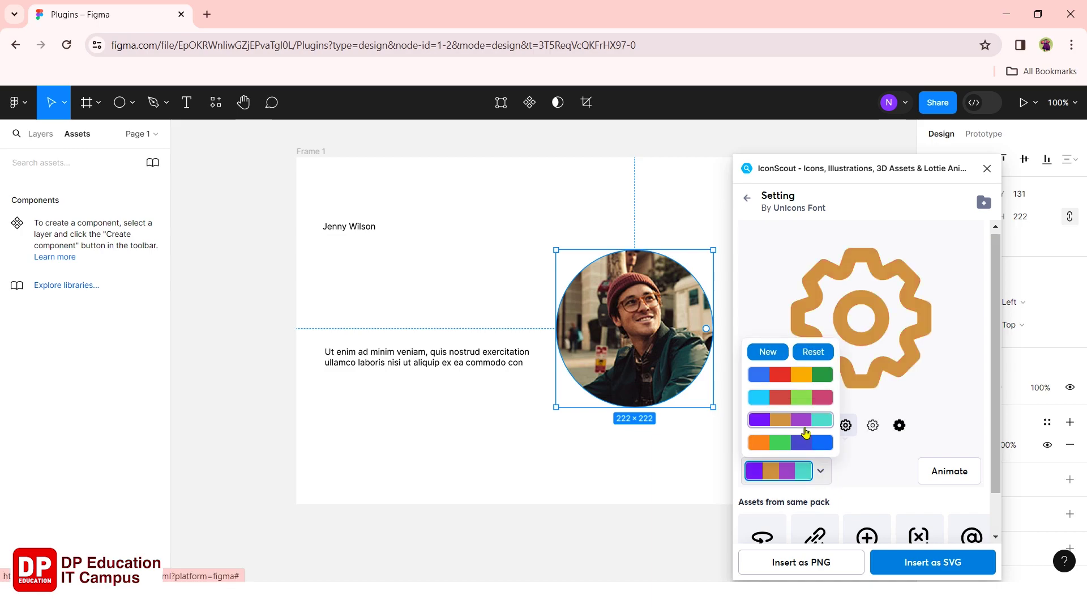
{"action": "left_click", "coordinate": [862, 480]}
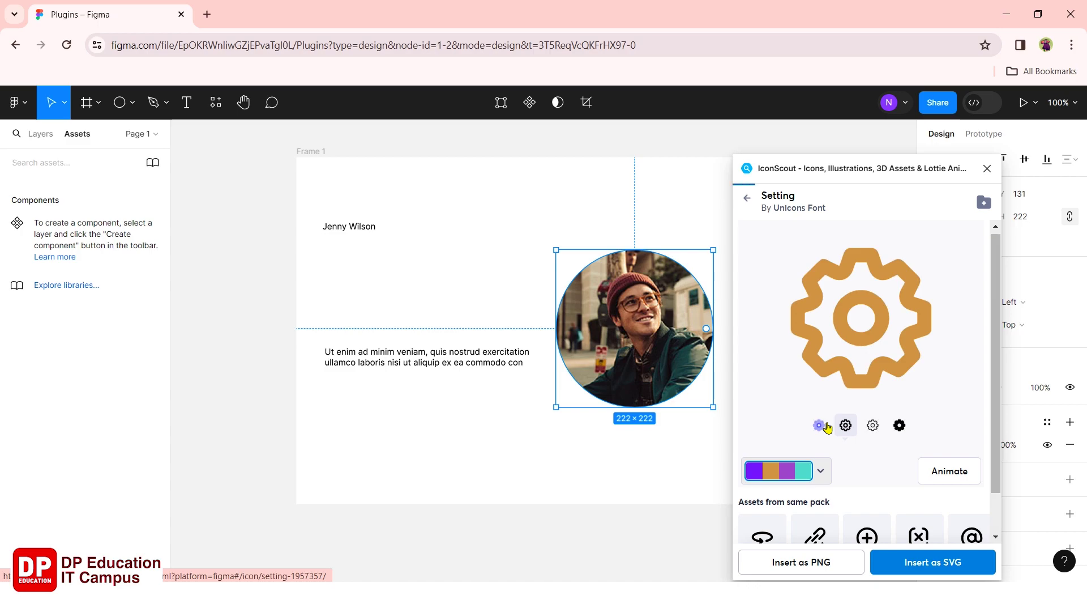
Preview the purple and black filled gear variants, then switch to the black outline gear.
{"action": "left_click", "coordinate": [825, 426]}
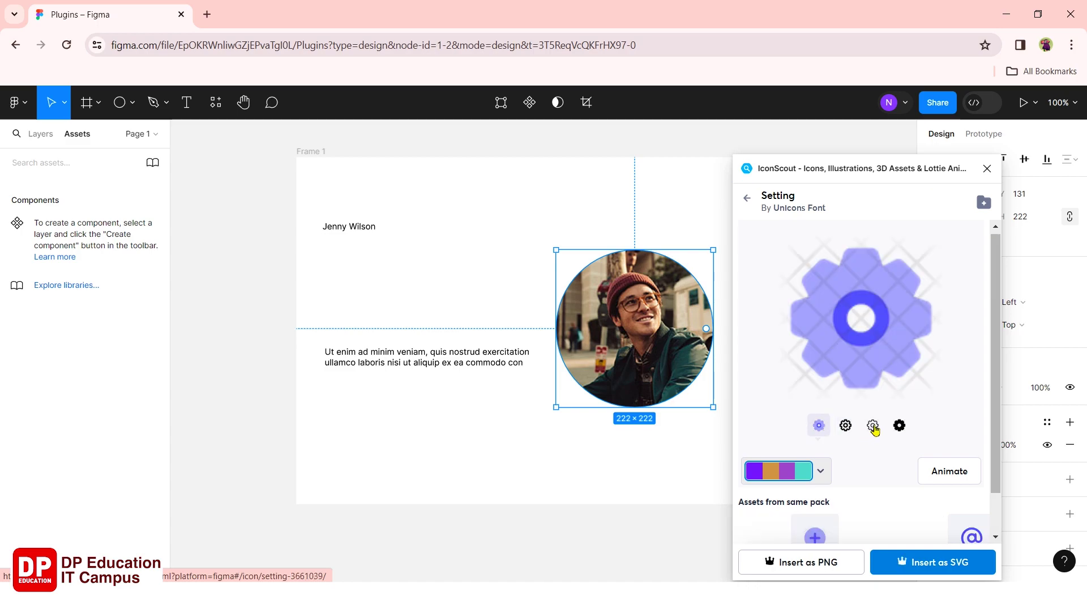
{"action": "left_click", "coordinate": [899, 426]}
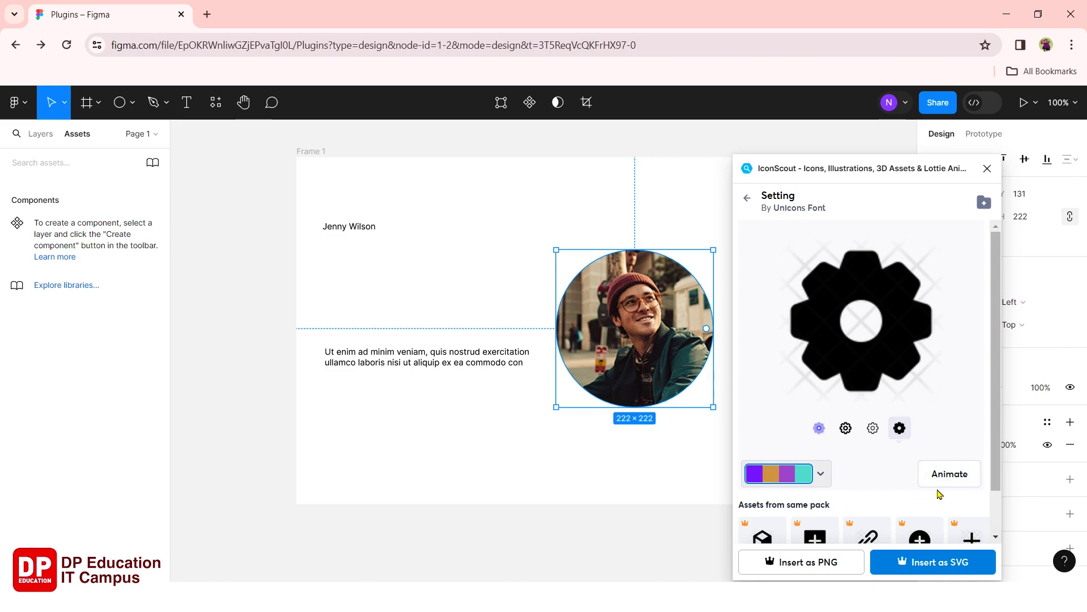
{"action": "scroll", "coordinate": [939, 493], "scroll_direction": "down", "scroll_amount": 2}
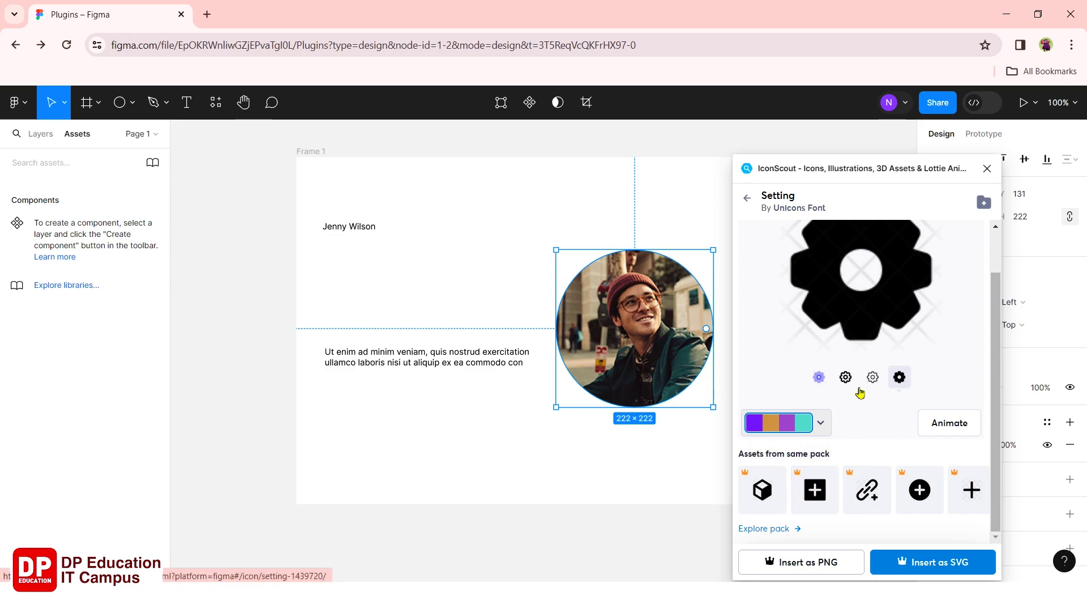
{"action": "scroll", "coordinate": [862, 286], "scroll_direction": "up", "scroll_amount": 1}
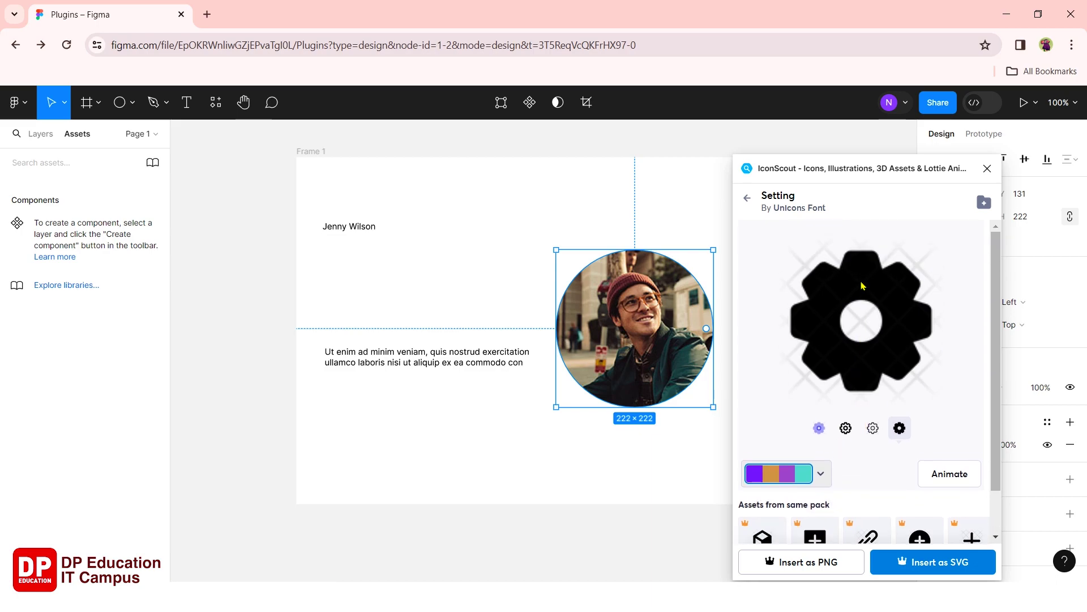
{"action": "scroll", "coordinate": [862, 337], "scroll_direction": "down", "scroll_amount": 1}
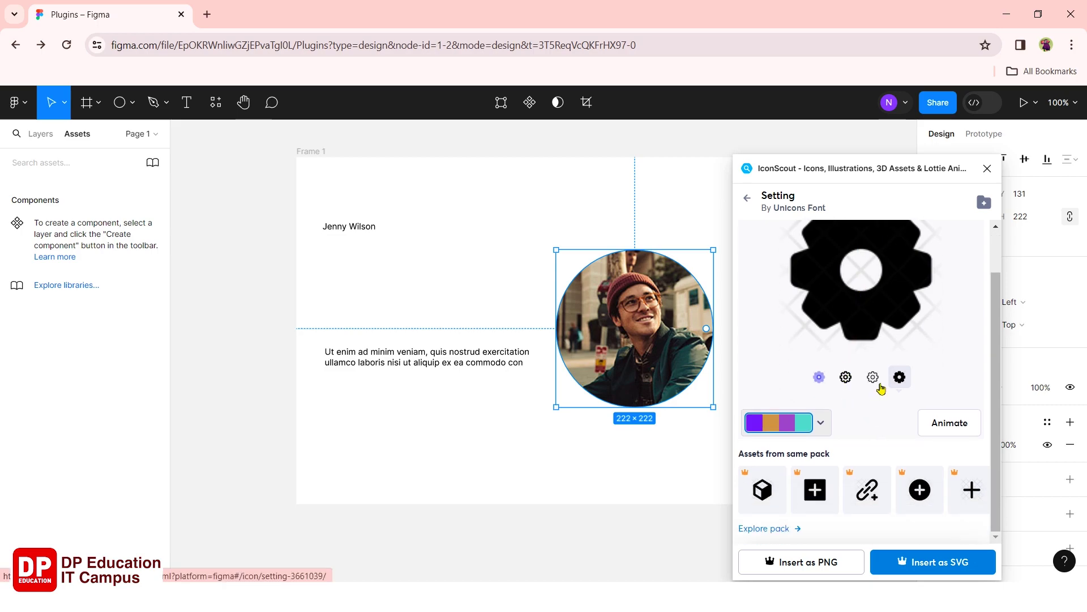
{"action": "left_click", "coordinate": [876, 379]}
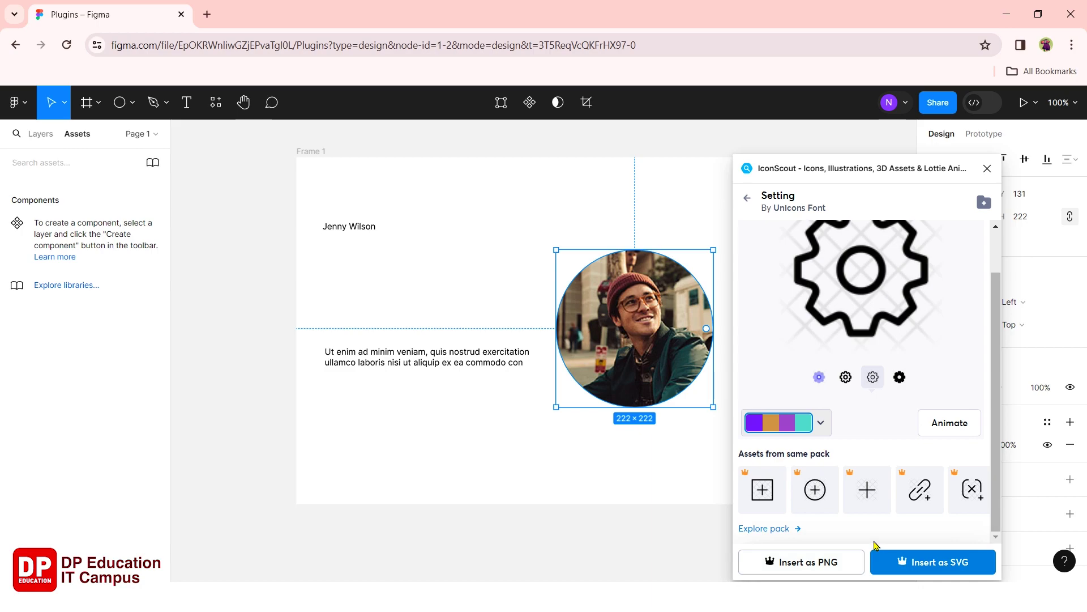
Attempt Insert as SVG, dismiss the upgrade prompt, and close IconScout without adding the gear.
{"action": "left_click", "coordinate": [909, 564]}
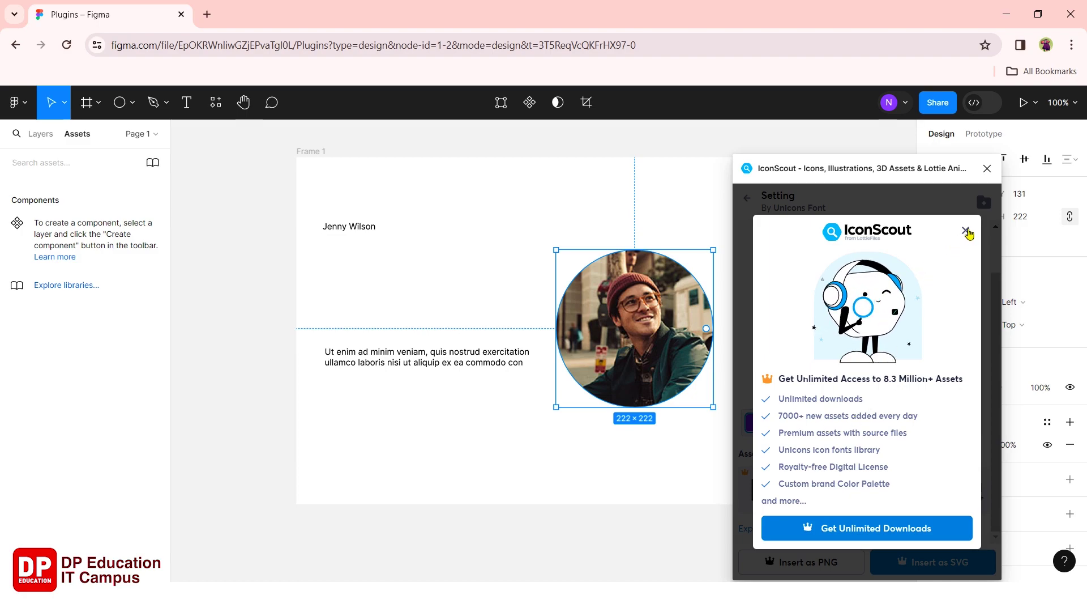
{"action": "left_click", "coordinate": [966, 231]}
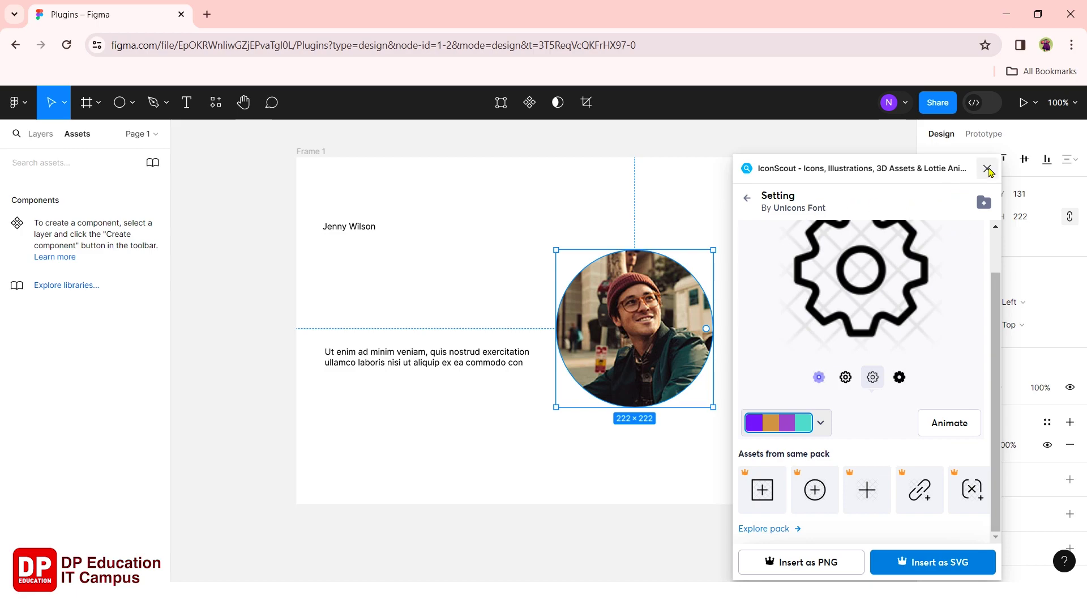
{"action": "left_click", "coordinate": [987, 169]}
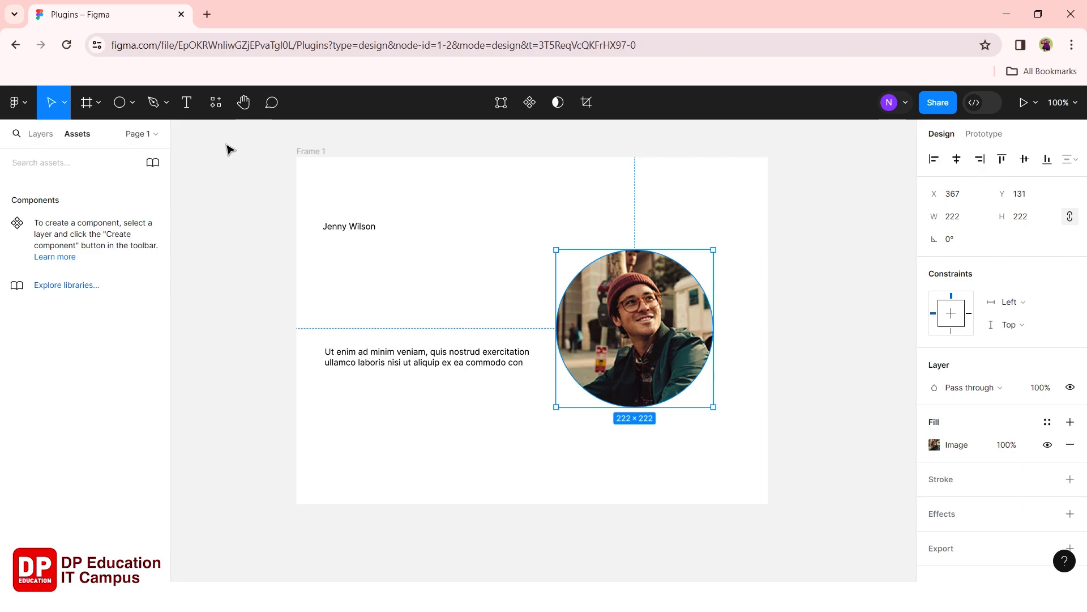
Reopen the plugin browser, clear the old 'icons' search and search for 'colorsinspo'.
{"action": "left_click", "coordinate": [216, 105]}
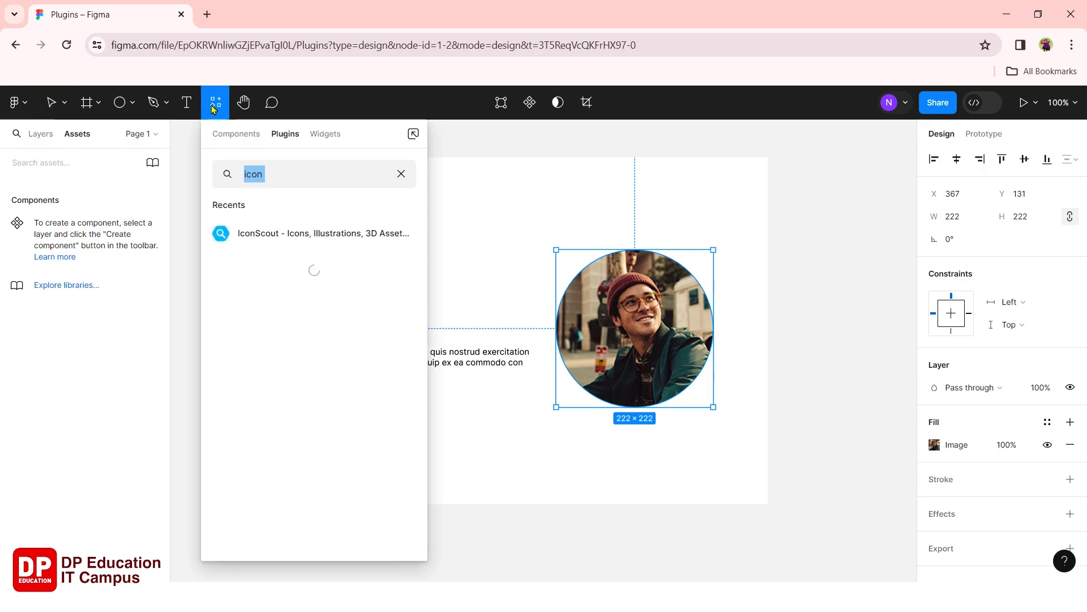
{"action": "left_click", "coordinate": [315, 189]}
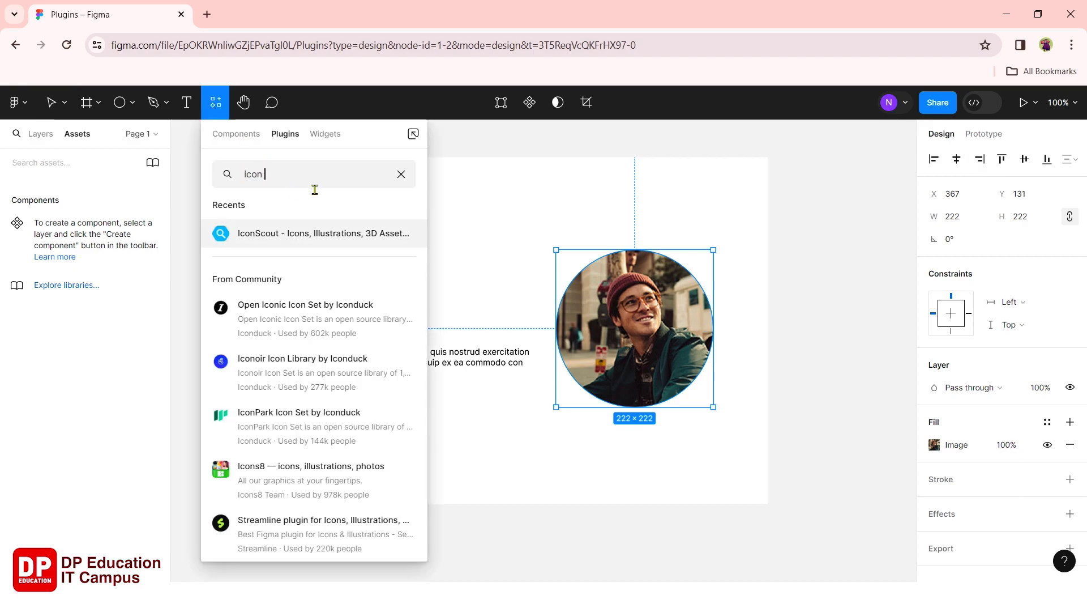
{"action": "type", "text": "s"}
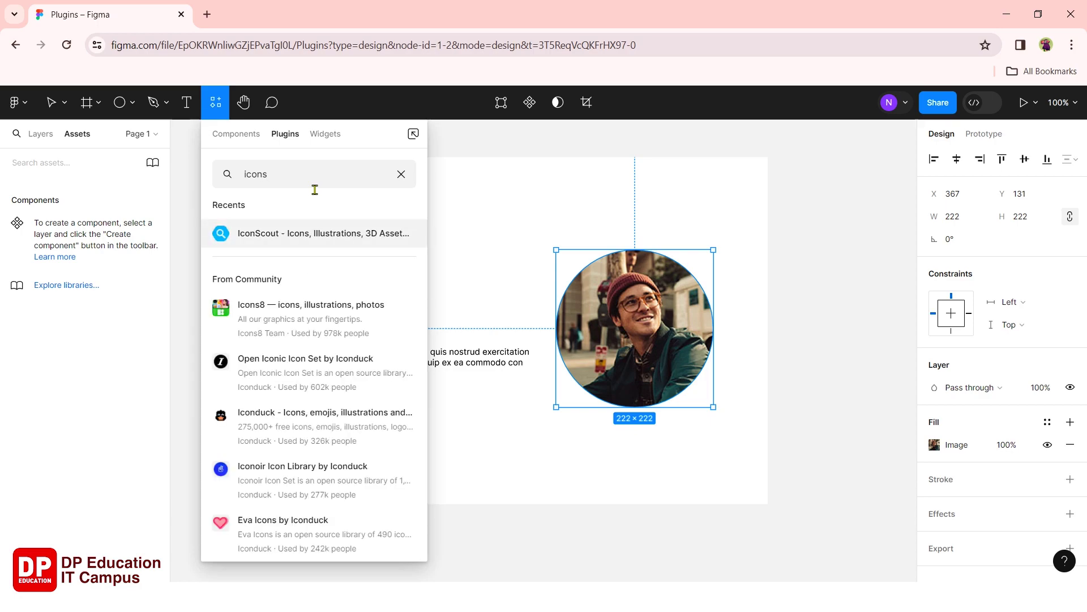
{"action": "scroll", "coordinate": [286, 369], "scroll_direction": "down", "scroll_amount": 1}
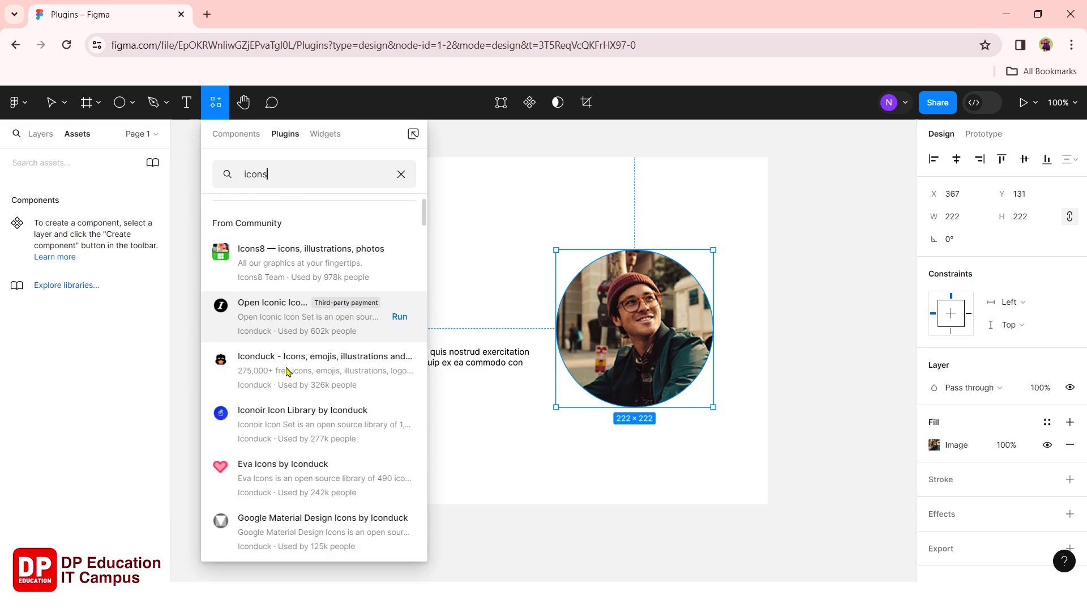
{"action": "scroll", "coordinate": [286, 371], "scroll_direction": "down", "scroll_amount": 1}
{"action": "scroll", "coordinate": [275, 475], "scroll_direction": "down", "scroll_amount": 1}
{"action": "scroll", "coordinate": [274, 474], "scroll_direction": "down", "scroll_amount": 2}
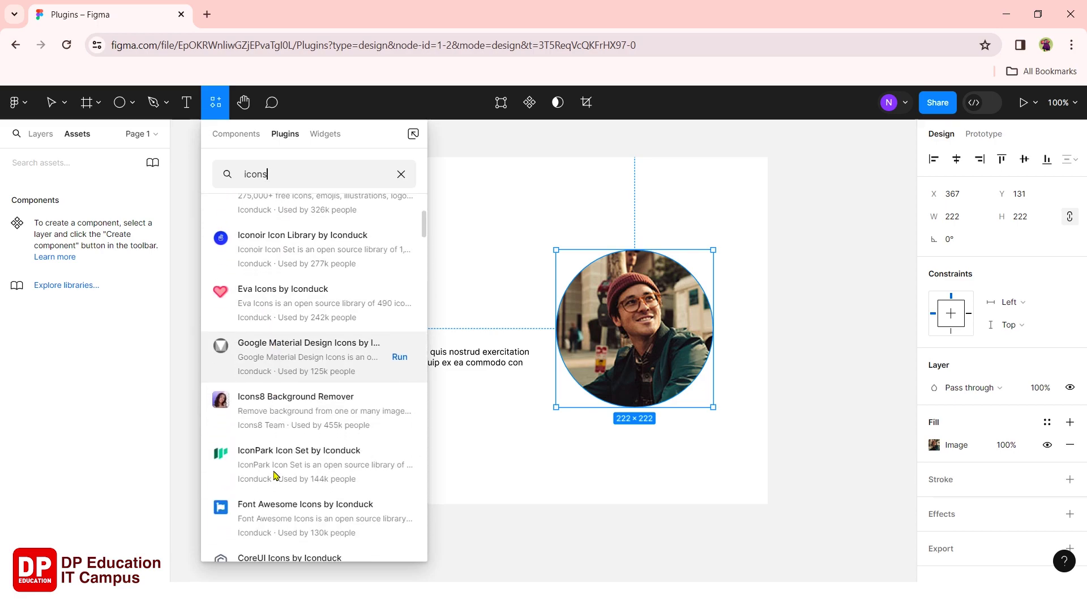
{"action": "scroll", "coordinate": [274, 474], "scroll_direction": "up", "scroll_amount": 2}
{"action": "scroll", "coordinate": [275, 473], "scroll_direction": "up", "scroll_amount": 3}
{"action": "scroll", "coordinate": [276, 467], "scroll_direction": "up", "scroll_amount": 1}
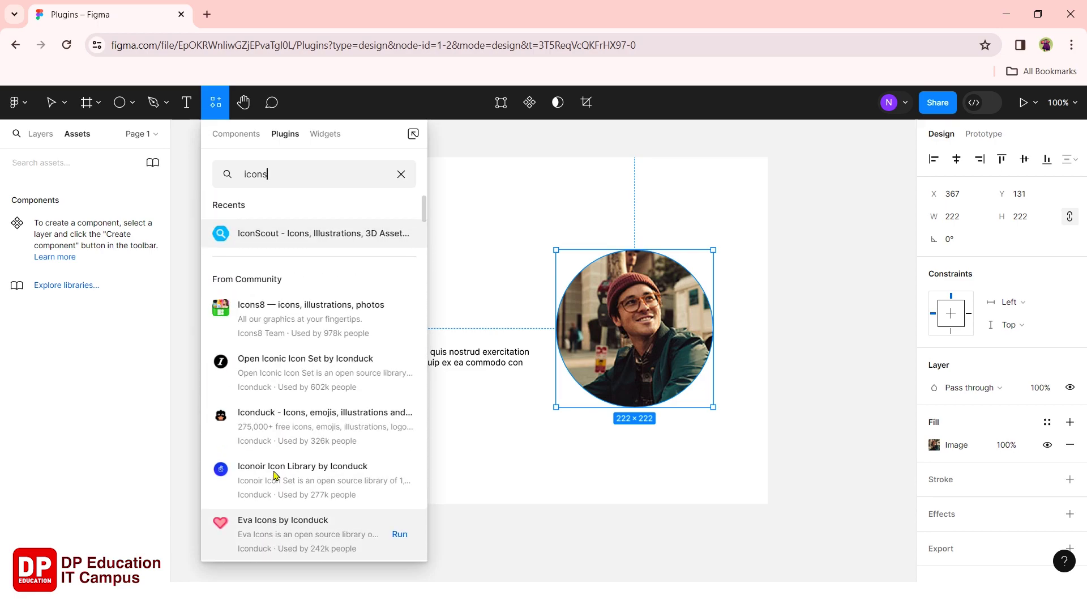
{"action": "left_click", "coordinate": [402, 175]}
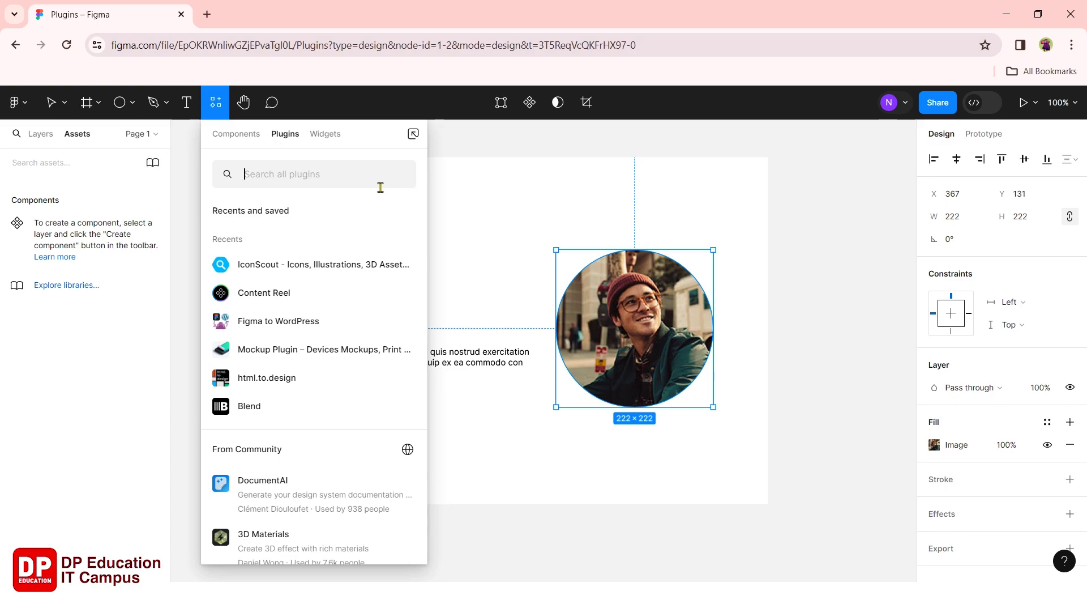
{"action": "type", "text": "colo"}
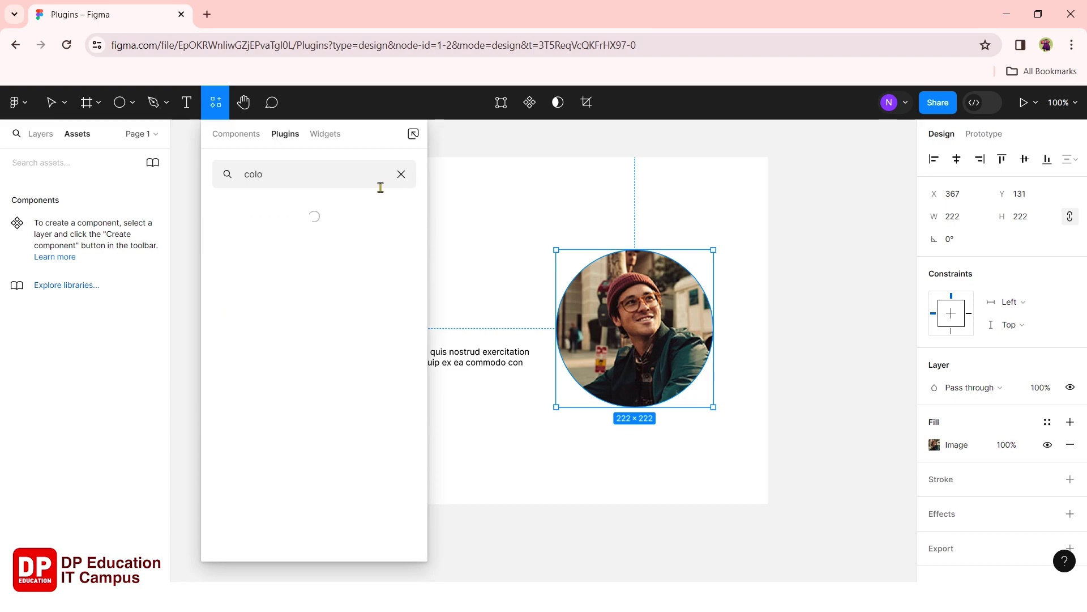
{"action": "type", "text": "r"}
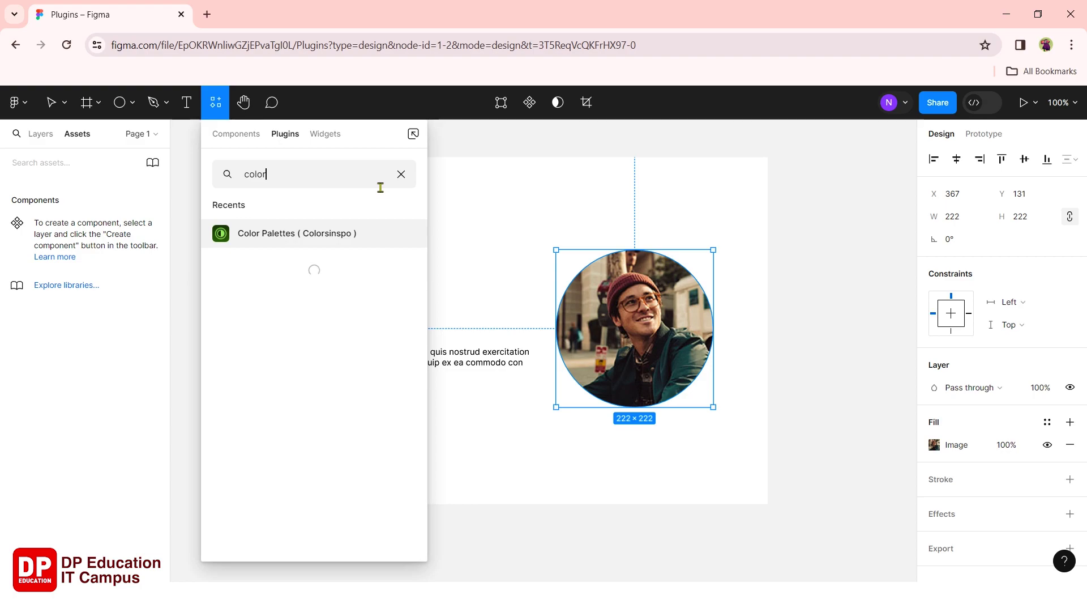
{"action": "type", "text": "sin"}
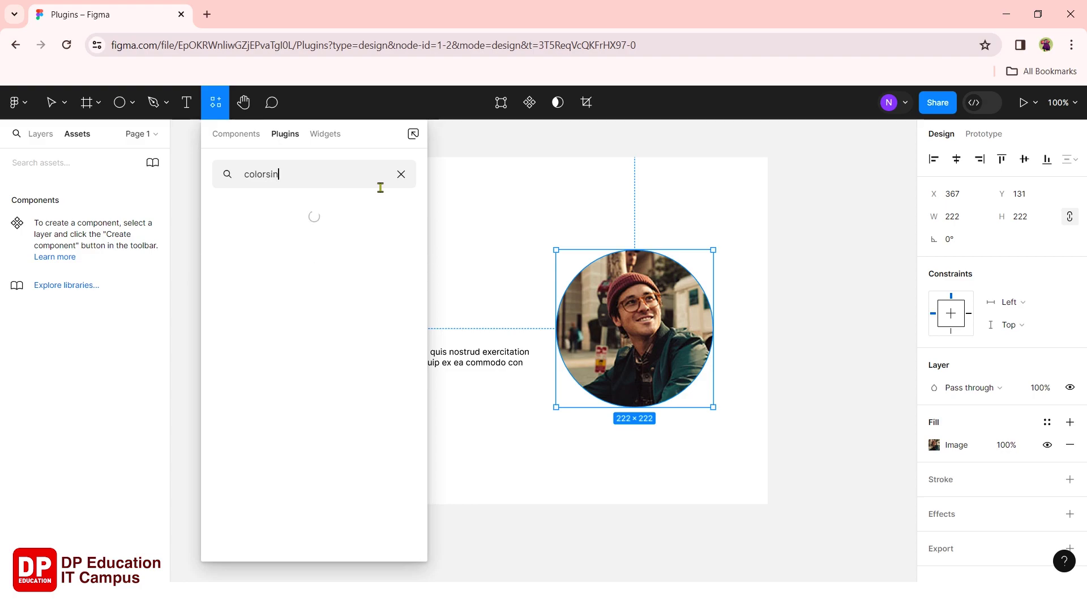
{"action": "type", "text": "spo"}
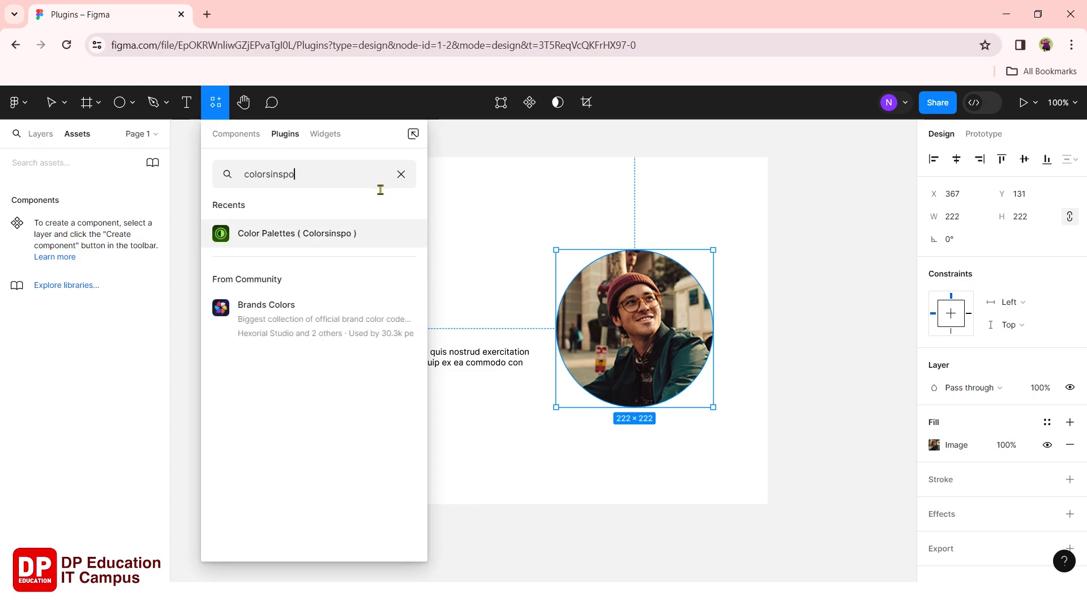
Run Colorsinspo, generate AI palettes and fill the circle with teal 2CBCA9.
{"action": "mouse_move", "coordinate": [314, 233]}
{"action": "left_click", "coordinate": [346, 235]}
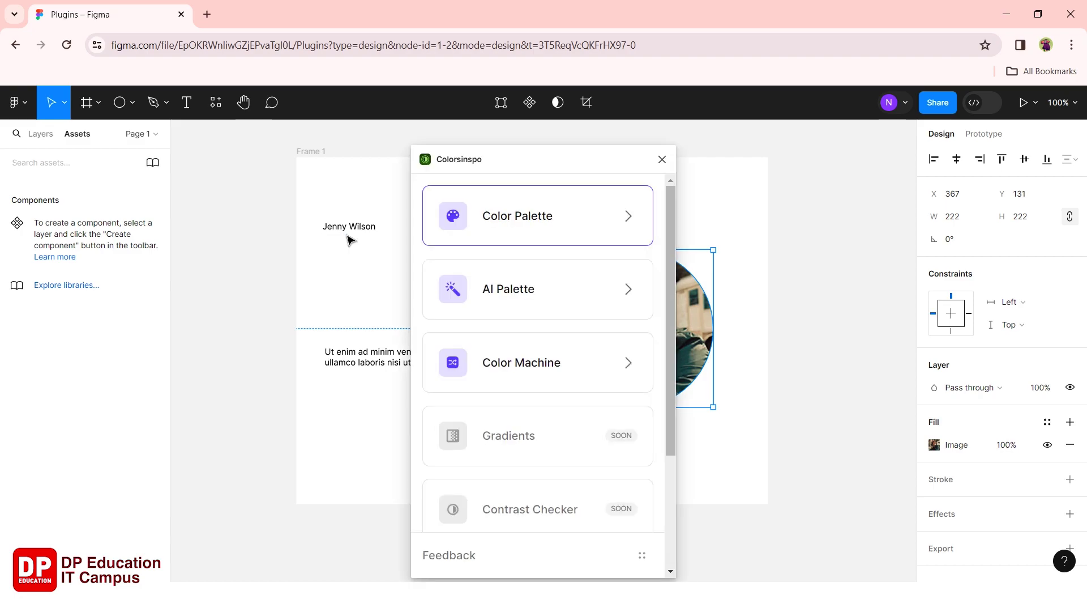
{"action": "left_click", "coordinate": [639, 223]}
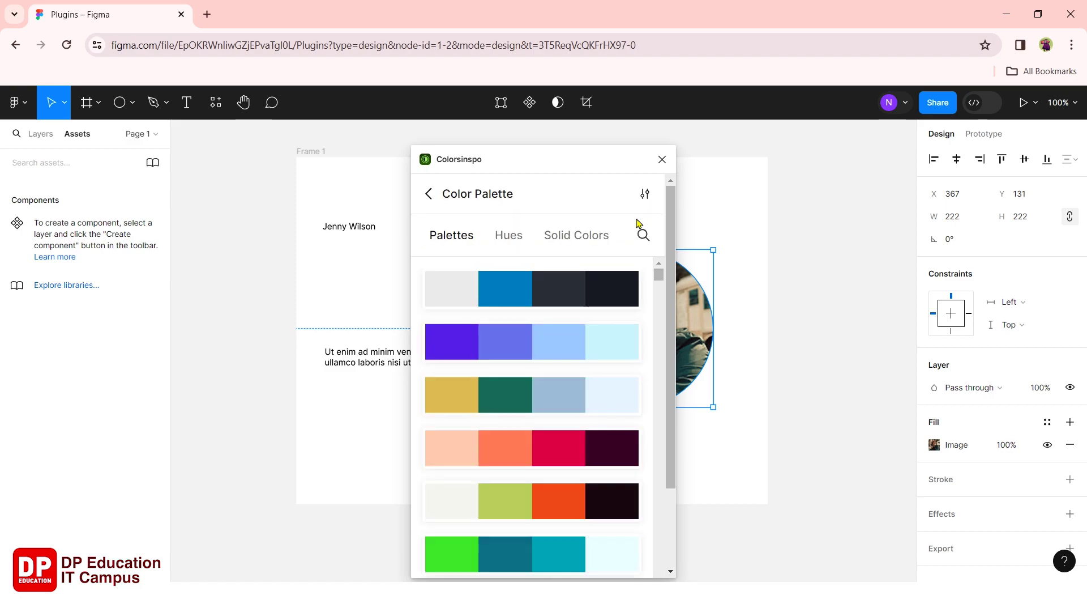
{"action": "scroll", "coordinate": [523, 372], "scroll_direction": "down", "scroll_amount": 2}
{"action": "scroll", "coordinate": [523, 373], "scroll_direction": "down", "scroll_amount": 2}
{"action": "scroll", "coordinate": [523, 373], "scroll_direction": "down", "scroll_amount": 4}
{"action": "left_click", "coordinate": [523, 373]}
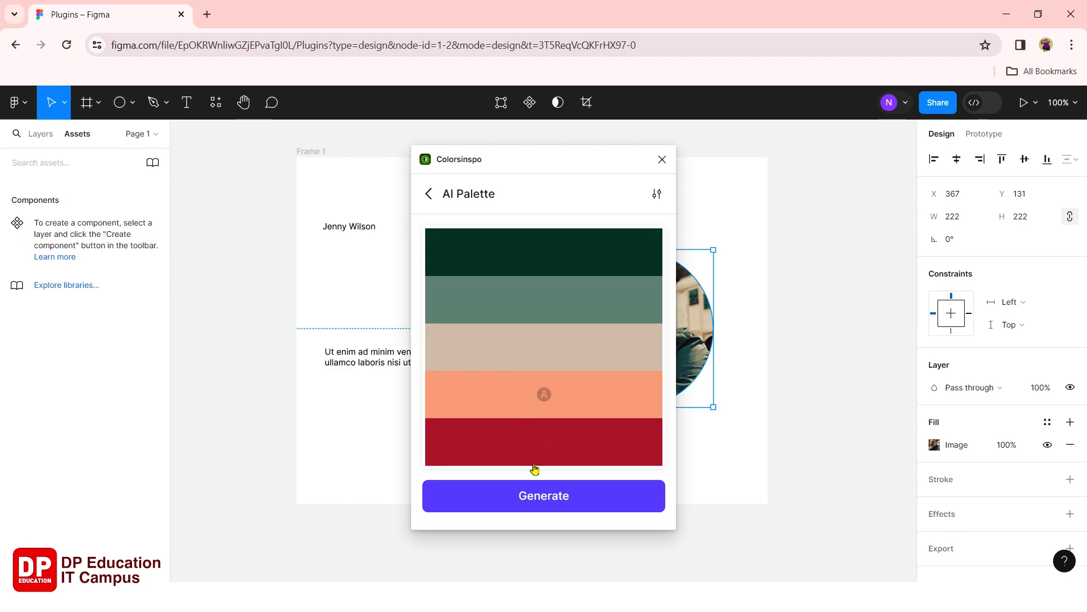
{"action": "left_click", "coordinate": [556, 509]}
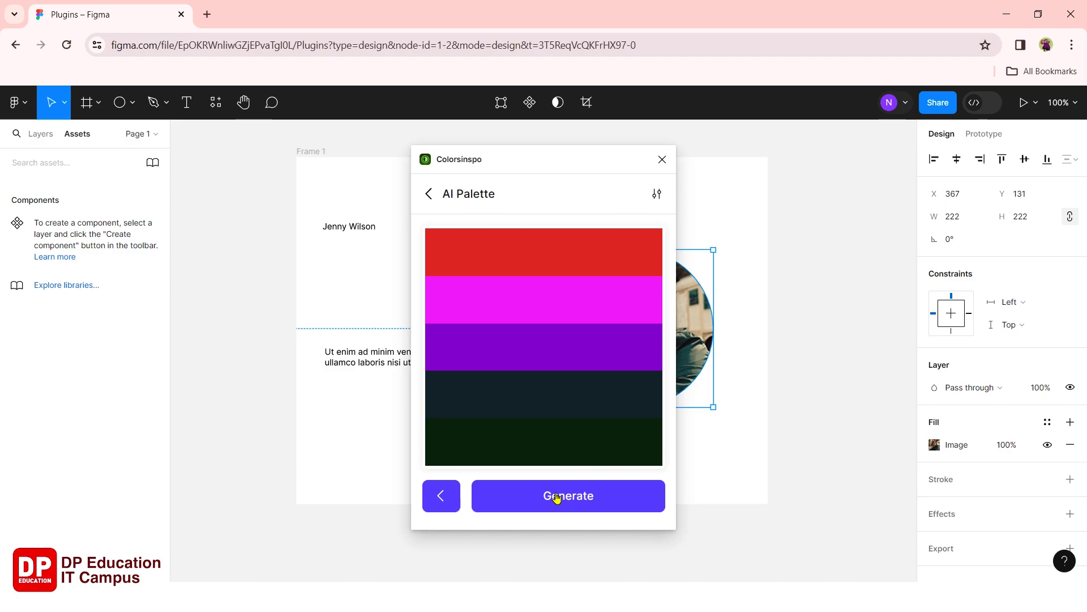
{"action": "left_click", "coordinate": [556, 498]}
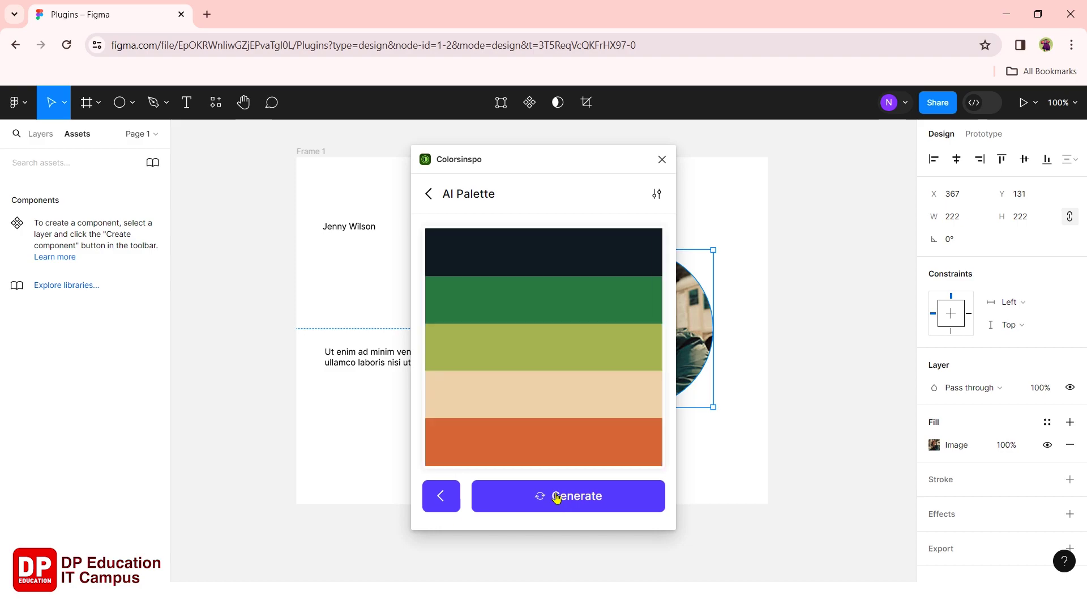
{"action": "mouse_move", "coordinate": [543, 299]}
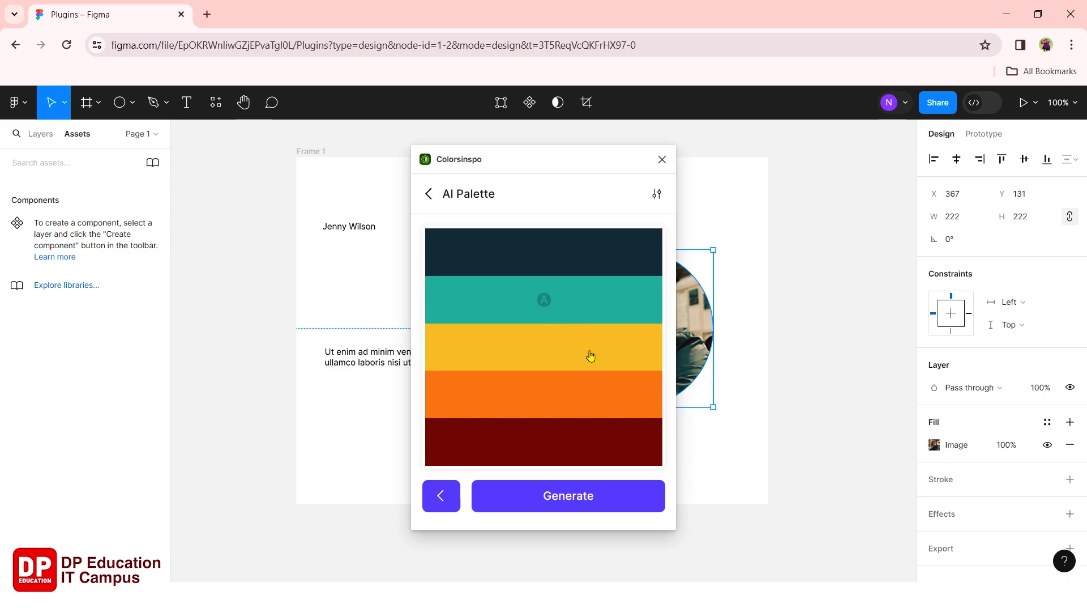
{"action": "left_click", "coordinate": [515, 301]}
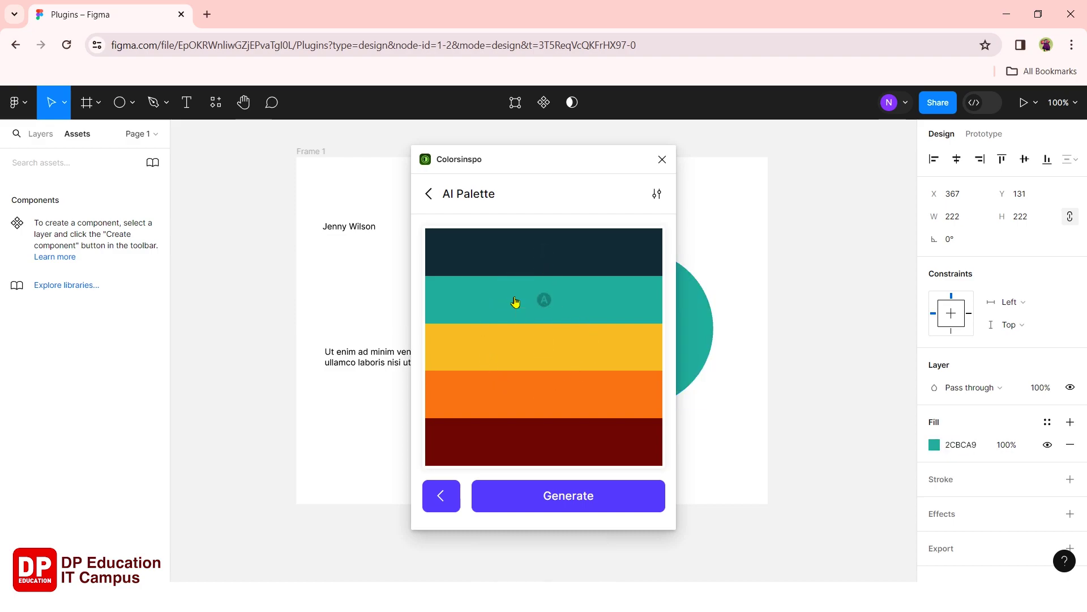
{"action": "left_click_drag", "start_coordinate": [557, 153], "coordinate": [334, 148]}
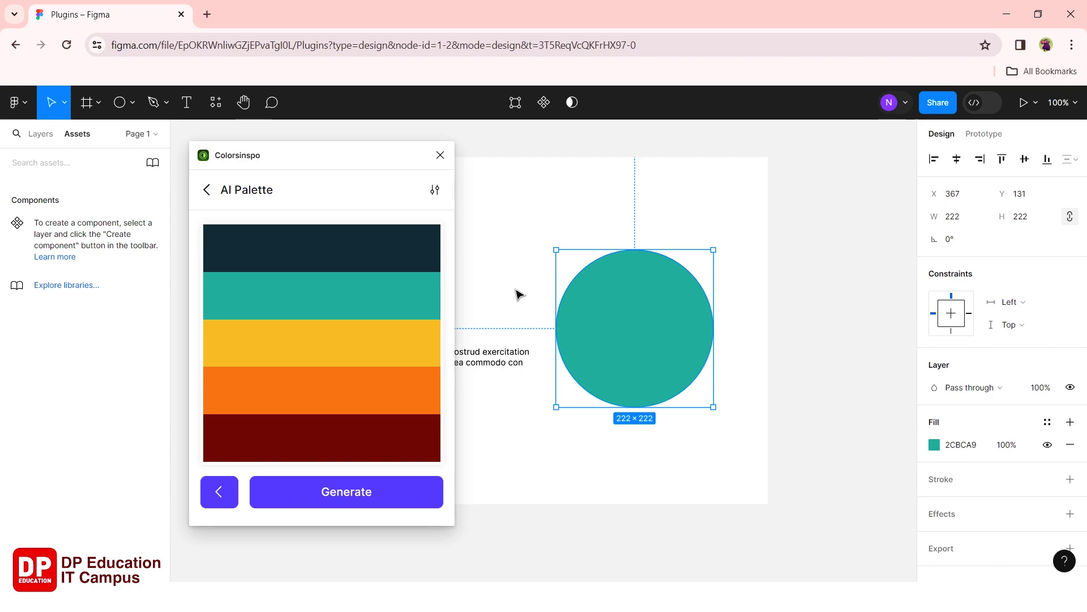
Try the Color Machine random solid colours, then close Colorsinspo.
{"action": "left_click", "coordinate": [207, 190]}
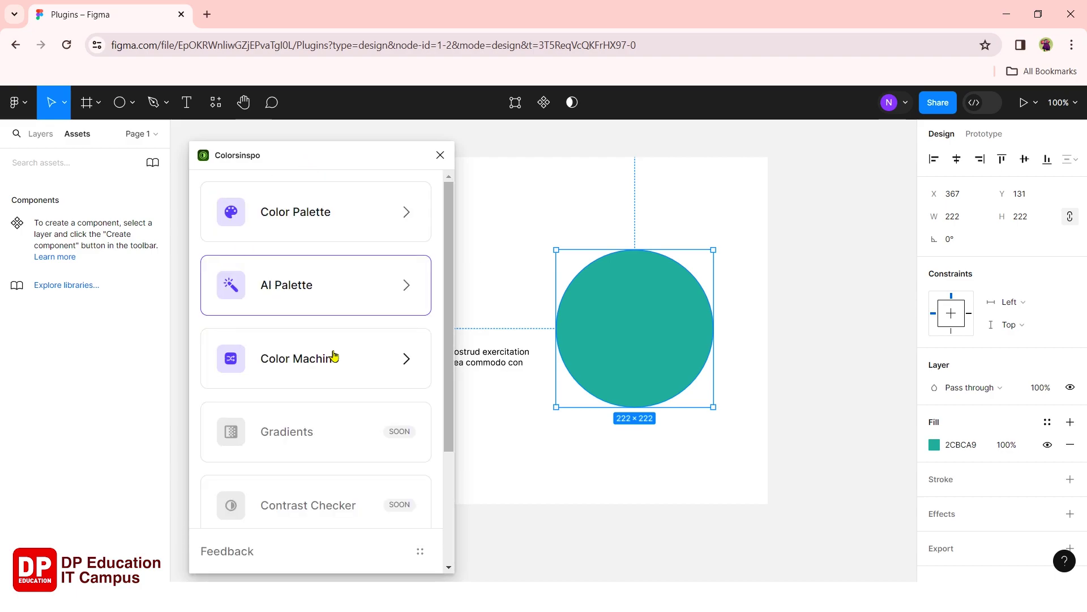
{"action": "left_click", "coordinate": [407, 358]}
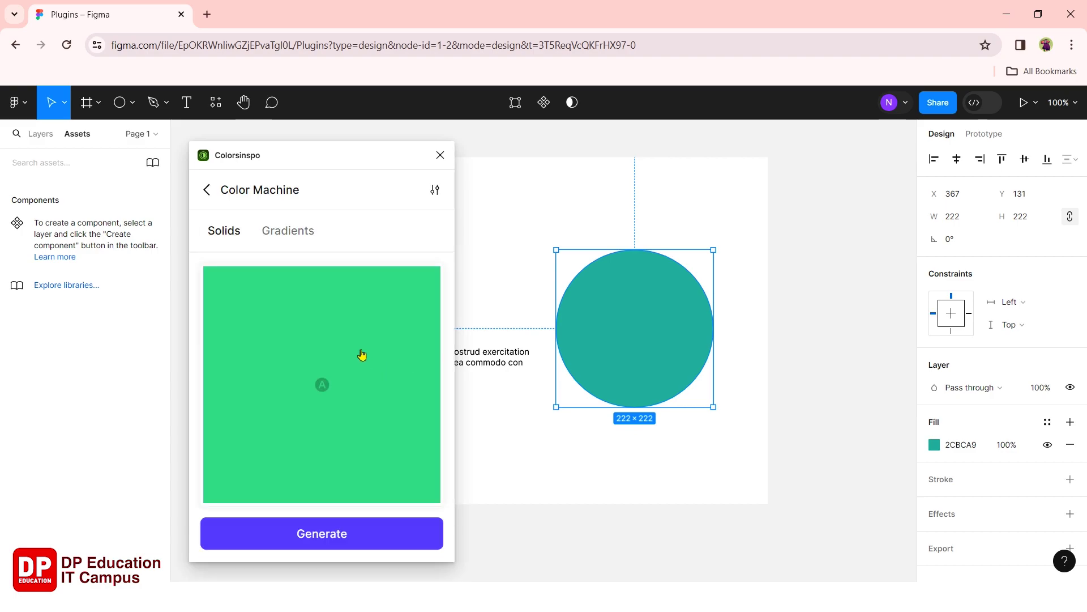
{"action": "left_click", "coordinate": [315, 546]}
{"action": "left_click", "coordinate": [315, 547]}
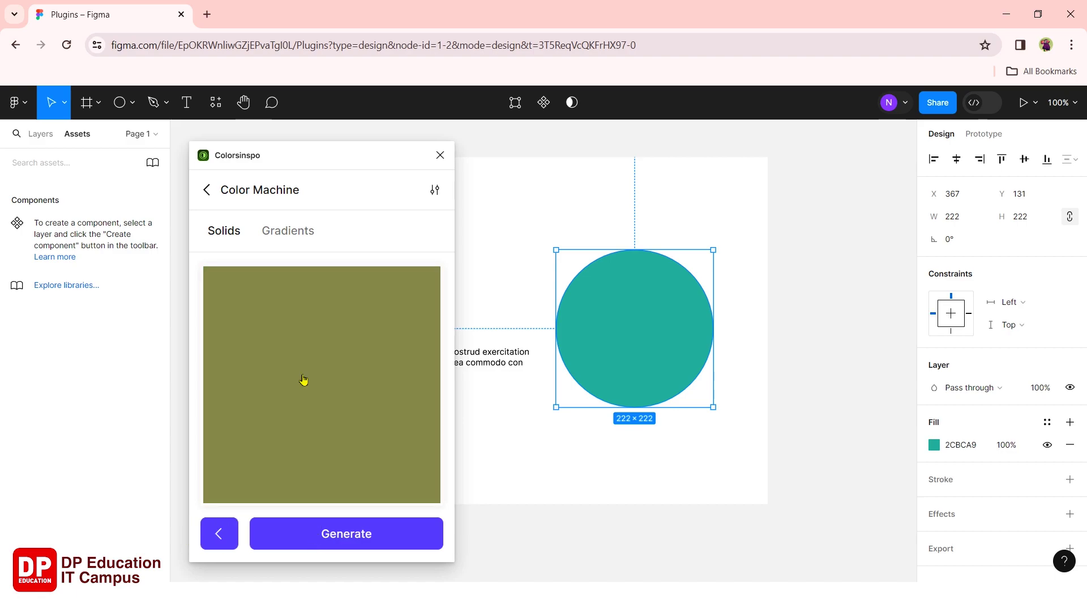
{"action": "left_click", "coordinate": [208, 191]}
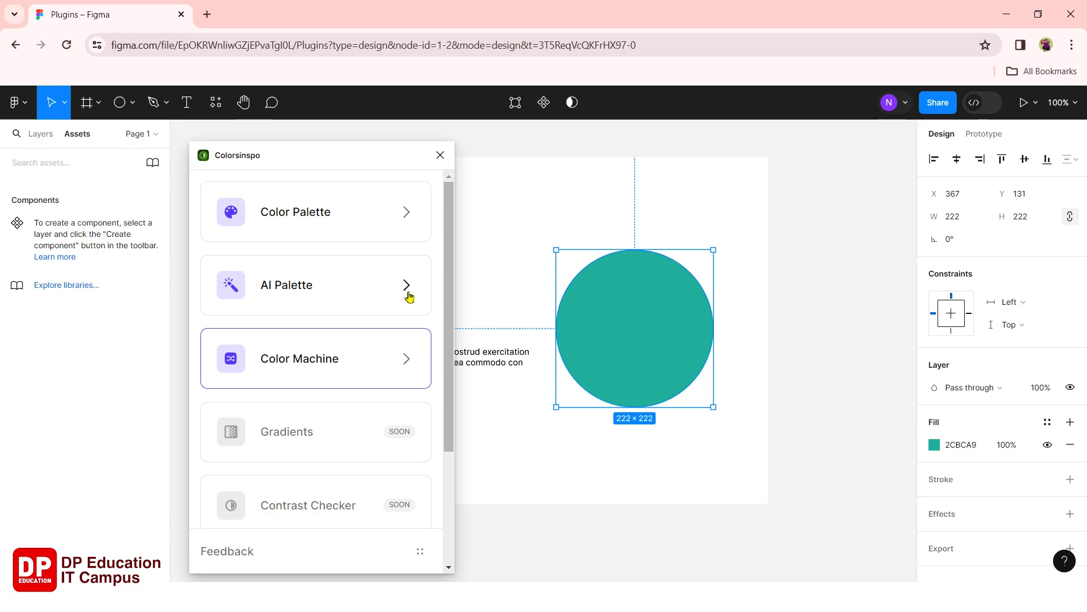
{"action": "left_click", "coordinate": [440, 156]}
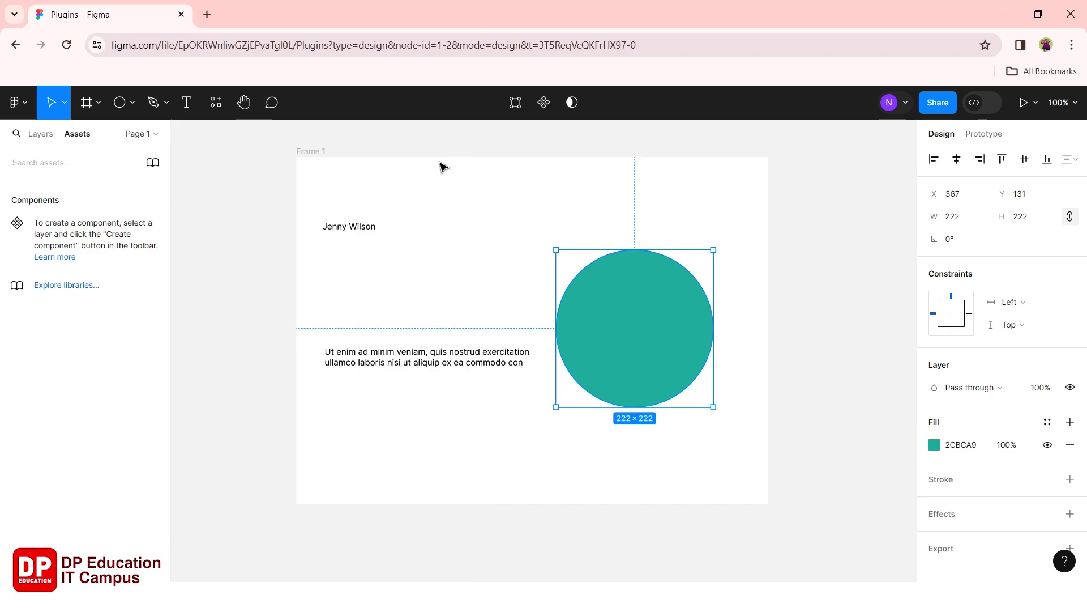
Replace the plugin search with 'unsplash' and run the Unsplash plugin.
{"action": "left_click", "coordinate": [216, 113]}
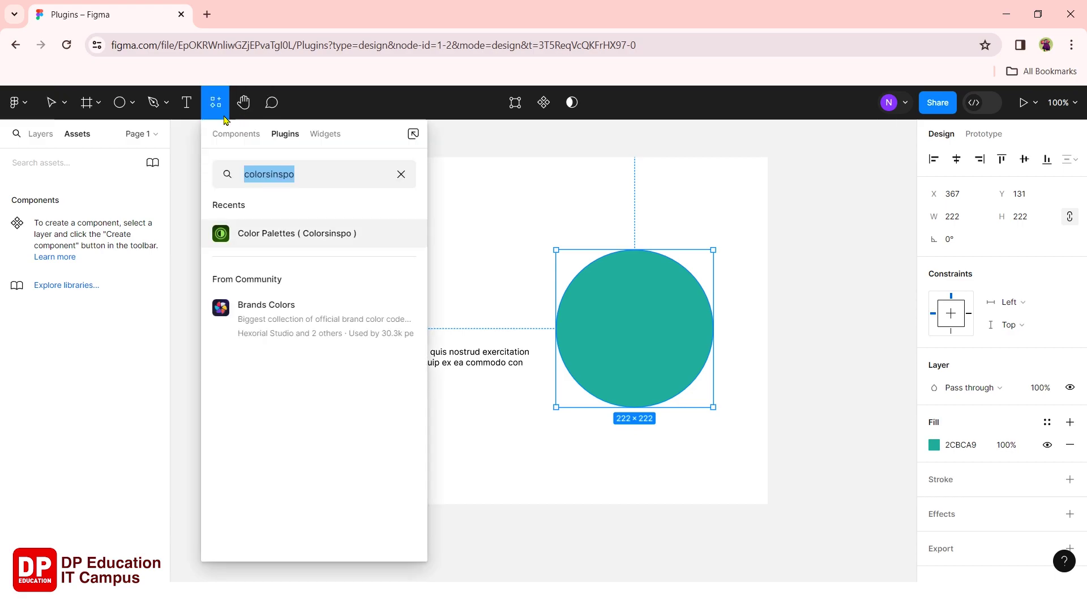
{"action": "left_click", "coordinate": [402, 175]}
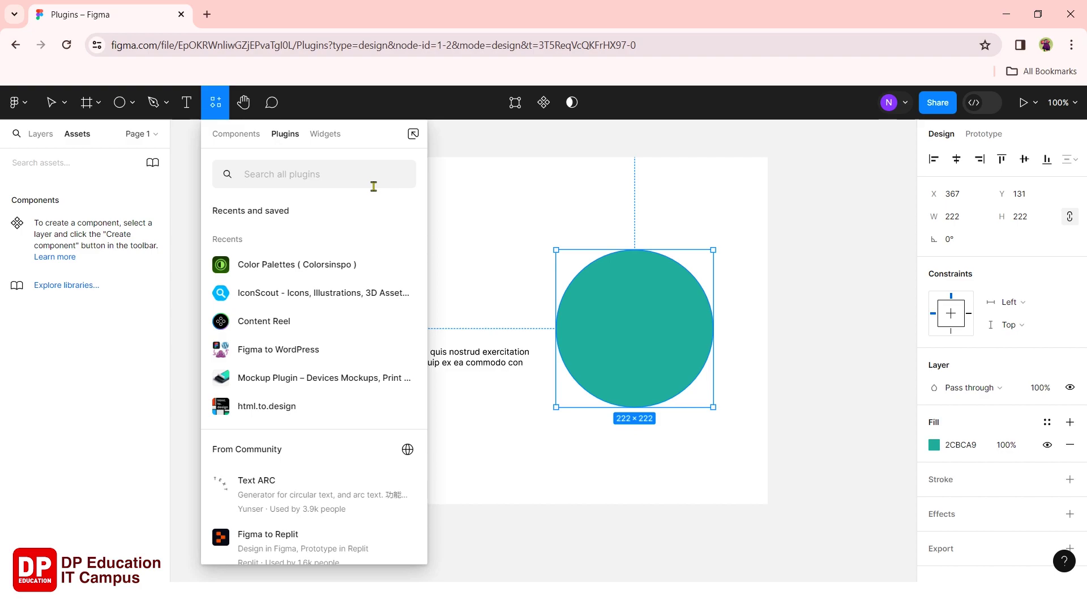
{"action": "type", "text": "un"}
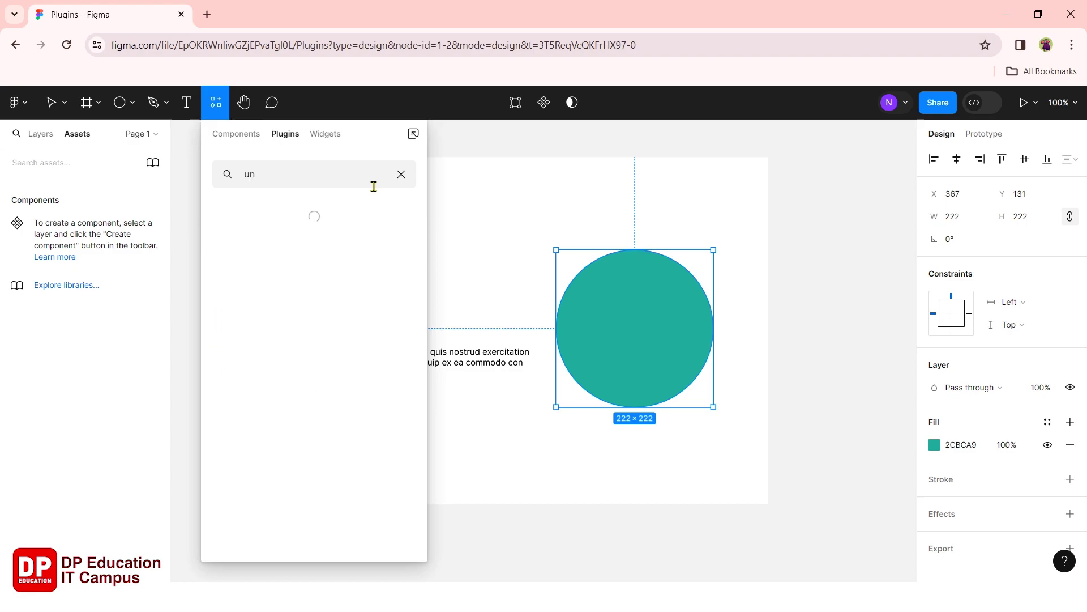
{"action": "type", "text": "s"}
{"action": "type", "text": "plash"}
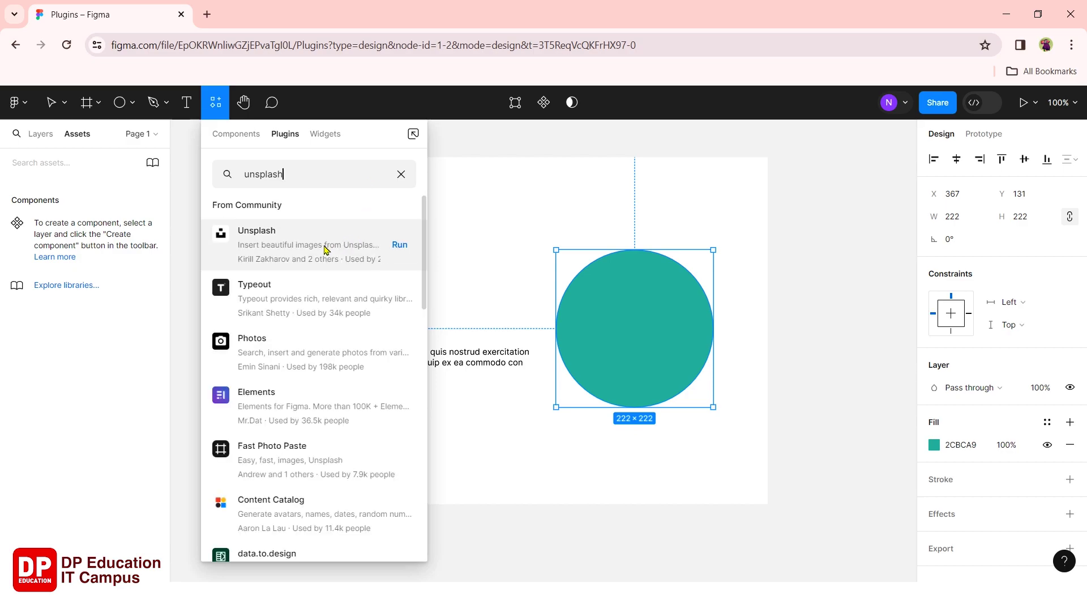
{"action": "left_click", "coordinate": [326, 249]}
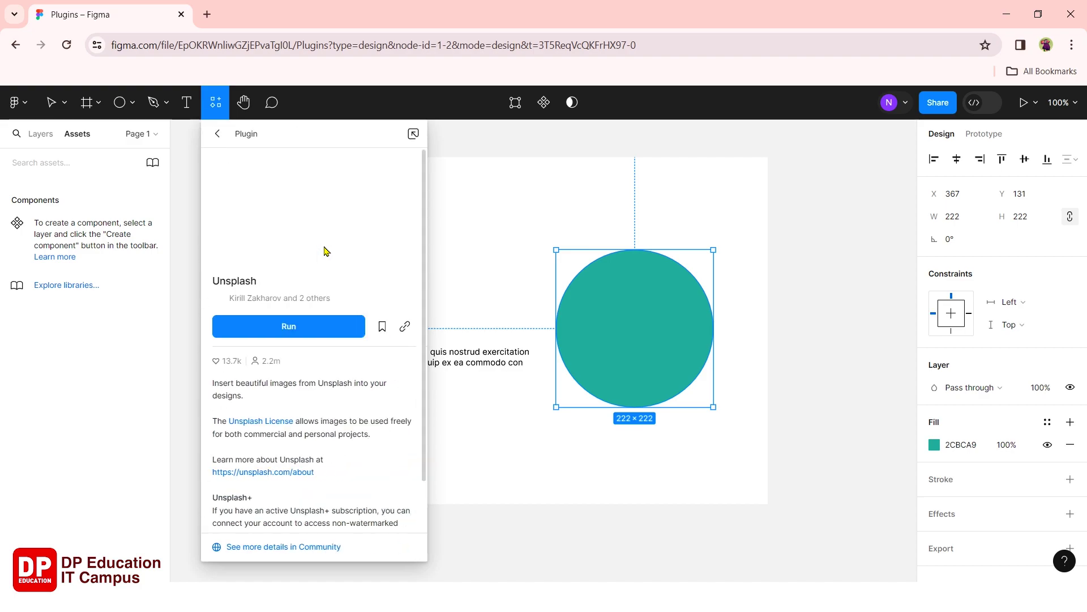
{"action": "left_click", "coordinate": [299, 326]}
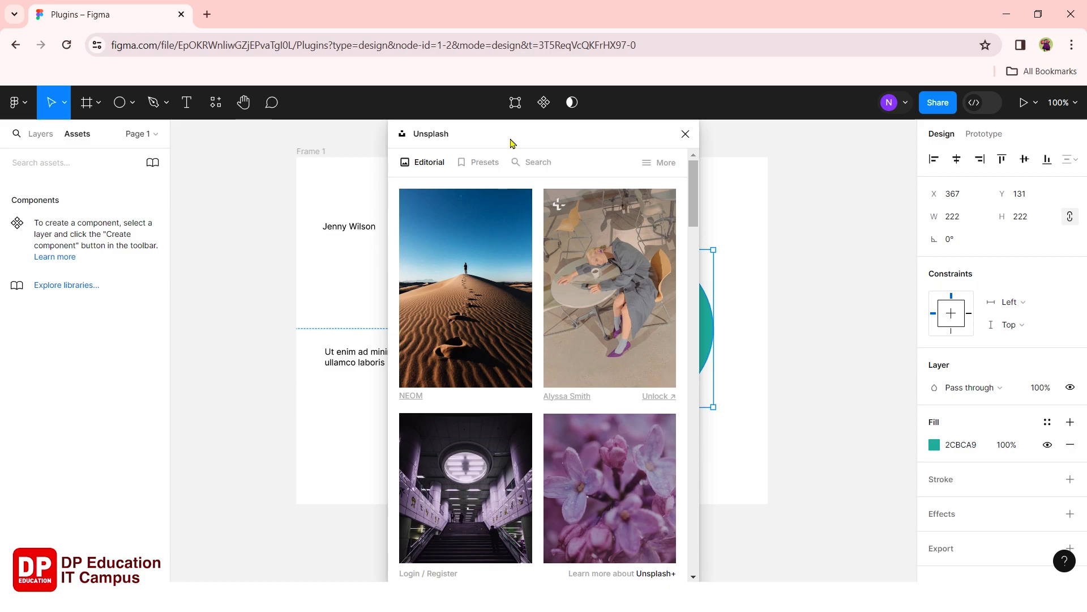
Search Unsplash for 'flower' and fill the circle with the pink lily photo.
{"action": "left_click_drag", "start_coordinate": [510, 142], "coordinate": [306, 142]}
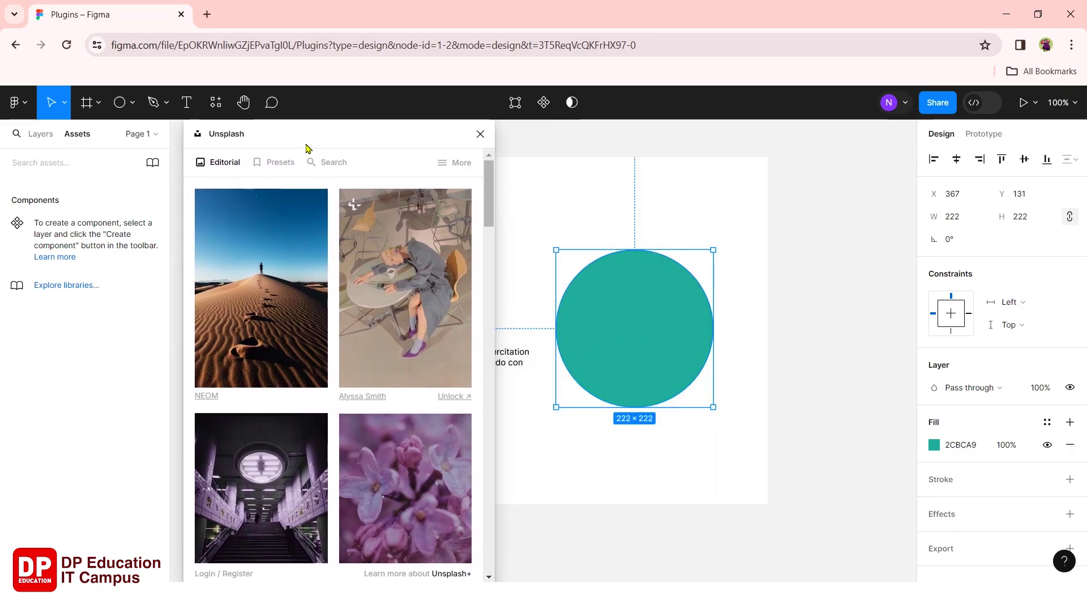
{"action": "scroll", "coordinate": [304, 371], "scroll_direction": "down", "scroll_amount": 2}
{"action": "scroll", "coordinate": [304, 371], "scroll_direction": "up", "scroll_amount": 2}
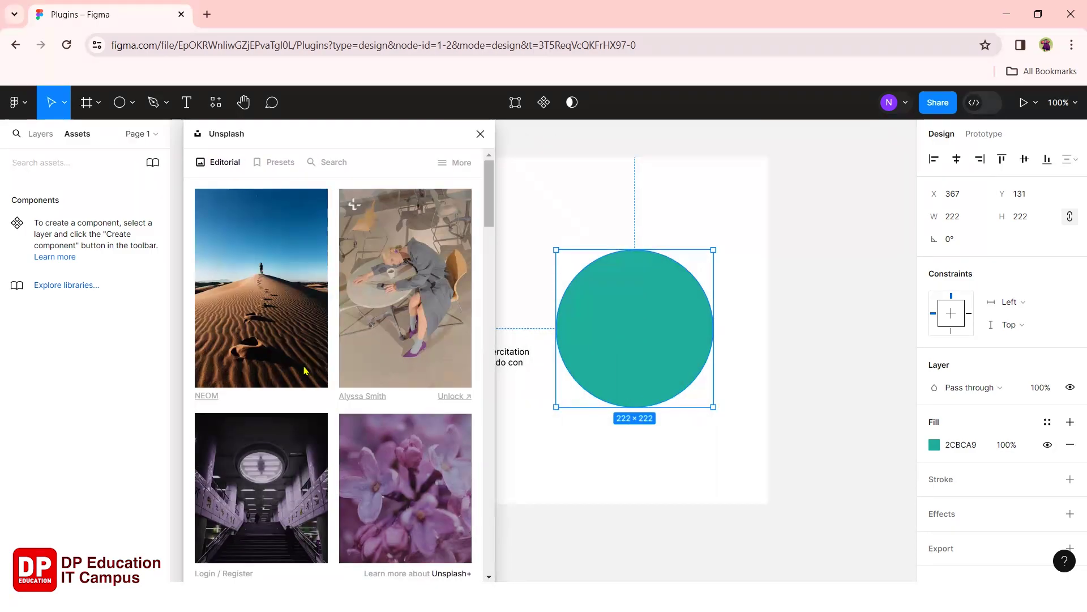
{"action": "left_click", "coordinate": [341, 163]}
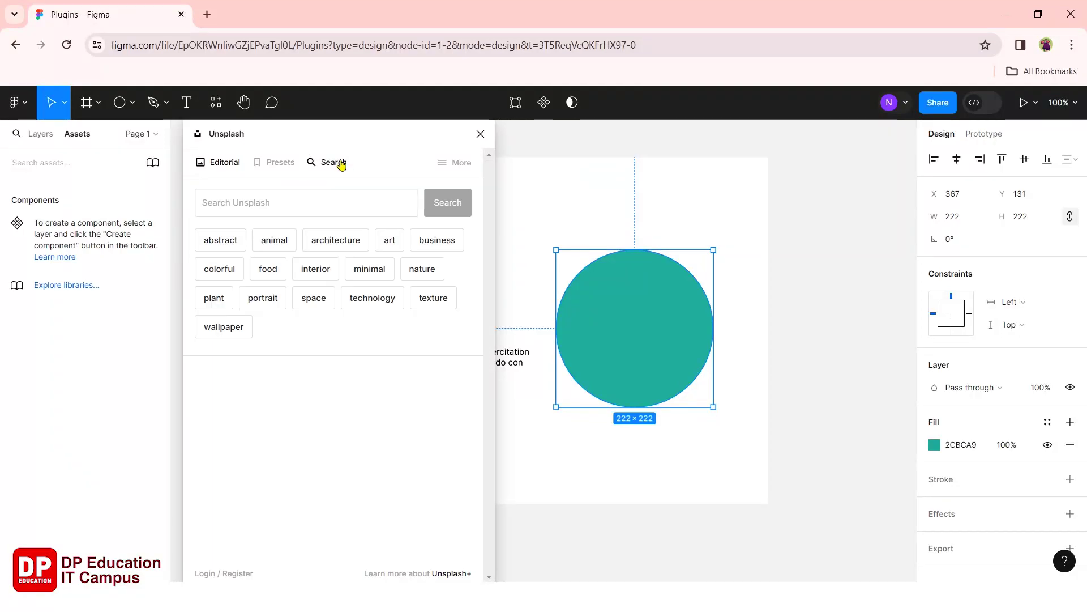
{"action": "left_click", "coordinate": [283, 215]}
{"action": "type", "text": "flower"}
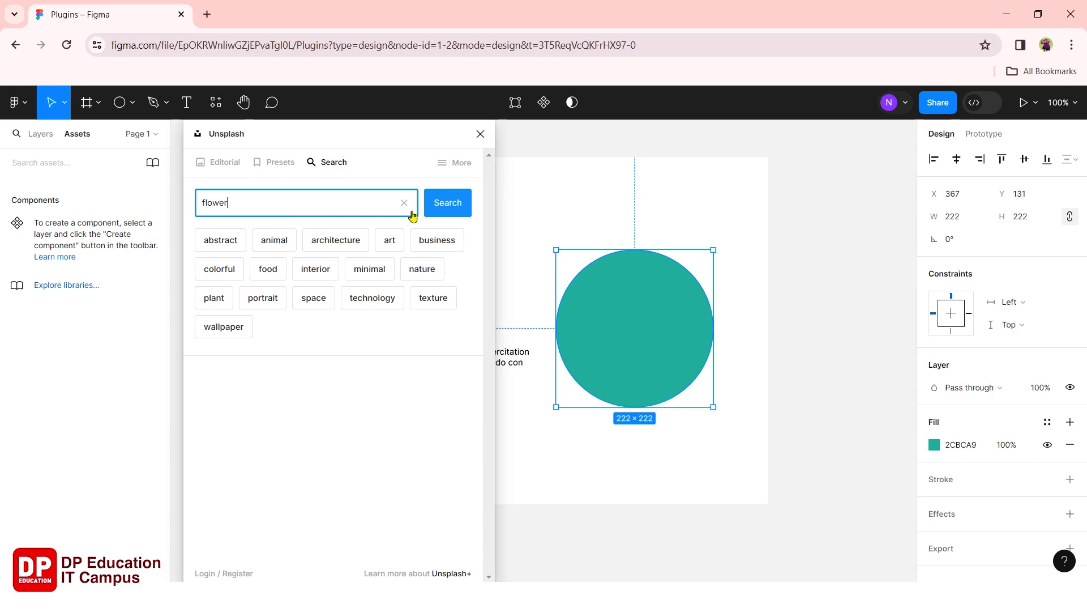
{"action": "left_click", "coordinate": [462, 211]}
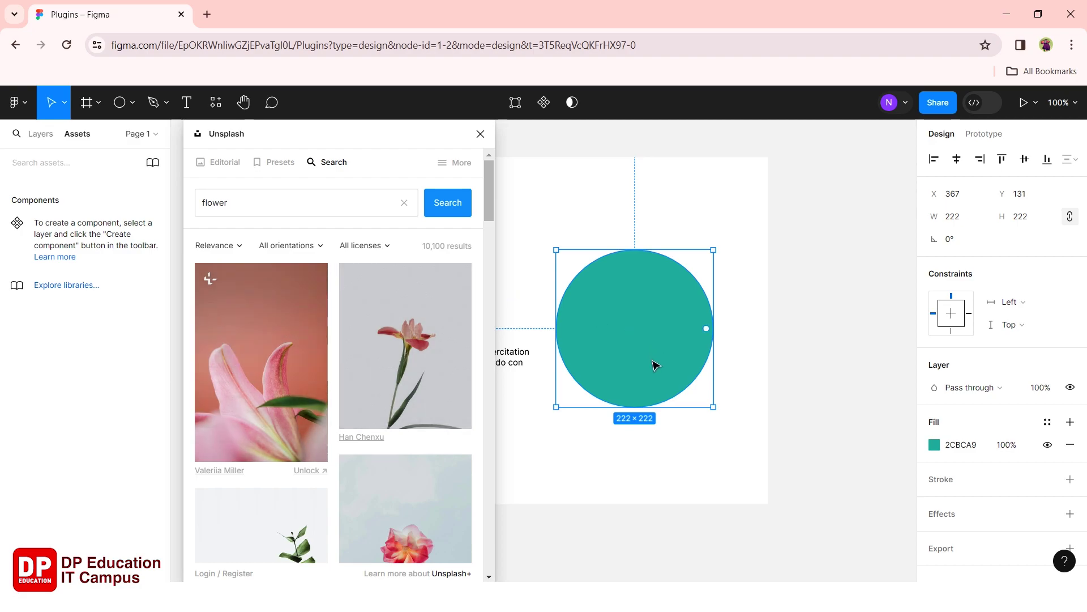
{"action": "left_click", "coordinate": [256, 377]}
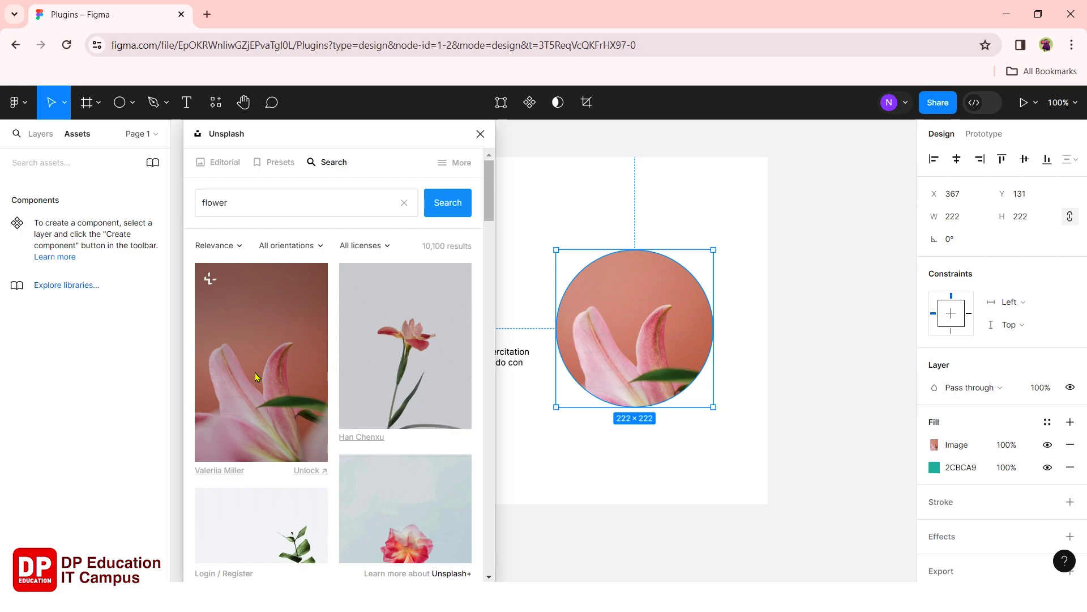
Deselect the circle, insert the pink flower photo onto the canvas, and close Unsplash.
{"action": "left_click", "coordinate": [567, 218]}
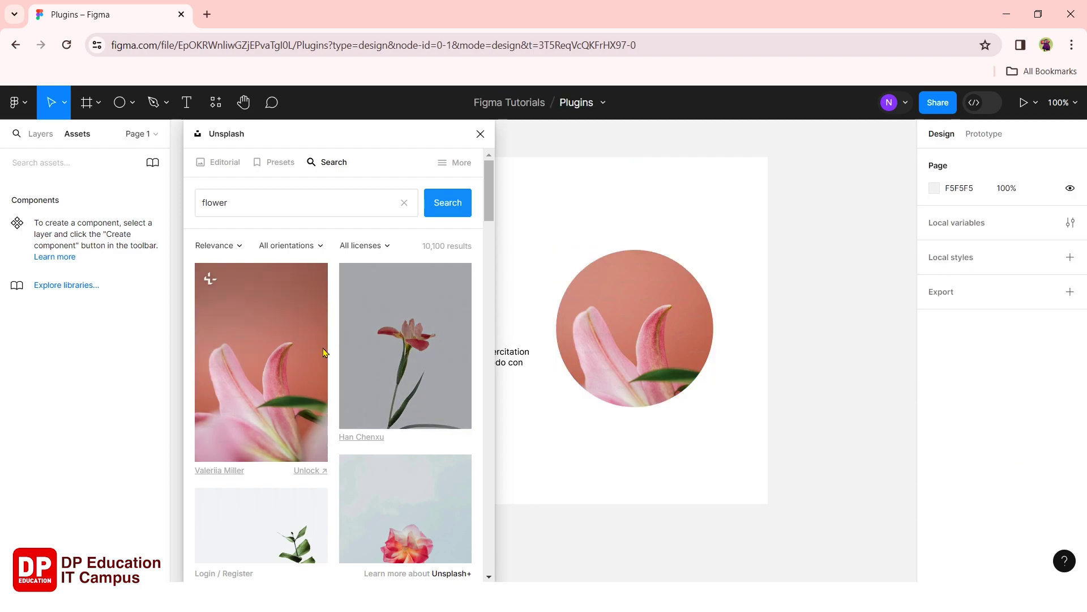
{"action": "scroll", "coordinate": [380, 359], "scroll_direction": "down", "scroll_amount": 2}
{"action": "scroll", "coordinate": [381, 359], "scroll_direction": "down", "scroll_amount": 2}
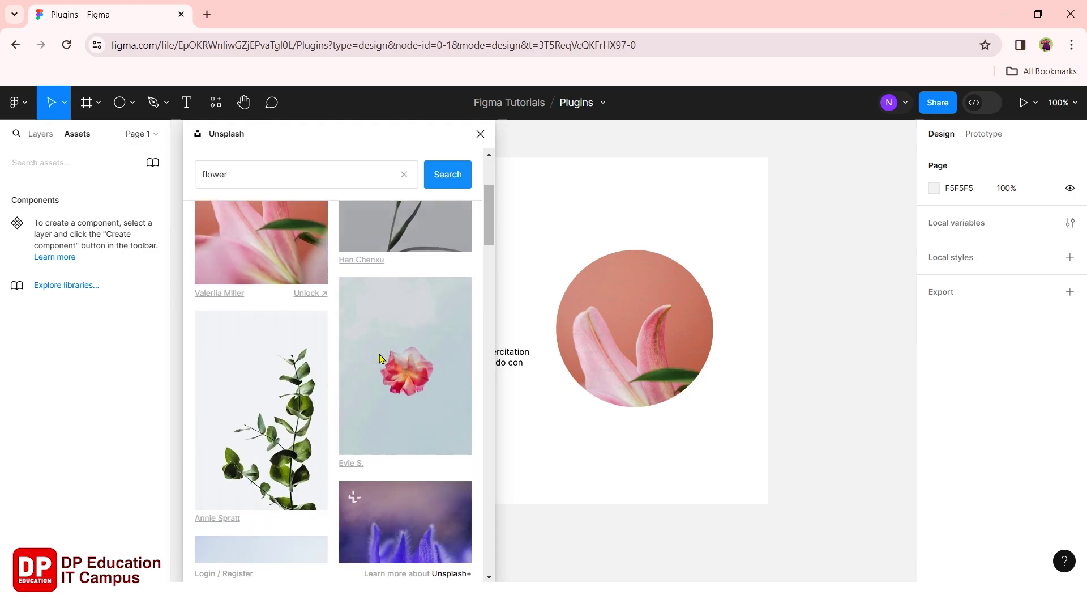
{"action": "left_click", "coordinate": [398, 389]}
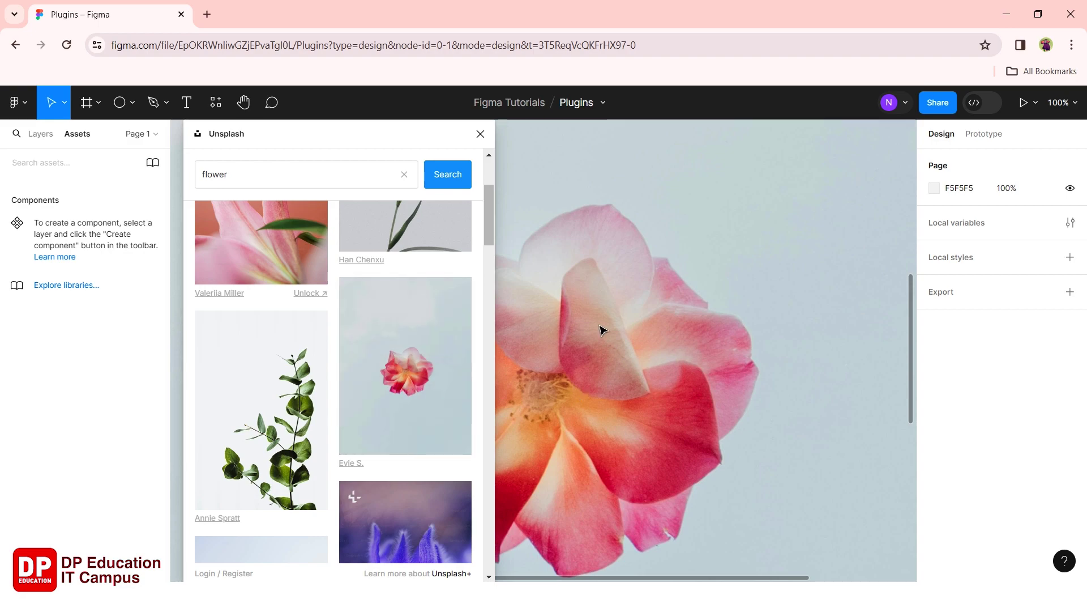
{"action": "left_click", "coordinate": [479, 134]}
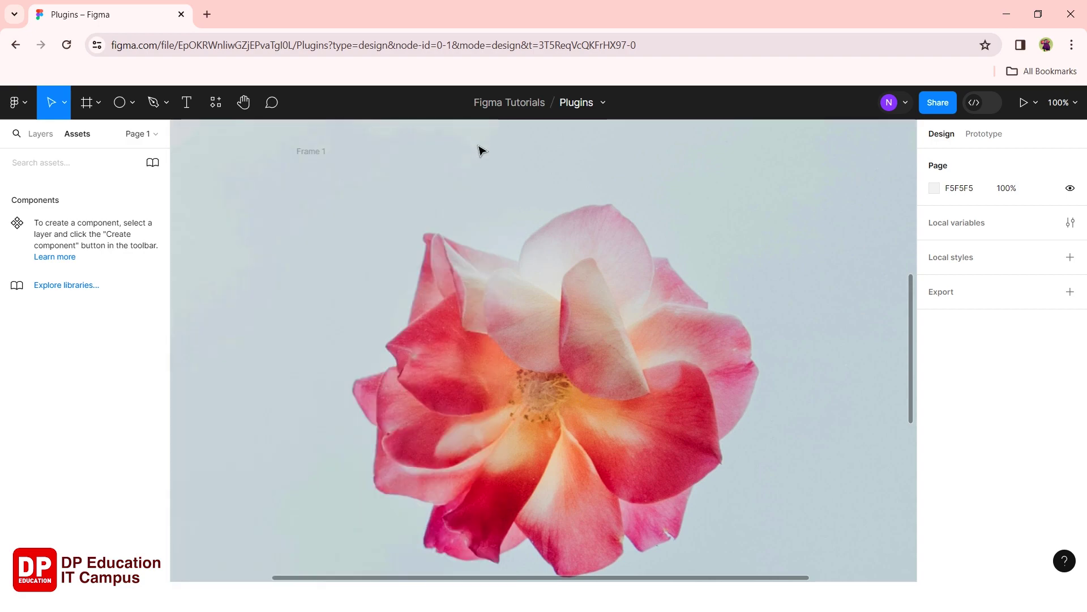
Shrink the inserted flower image to 205×275 beside Frame 1.
{"action": "scroll", "coordinate": [561, 326], "scroll_direction": "down", "scroll_amount": 5}
{"action": "scroll", "coordinate": [564, 328], "scroll_direction": "down", "scroll_amount": 3}
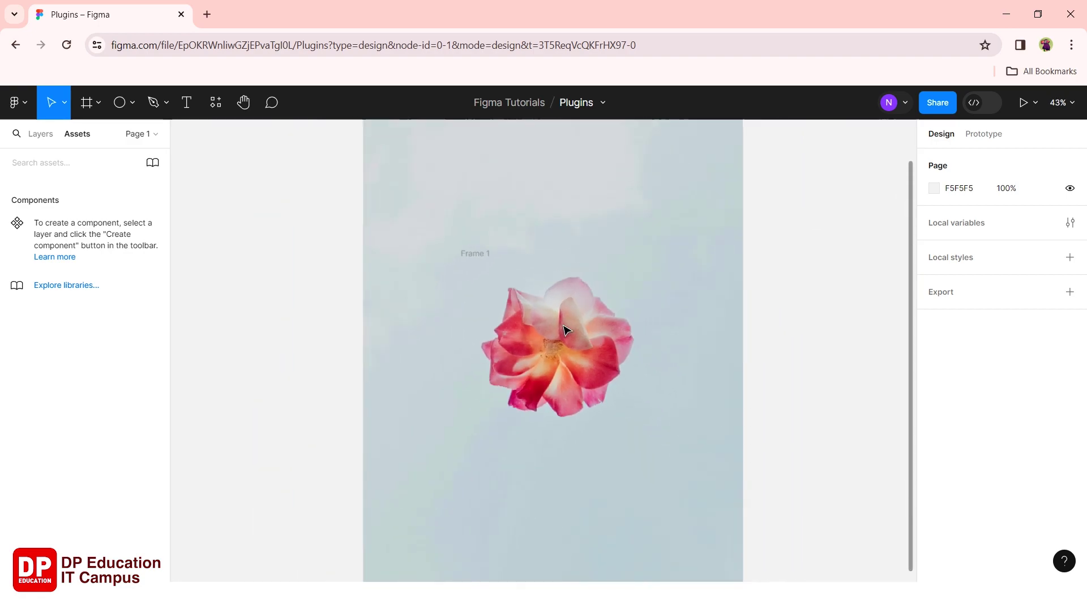
{"action": "scroll", "coordinate": [565, 328], "scroll_direction": "down", "scroll_amount": 3}
{"action": "scroll", "coordinate": [565, 328], "scroll_direction": "down", "scroll_amount": 2}
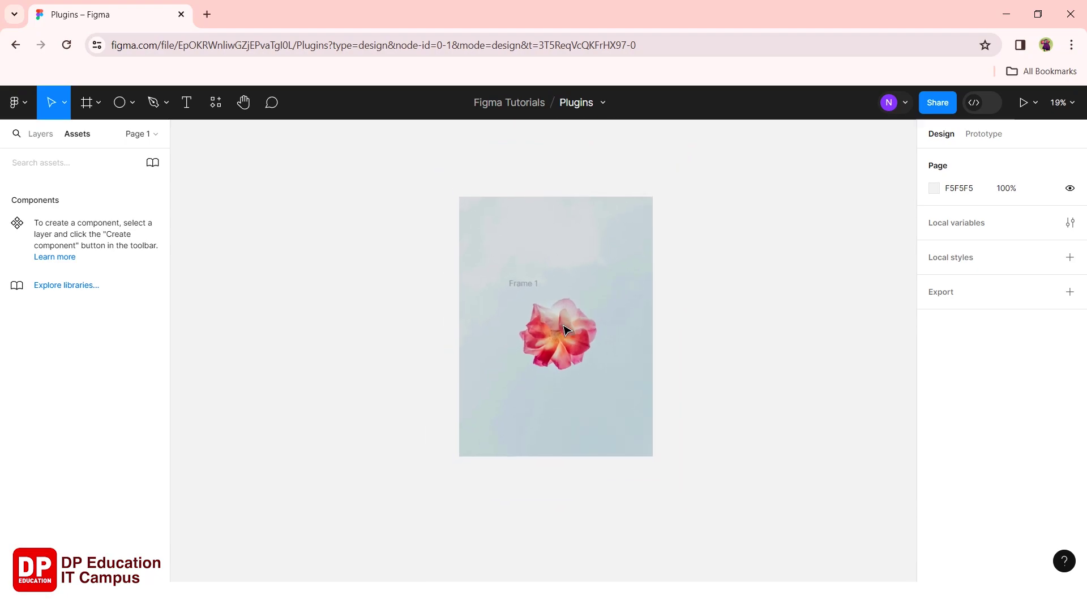
{"action": "left_click", "coordinate": [612, 252]}
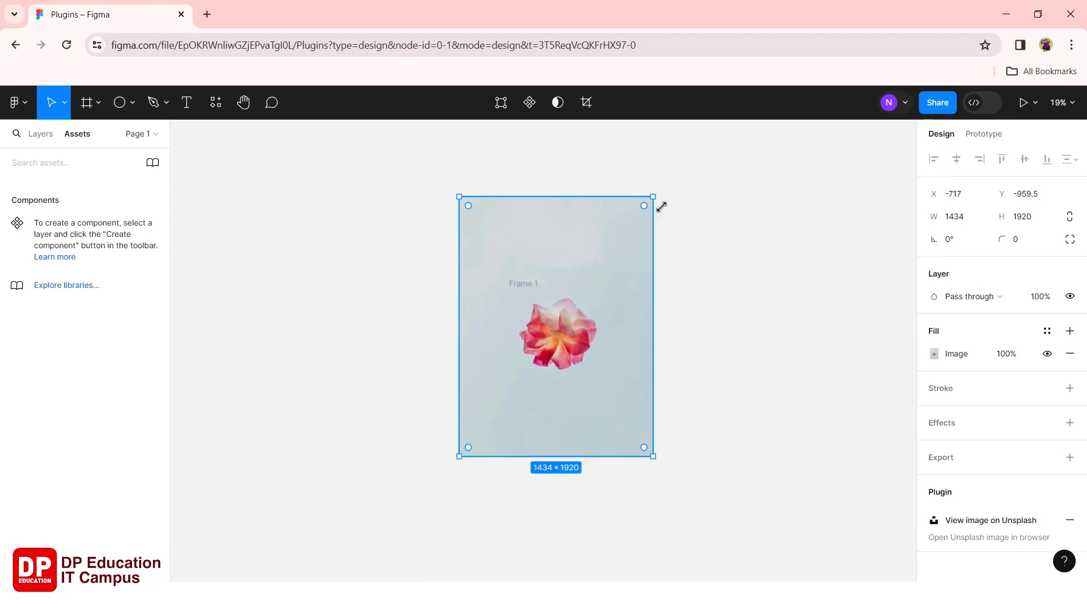
{"action": "mouse_move", "coordinate": [661, 207]}
{"action": "left_mouse_down"}
{"action": "mouse_move", "coordinate": [496, 434]}
{"action": "mouse_move", "coordinate": [661, 330]}
{"action": "left_mouse_up"}
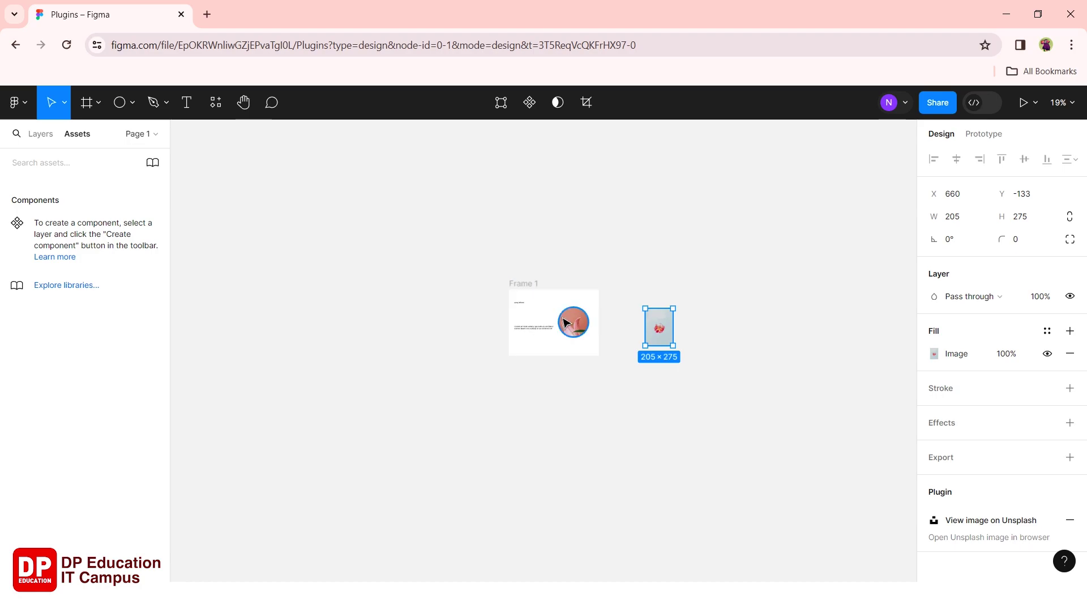
{"action": "scroll", "coordinate": [563, 323], "scroll_direction": "up", "scroll_amount": 5, "text": "ctrl"}
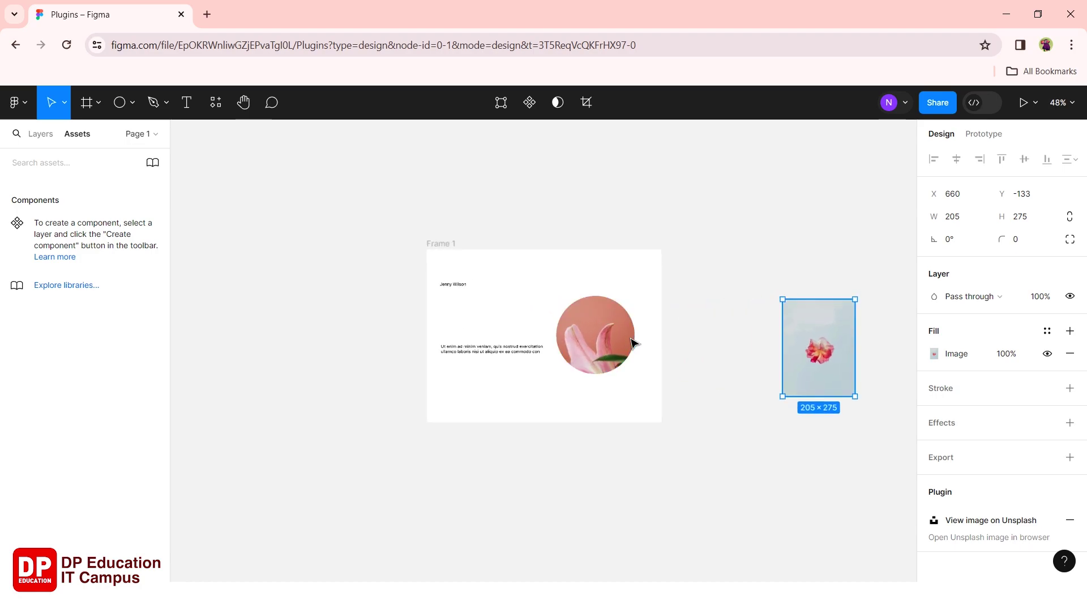
{"action": "scroll", "coordinate": [632, 342], "scroll_direction": "up", "scroll_amount": 2, "text": "ctrl"}
{"action": "scroll", "coordinate": [633, 343], "scroll_direction": "up", "scroll_amount": 2, "text": "ctrl"}
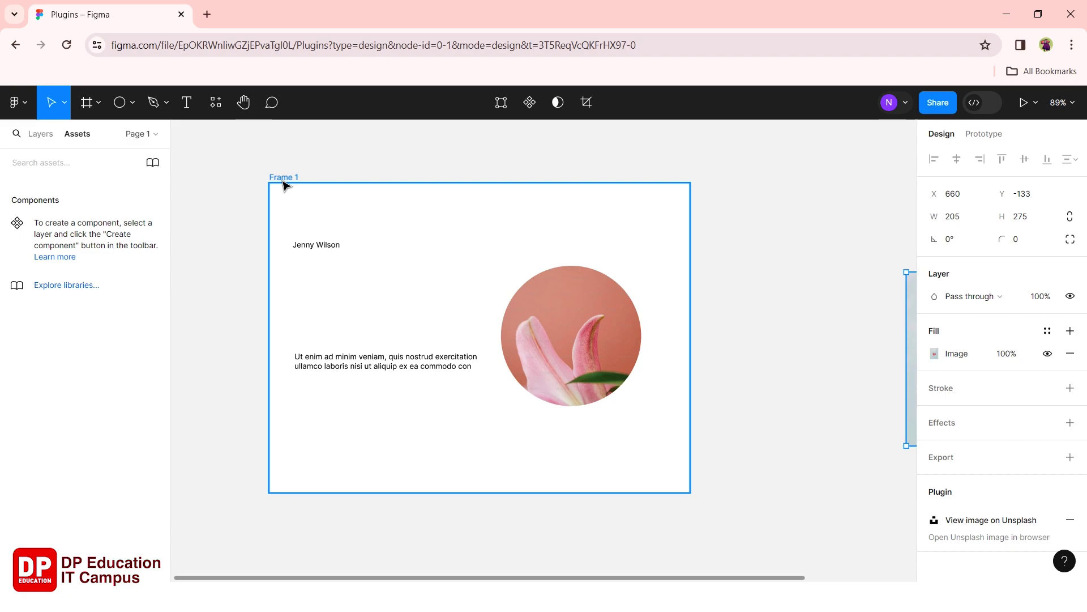
{"action": "left_click", "coordinate": [215, 105]}
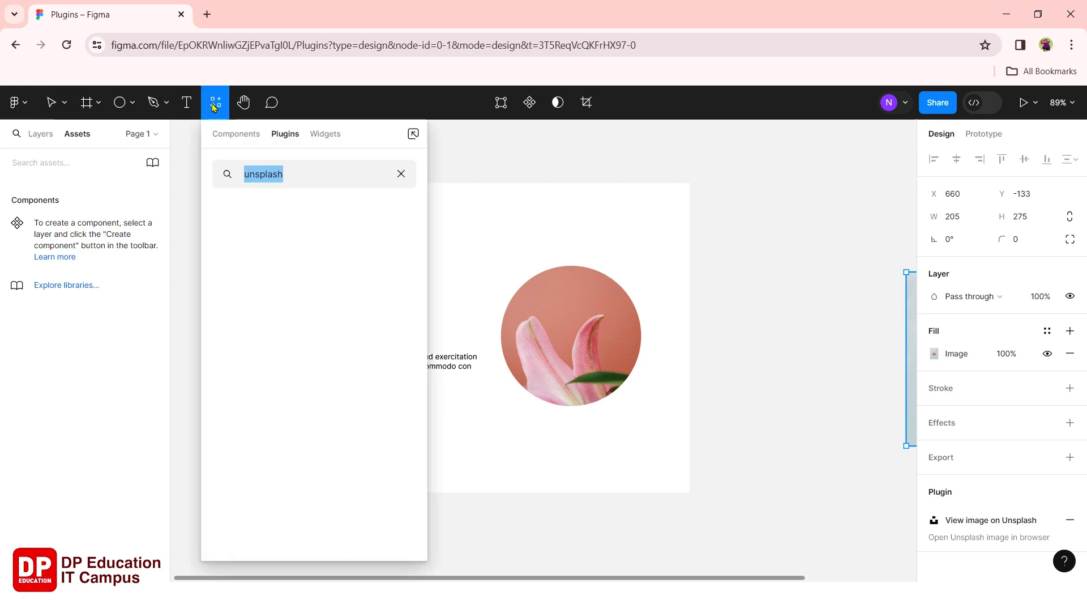
{"action": "type", "text": "h"}
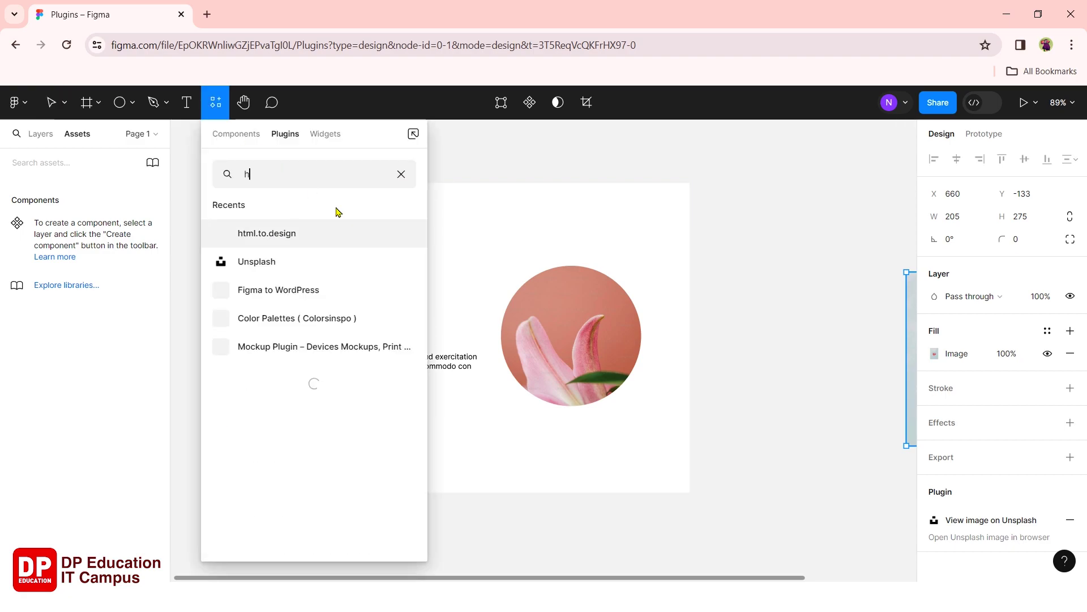
{"action": "type", "text": "tml to desi"}
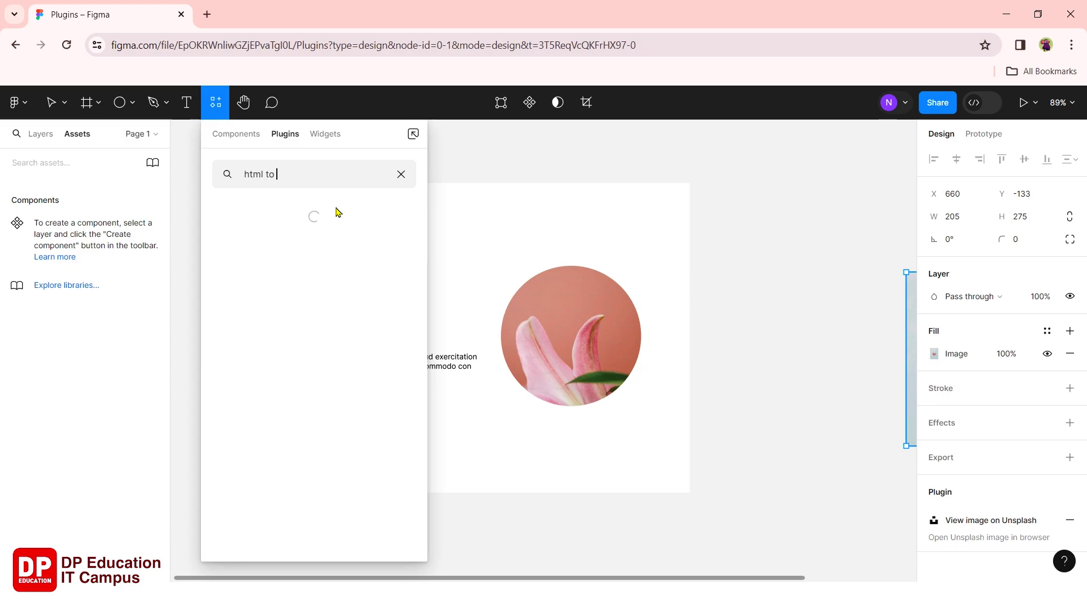
{"action": "type", "text": "gn"}
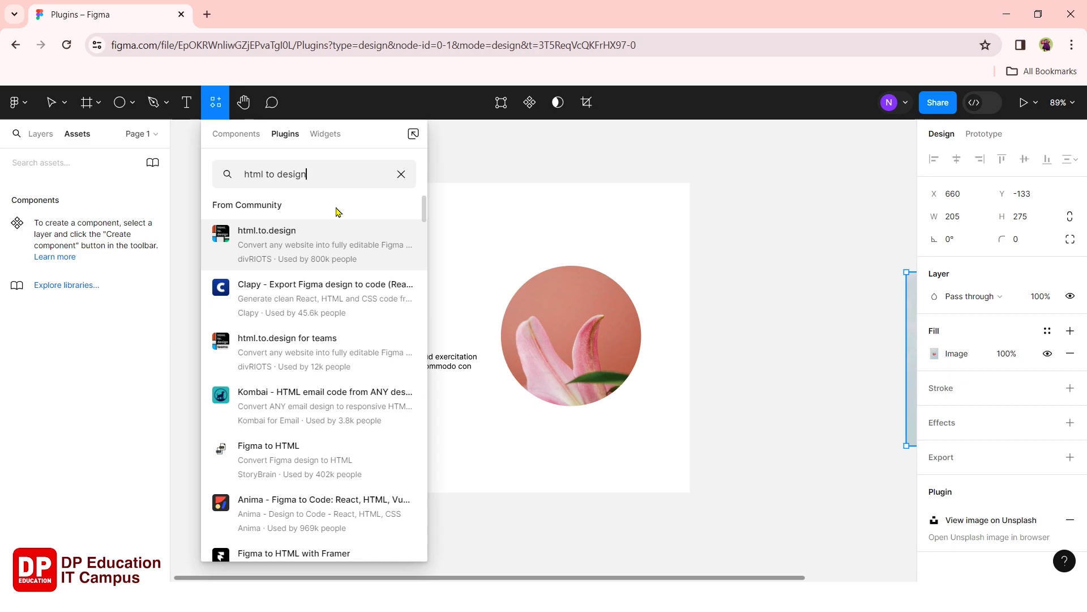
{"action": "mouse_move", "coordinate": [314, 244]}
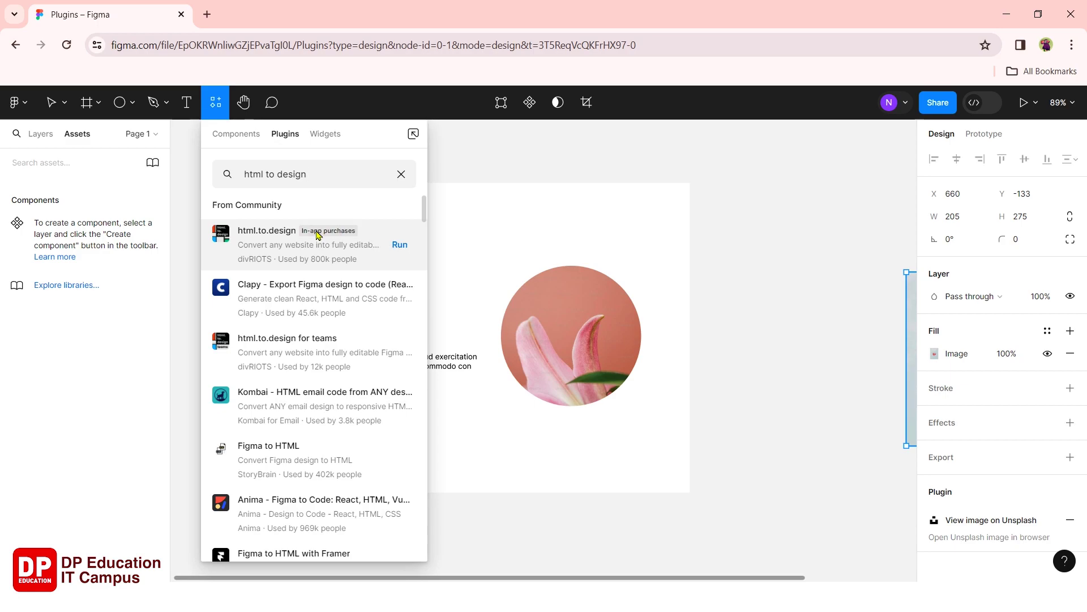
{"action": "left_click", "coordinate": [284, 251]}
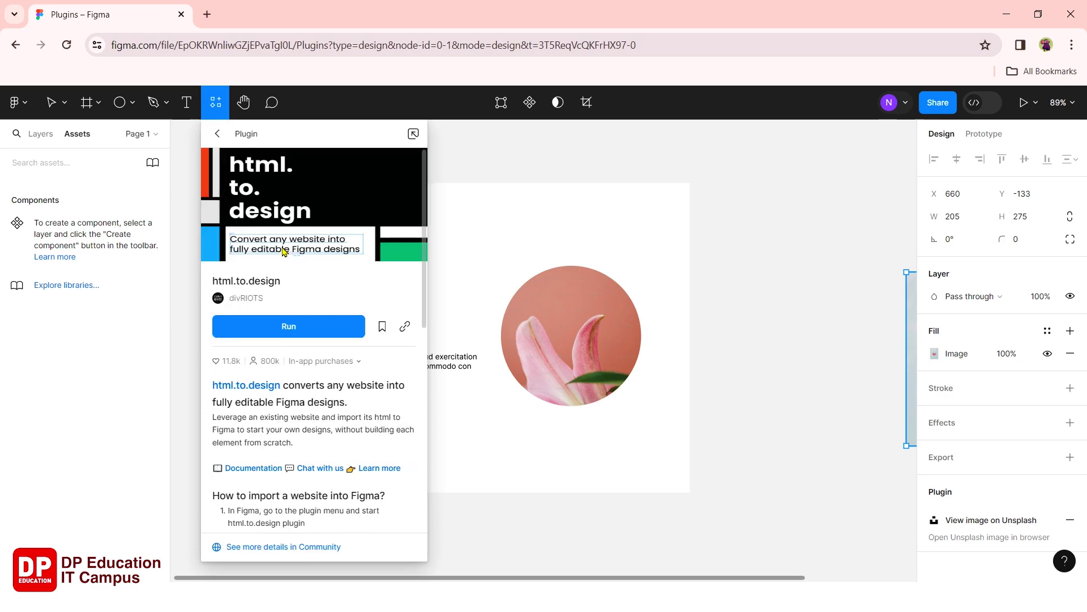
{"action": "left_click", "coordinate": [289, 327]}
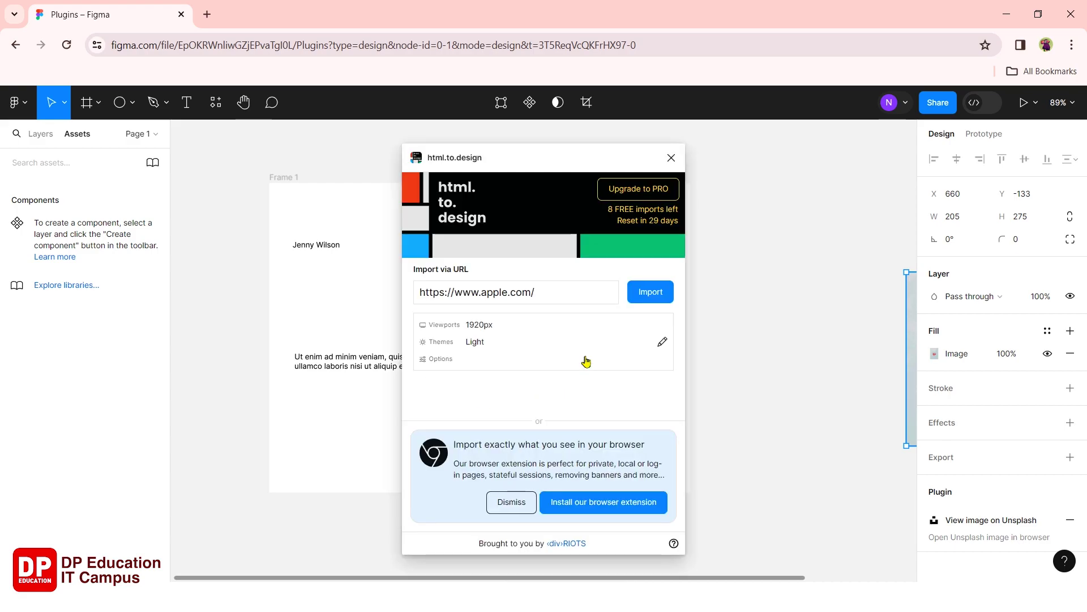
{"action": "left_click", "coordinate": [552, 300]}
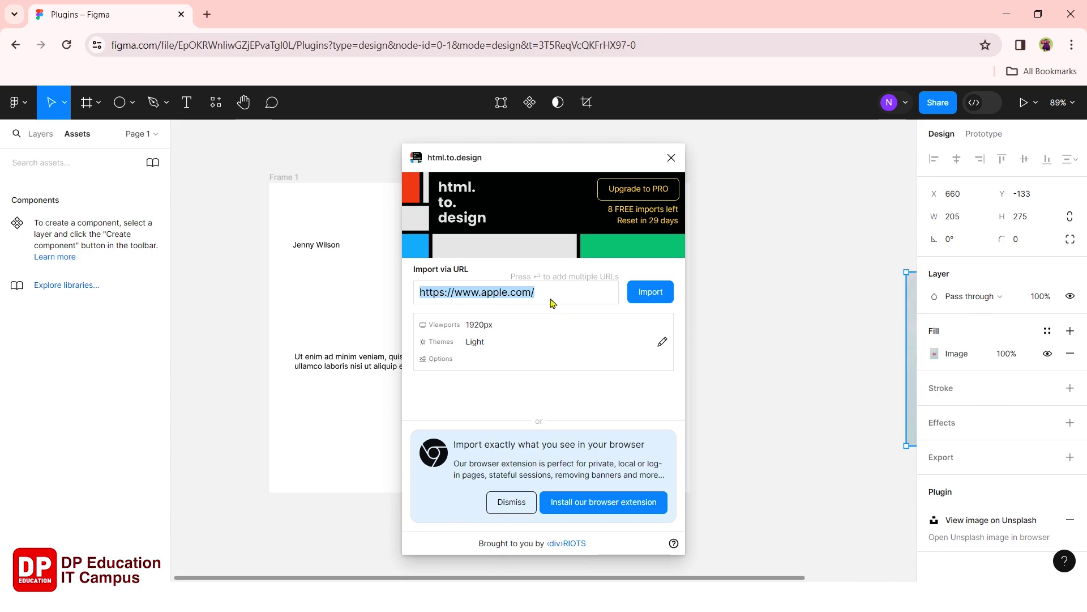
{"action": "left_click", "coordinate": [552, 302]}
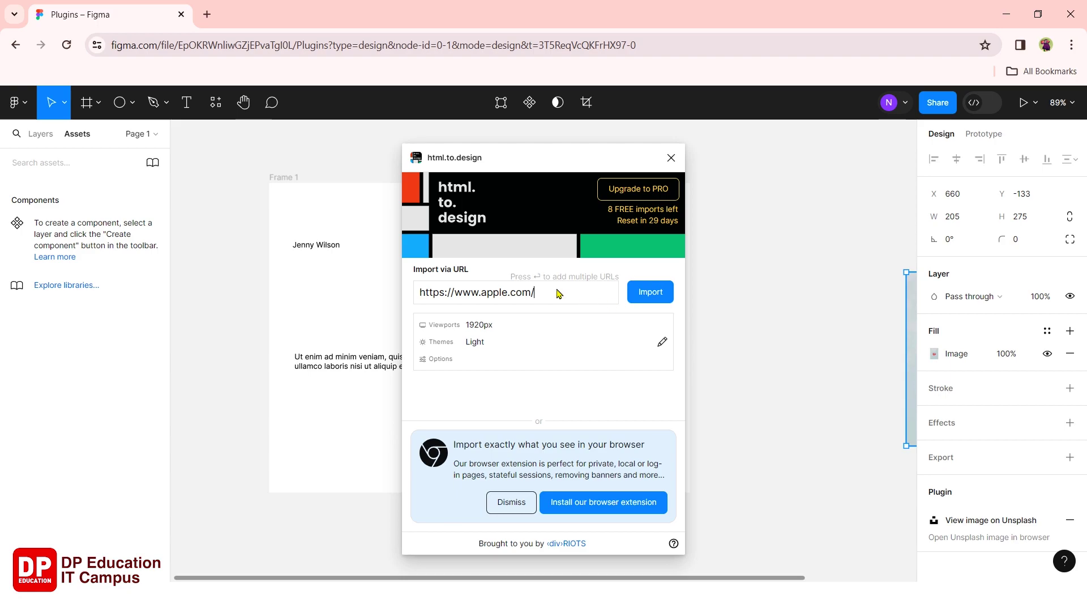
{"action": "left_click", "coordinate": [646, 294]}
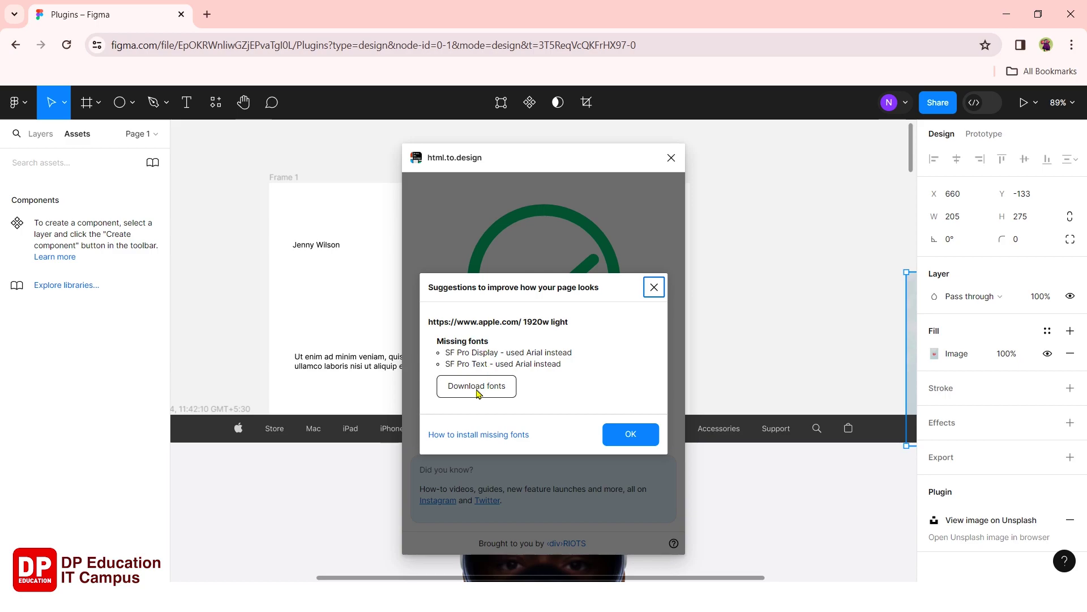
Dismiss the missing-fonts suggestions, close html.to.design, and move the flower image above Frame 1.
{"action": "left_click", "coordinate": [652, 289]}
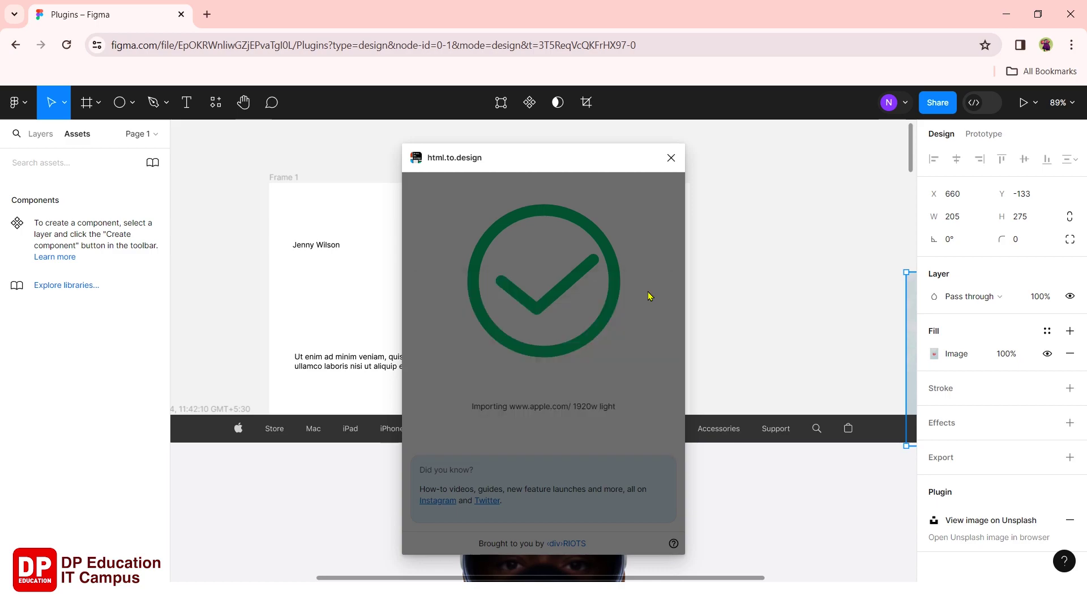
{"action": "left_click", "coordinate": [671, 157]}
{"action": "scroll", "coordinate": [649, 257], "scroll_direction": "down", "scroll_amount": 5}
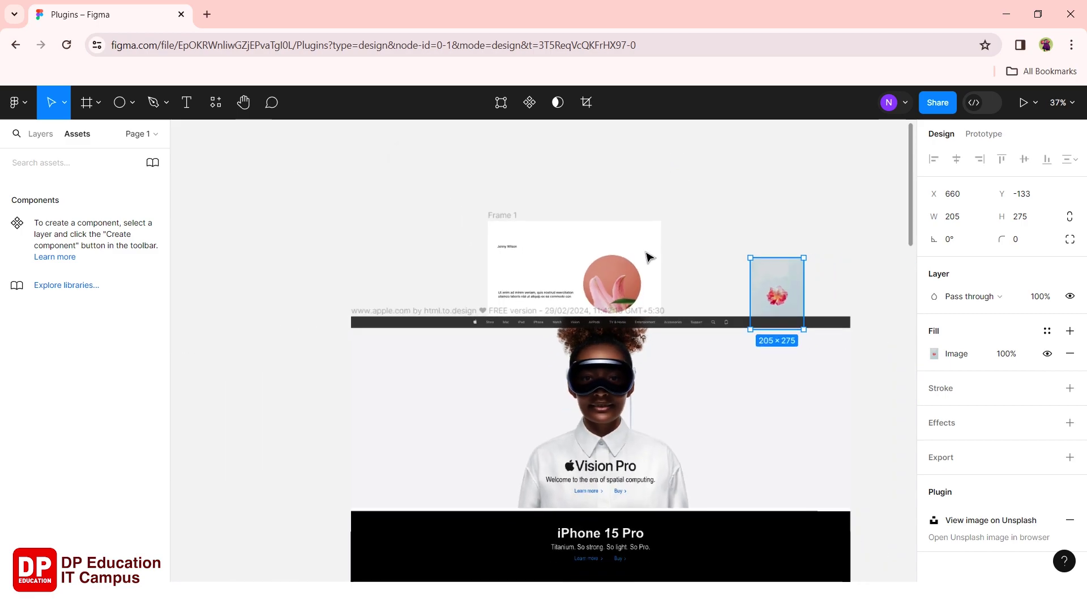
{"action": "scroll", "coordinate": [649, 257], "scroll_direction": "down", "scroll_amount": 2}
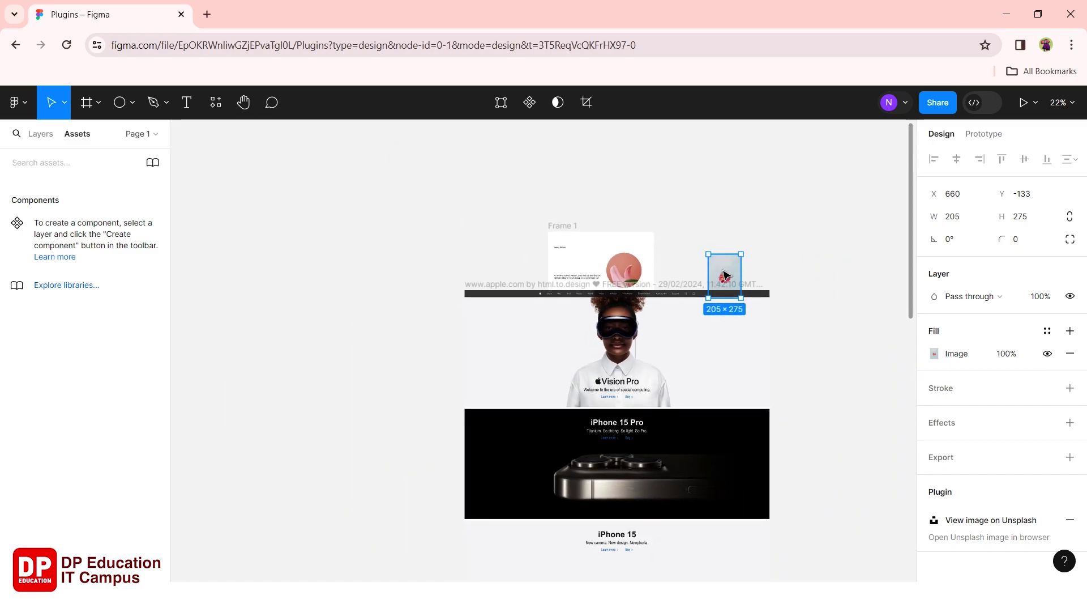
{"action": "left_click_drag", "start_coordinate": [724, 275], "coordinate": [725, 208]}
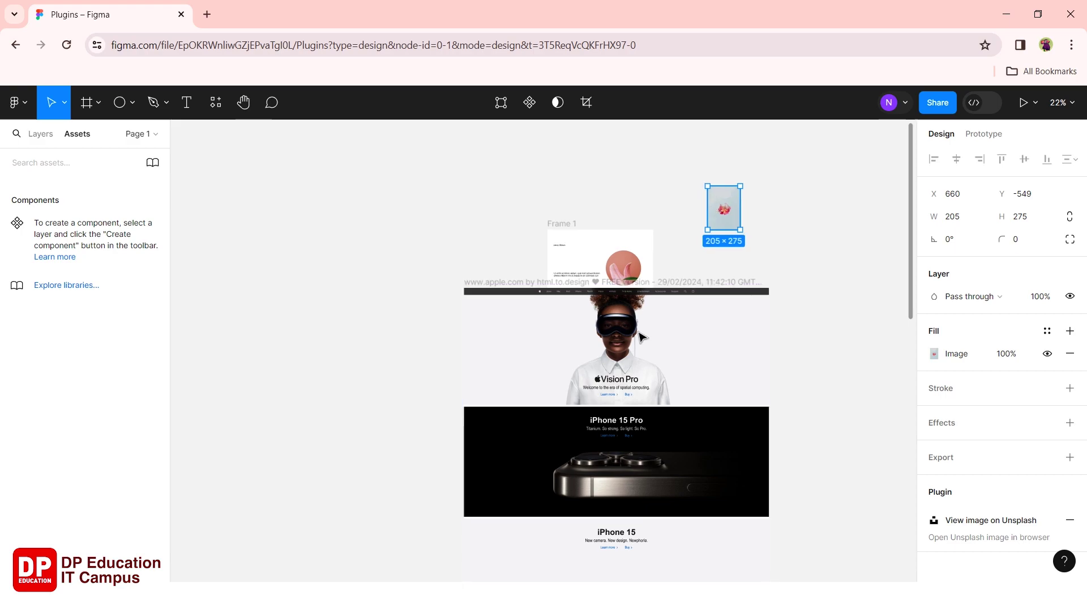
Zoom in and select the imported page's iPhone 15 section frame.
{"action": "scroll", "coordinate": [643, 337], "scroll_direction": "down", "scroll_amount": 3}
{"action": "scroll", "coordinate": [643, 336], "scroll_direction": "down", "scroll_amount": 2}
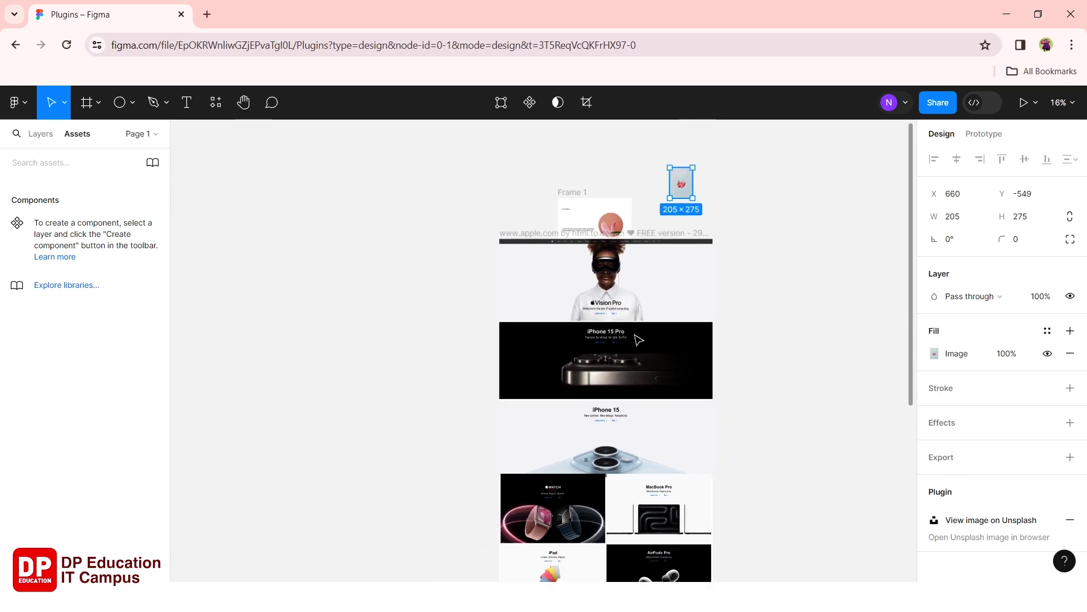
{"action": "scroll", "coordinate": [623, 371], "scroll_direction": "down", "scroll_amount": 2}
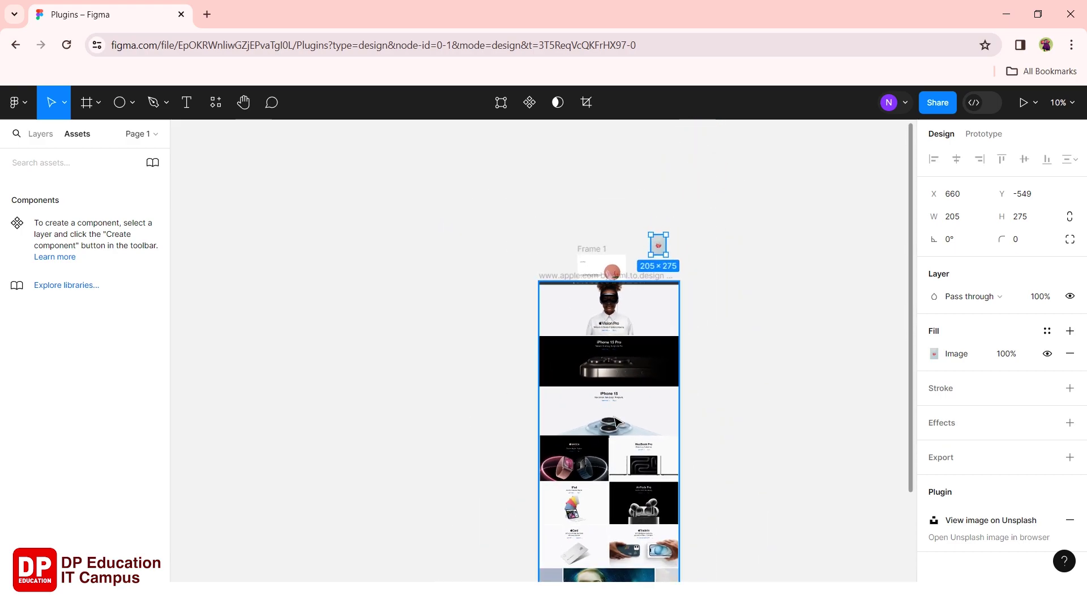
{"action": "scroll", "coordinate": [631, 412], "scroll_direction": "down", "scroll_amount": 2}
{"action": "scroll", "coordinate": [630, 412], "scroll_direction": "down", "scroll_amount": 1}
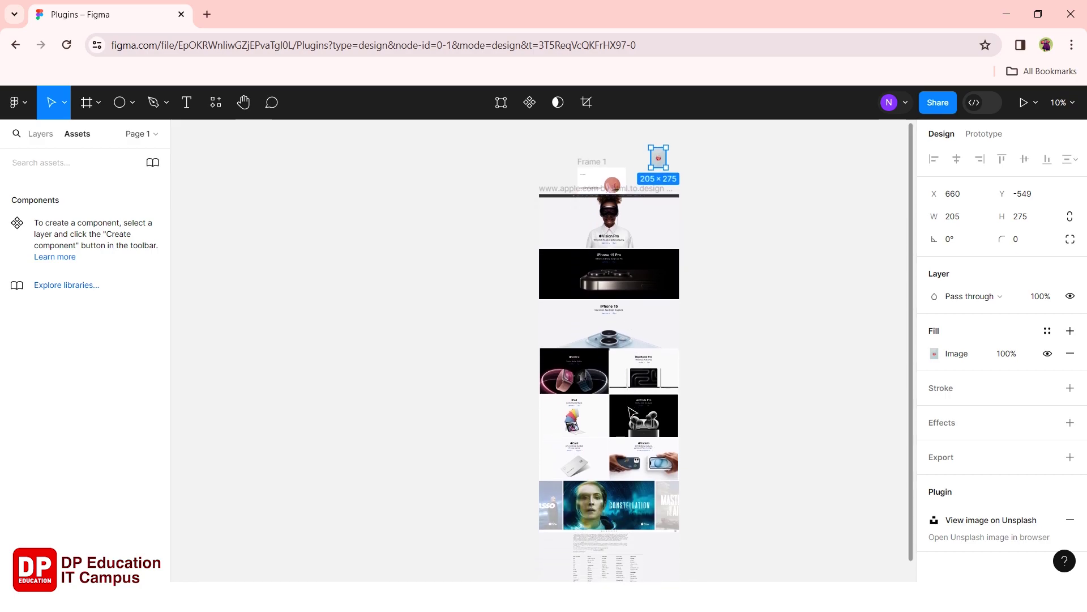
{"action": "scroll", "coordinate": [631, 412], "scroll_direction": "up", "scroll_amount": 2}
{"action": "scroll", "coordinate": [630, 412], "scroll_direction": "up", "scroll_amount": 1}
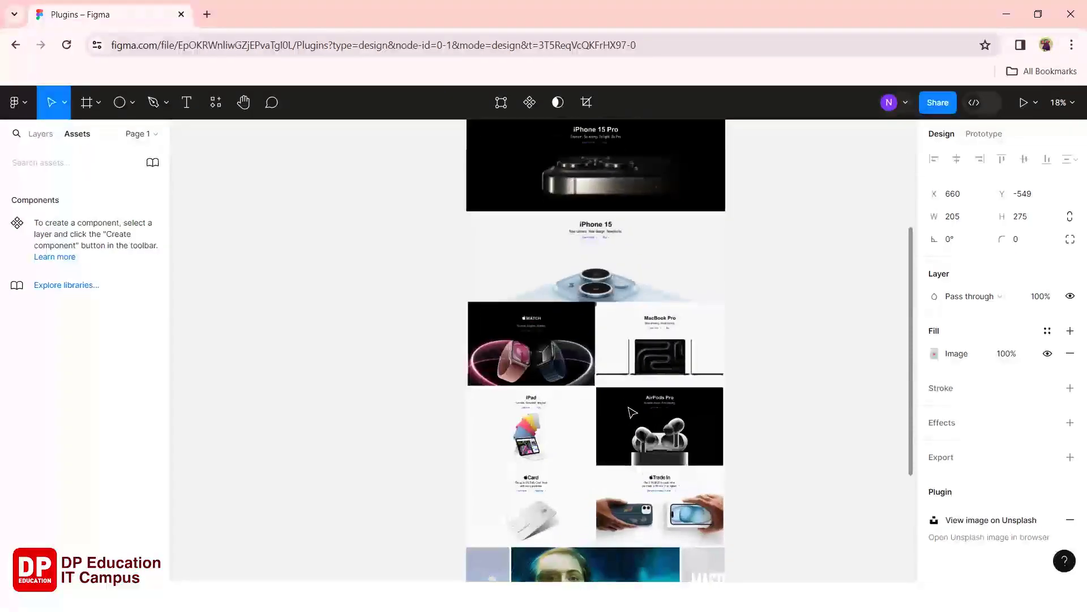
{"action": "scroll", "coordinate": [631, 412], "scroll_direction": "up", "scroll_amount": 2}
{"action": "scroll", "coordinate": [649, 257], "scroll_direction": "up", "scroll_amount": 3}
{"action": "scroll", "coordinate": [648, 256], "scroll_direction": "up", "scroll_amount": 1}
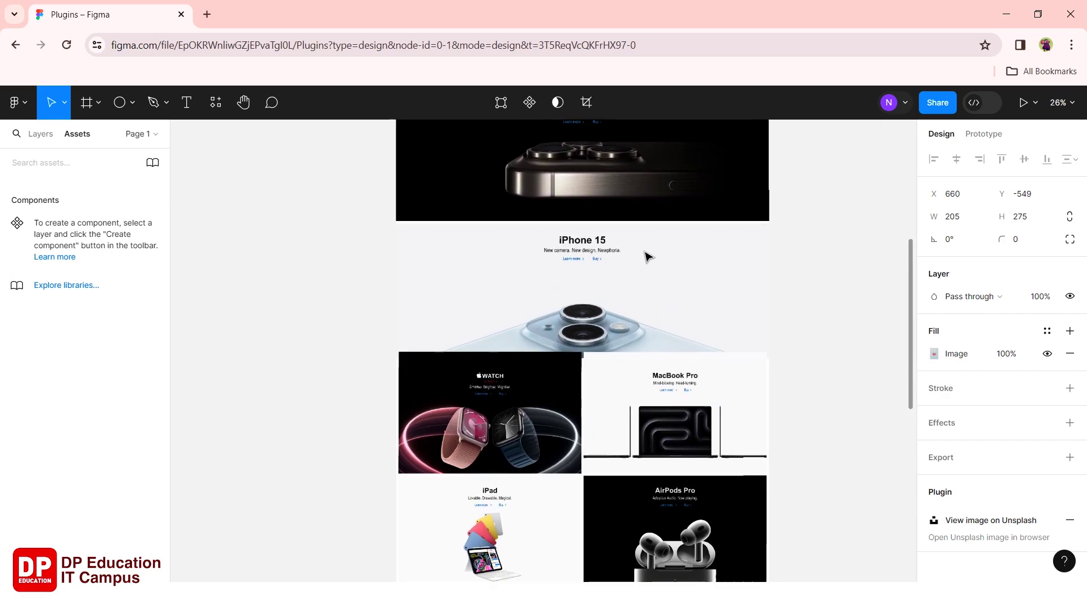
{"action": "scroll", "coordinate": [648, 256], "scroll_direction": "up", "scroll_amount": 2}
{"action": "scroll", "coordinate": [649, 256], "scroll_direction": "up", "scroll_amount": 2}
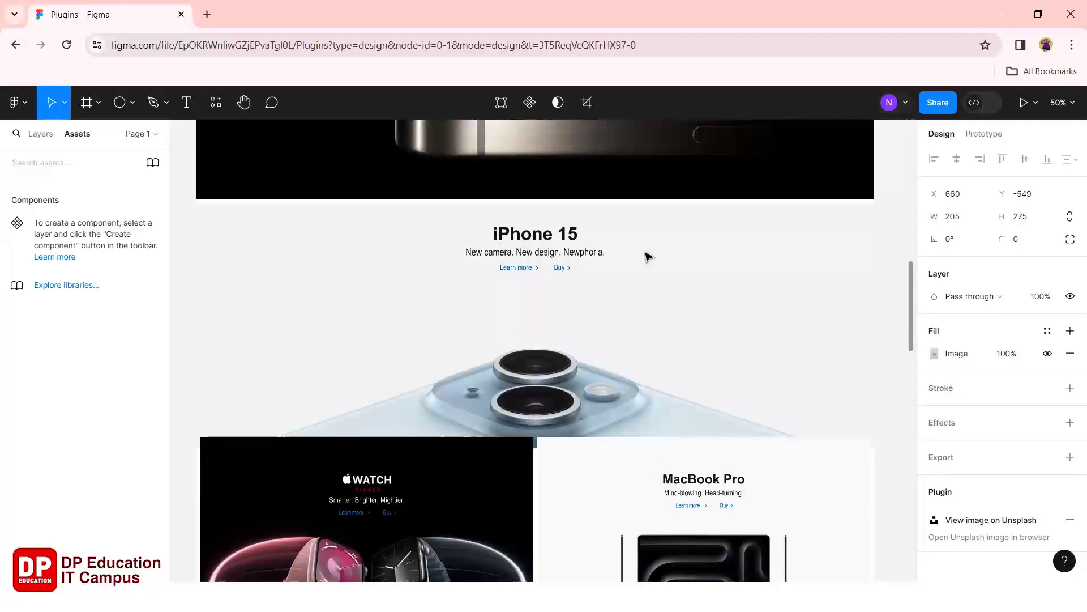
{"action": "left_click", "coordinate": [560, 237]}
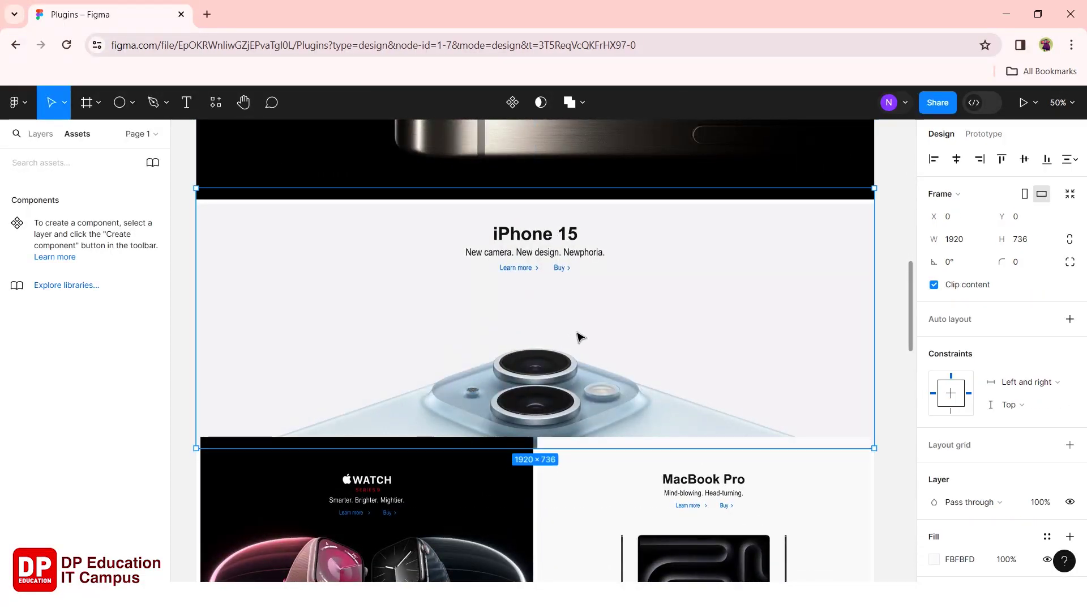
Edit the imported 'iPhone 15' heading text to read 'iPhone 16', then deselect it.
{"action": "left_click", "coordinate": [542, 255]}
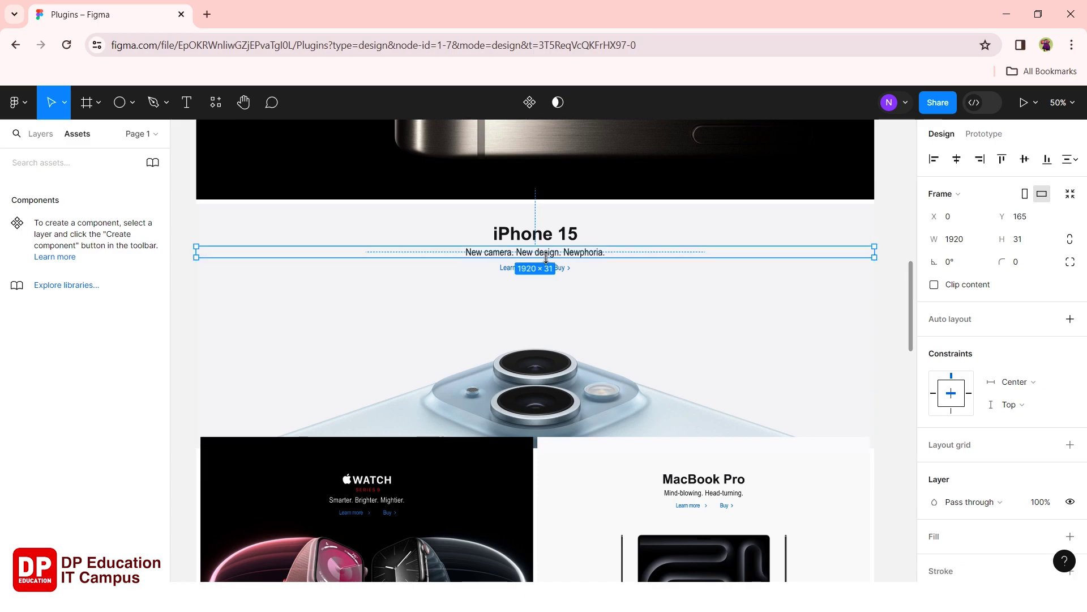
{"action": "double_click", "coordinate": [533, 242]}
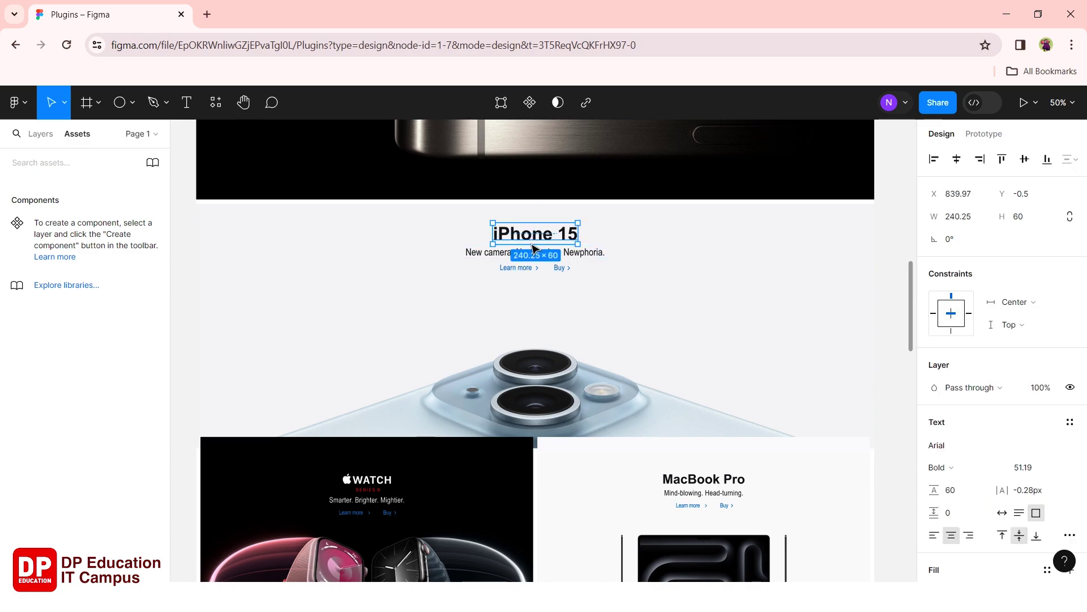
{"action": "double_click", "coordinate": [531, 244]}
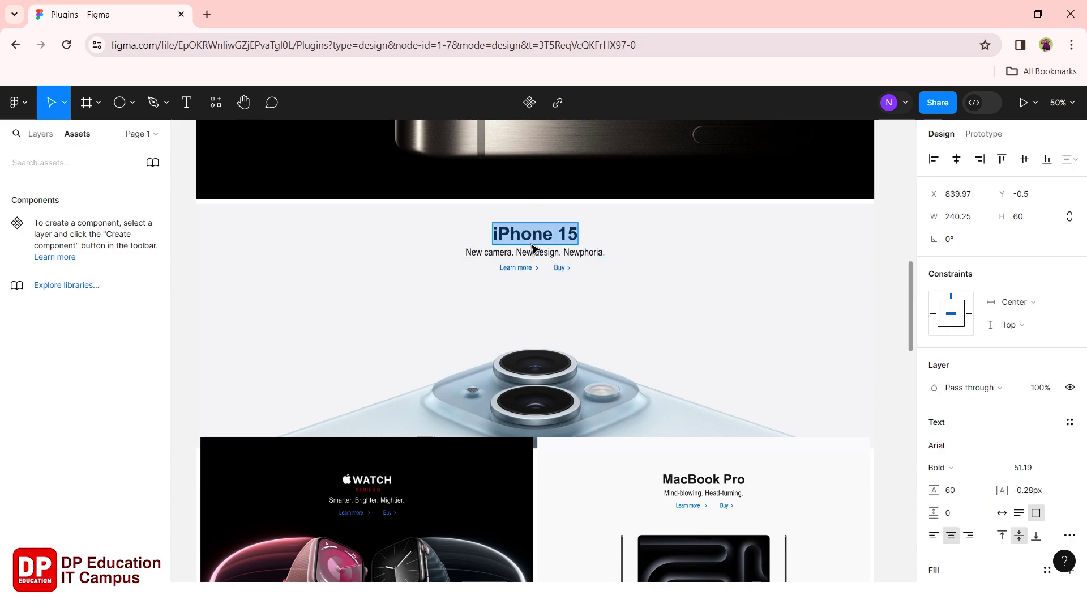
{"action": "left_click", "coordinate": [572, 242]}
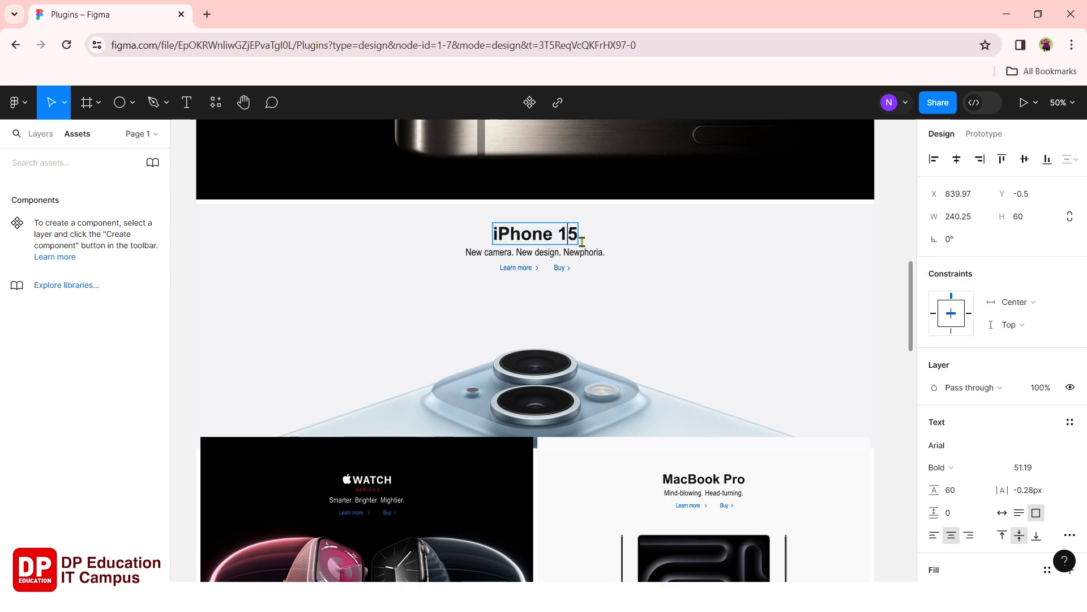
{"action": "key", "text": "BackSpace"}
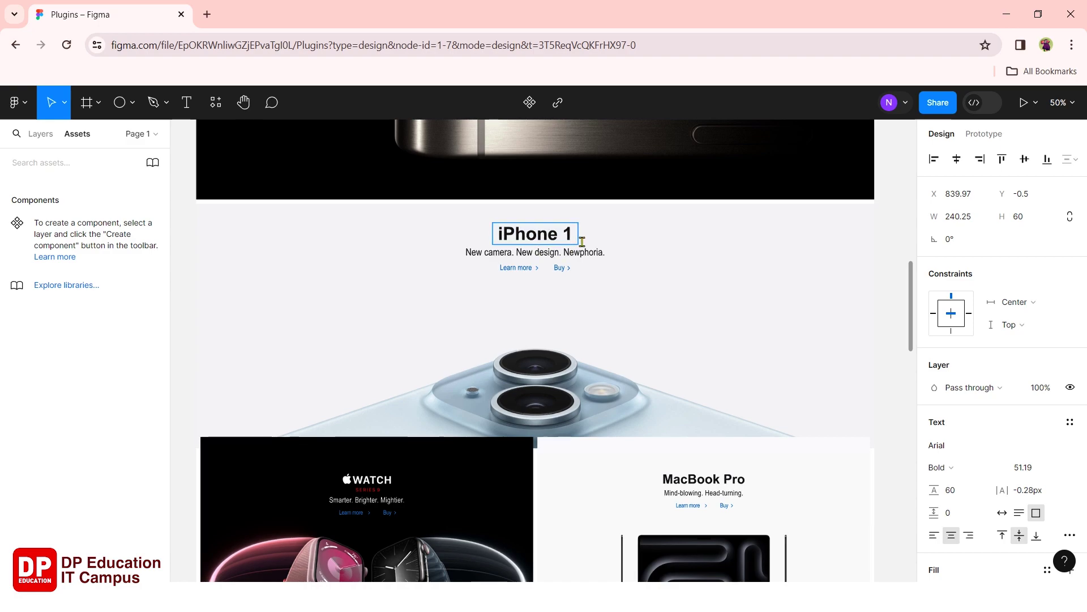
{"action": "type", "text": "6"}
{"action": "key", "text": "Escape"}
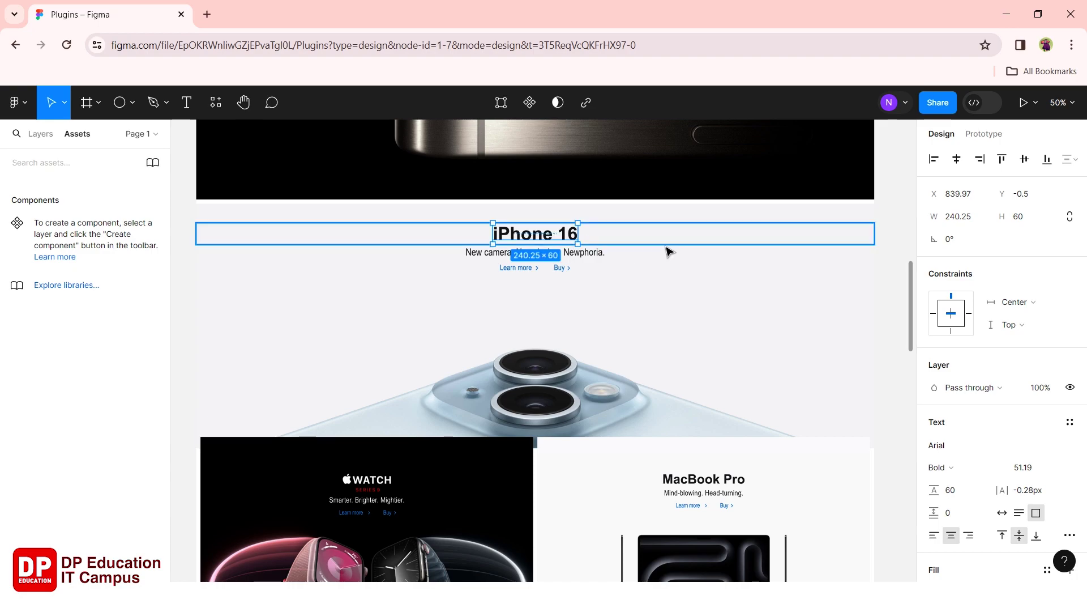
{"action": "left_click", "coordinate": [899, 251]}
{"action": "scroll", "coordinate": [899, 251], "scroll_direction": "down", "scroll_amount": 5}
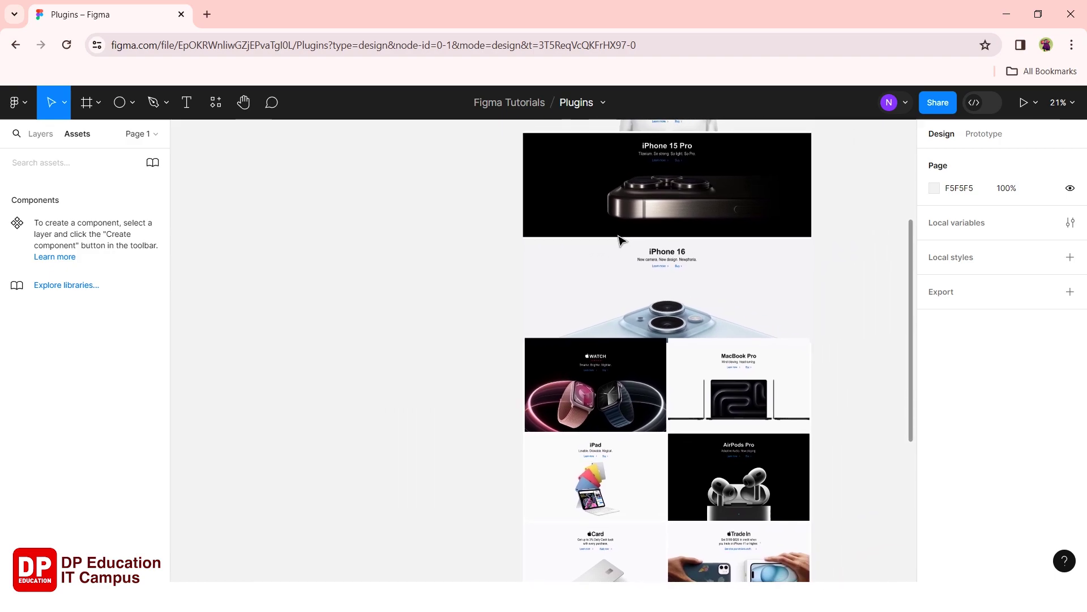
Zoom out and drag the apple.com page frame further left on the canvas, then deselect it.
{"action": "scroll", "coordinate": [621, 241], "scroll_direction": "down", "scroll_amount": 3}
{"action": "scroll", "coordinate": [621, 241], "scroll_direction": "down", "scroll_amount": 1}
{"action": "scroll", "coordinate": [480, 221], "scroll_direction": "up", "scroll_amount": 2}
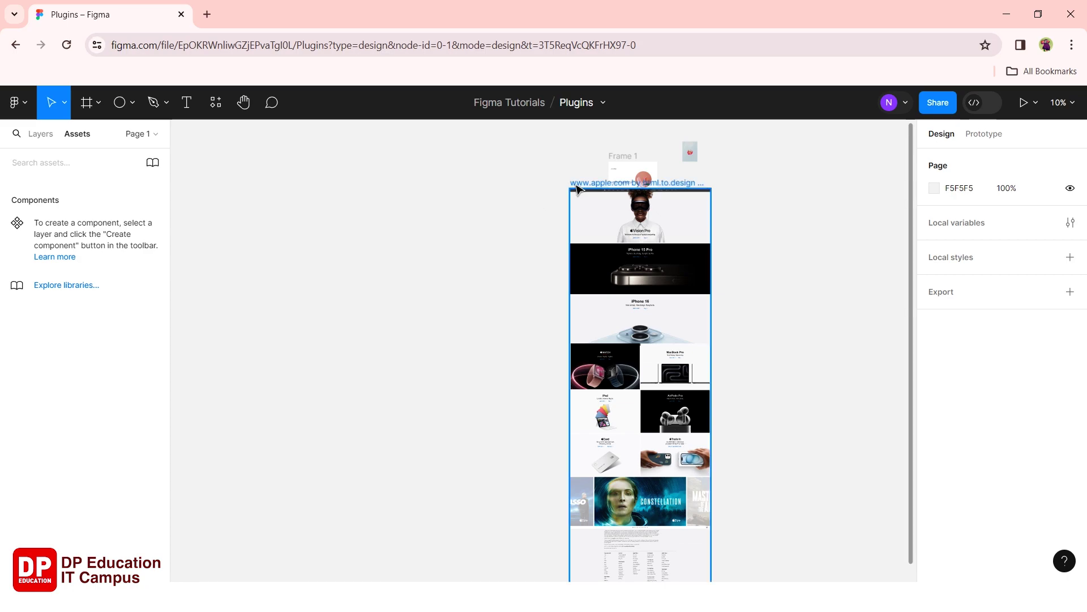
{"action": "left_click_drag", "start_coordinate": [580, 188], "coordinate": [310, 166]}
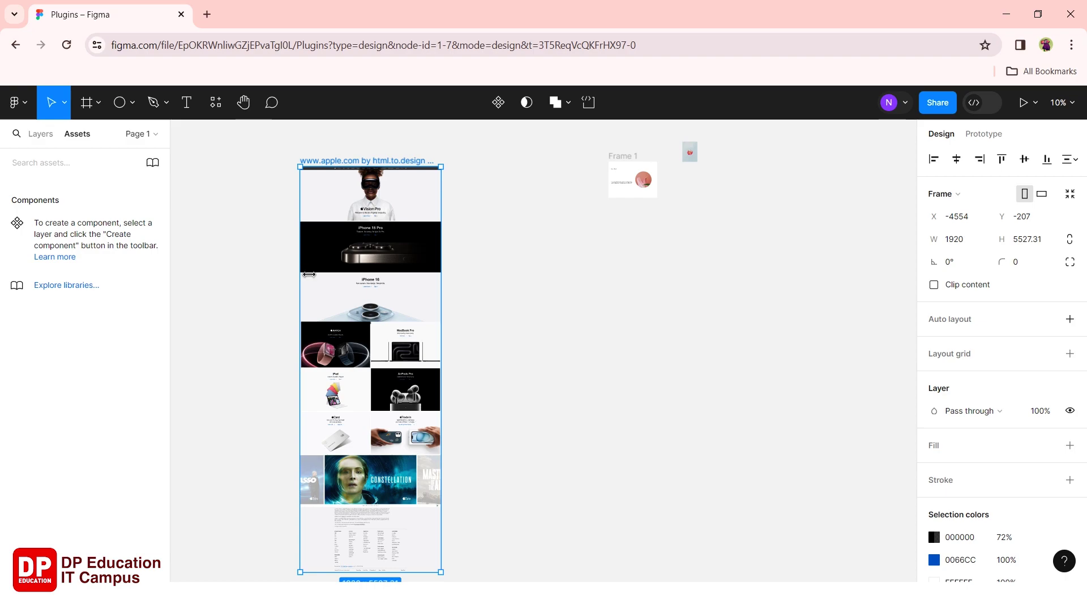
{"action": "left_click", "coordinate": [252, 233]}
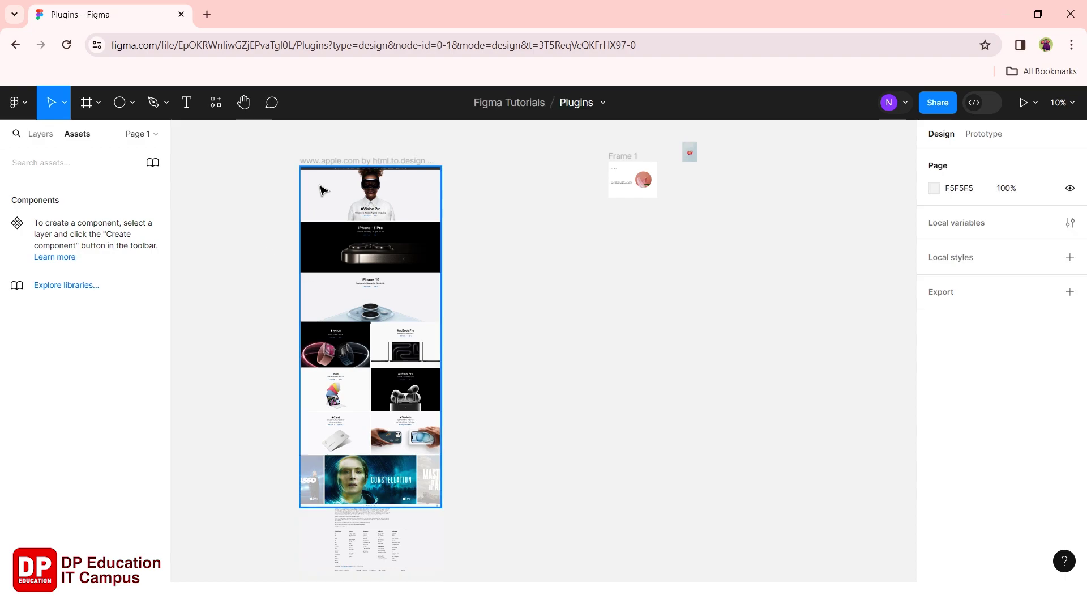
{"action": "left_click", "coordinate": [329, 166]}
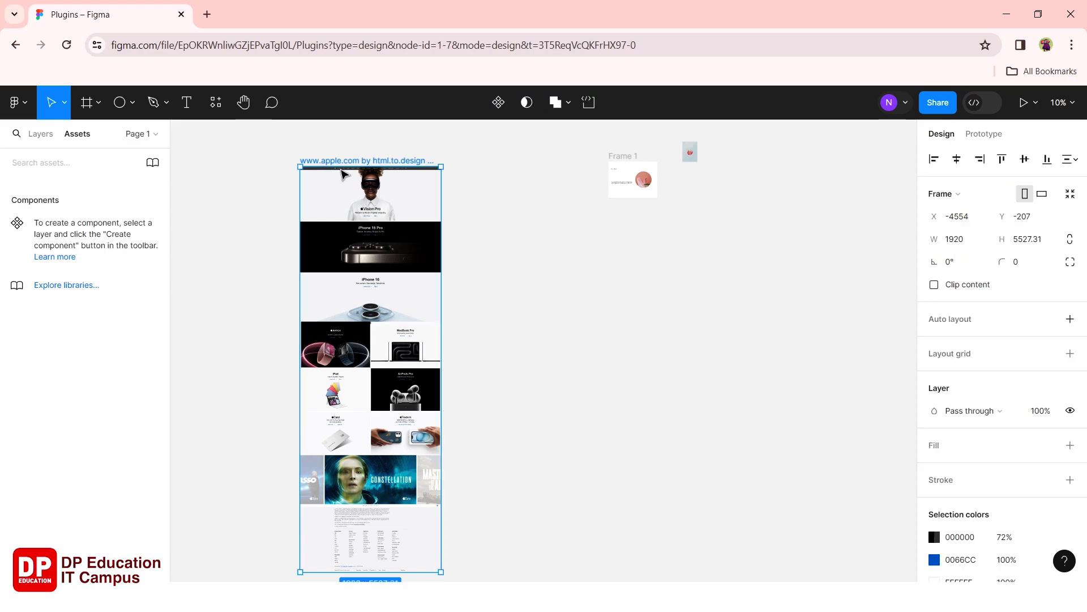
{"action": "left_click", "coordinate": [528, 277]}
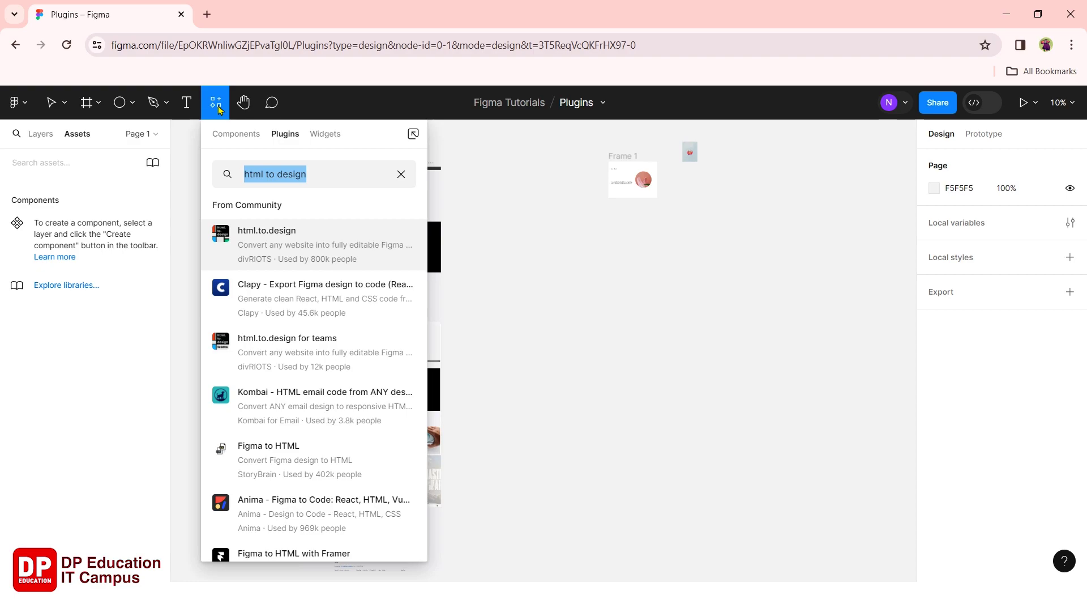
Search plugins for 'mo', run Mockup Plugin, and browse to its Latest Free Mockups.
{"action": "type", "text": "m"}
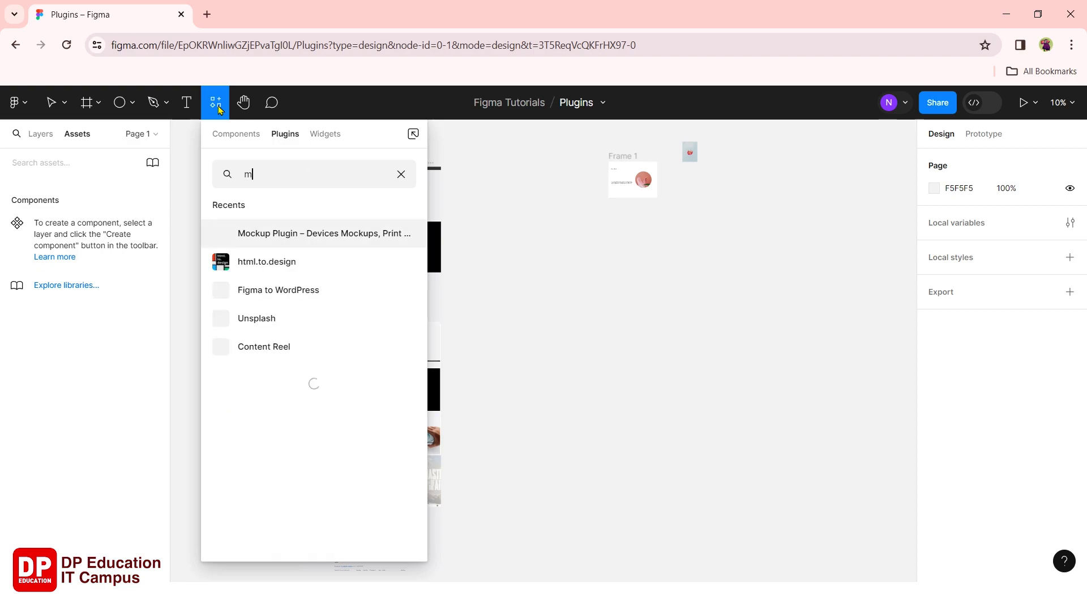
{"action": "type", "text": "ockup"}
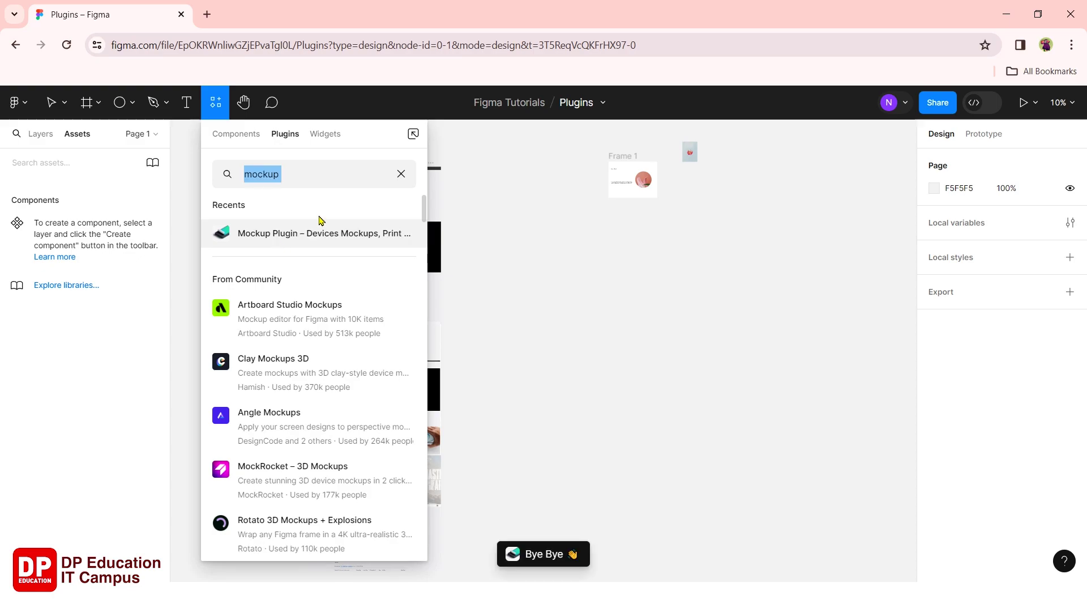
{"action": "left_click", "coordinate": [323, 233]}
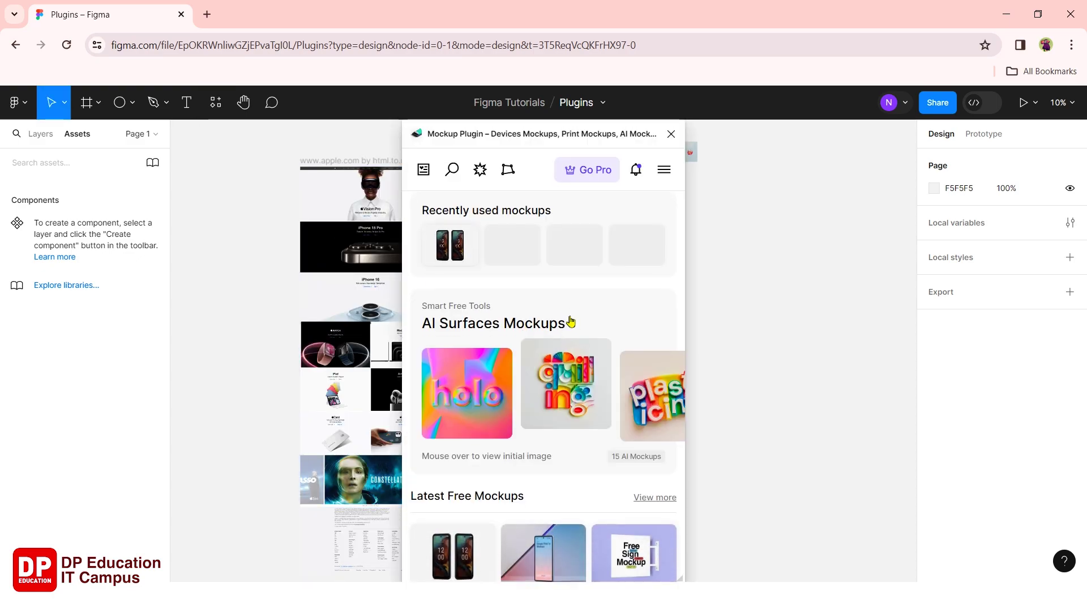
{"action": "scroll", "coordinate": [570, 322], "scroll_direction": "down", "scroll_amount": 2}
{"action": "scroll", "coordinate": [527, 380], "scroll_direction": "up", "scroll_amount": 2}
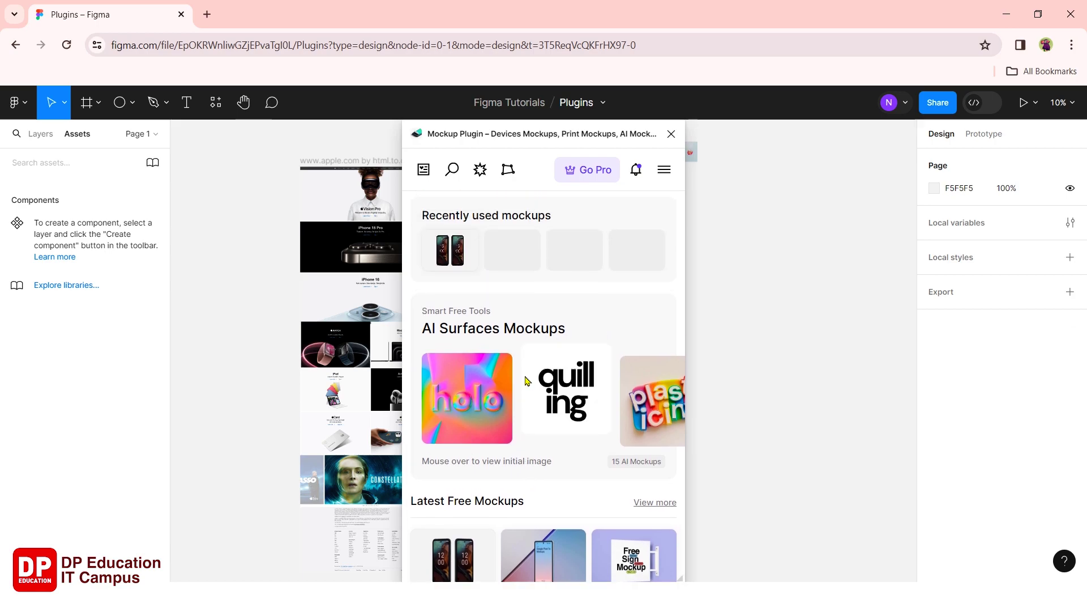
{"action": "scroll", "coordinate": [555, 308], "scroll_direction": "down", "scroll_amount": 3}
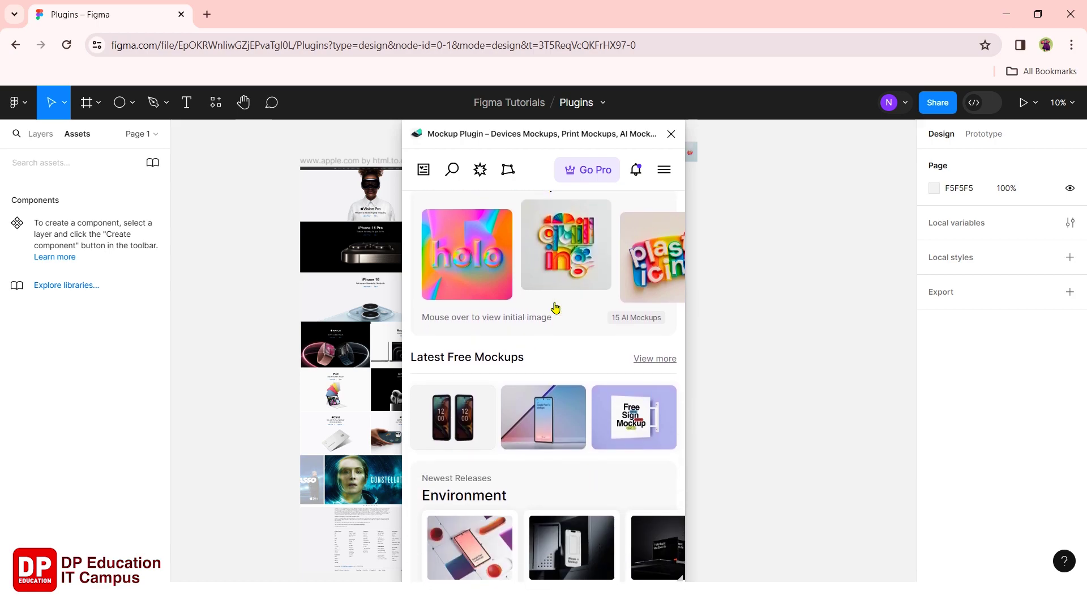
{"action": "scroll", "coordinate": [555, 308], "scroll_direction": "down", "scroll_amount": 2}
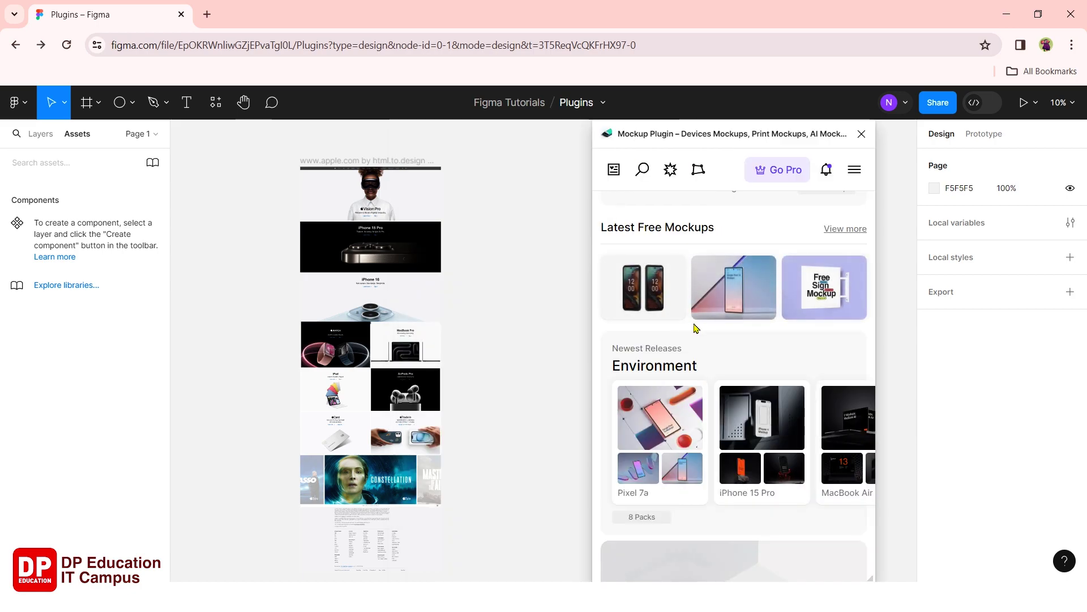
{"action": "scroll", "coordinate": [695, 328], "scroll_direction": "down", "scroll_amount": 2}
{"action": "scroll", "coordinate": [697, 328], "scroll_direction": "up", "scroll_amount": 3}
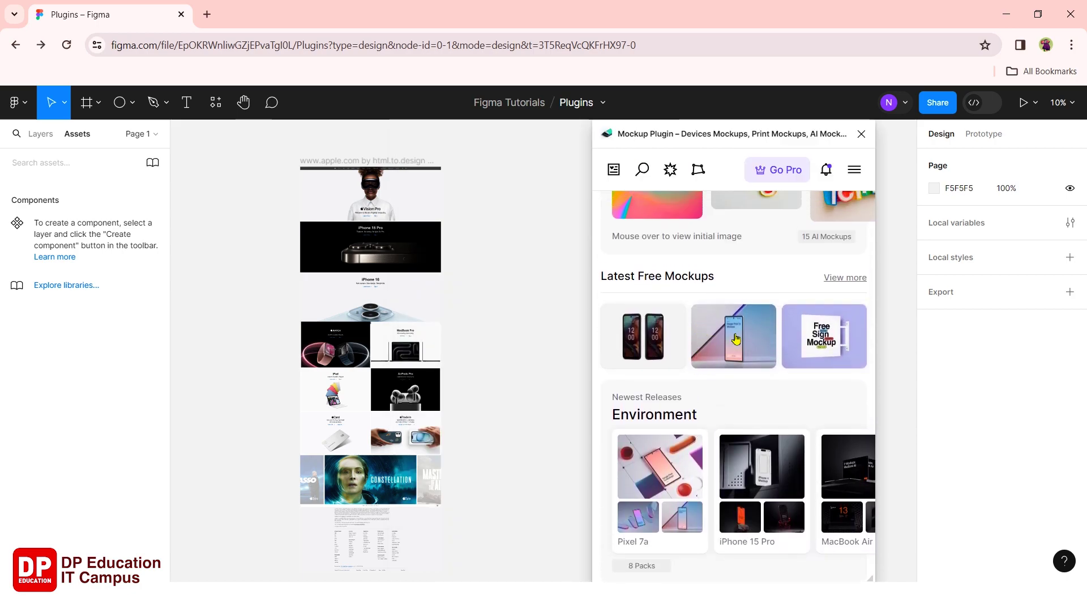
Open the Nokia XR21 mockup, choose a single tilted phone, and bring up its screen options.
{"action": "left_click", "coordinate": [648, 348]}
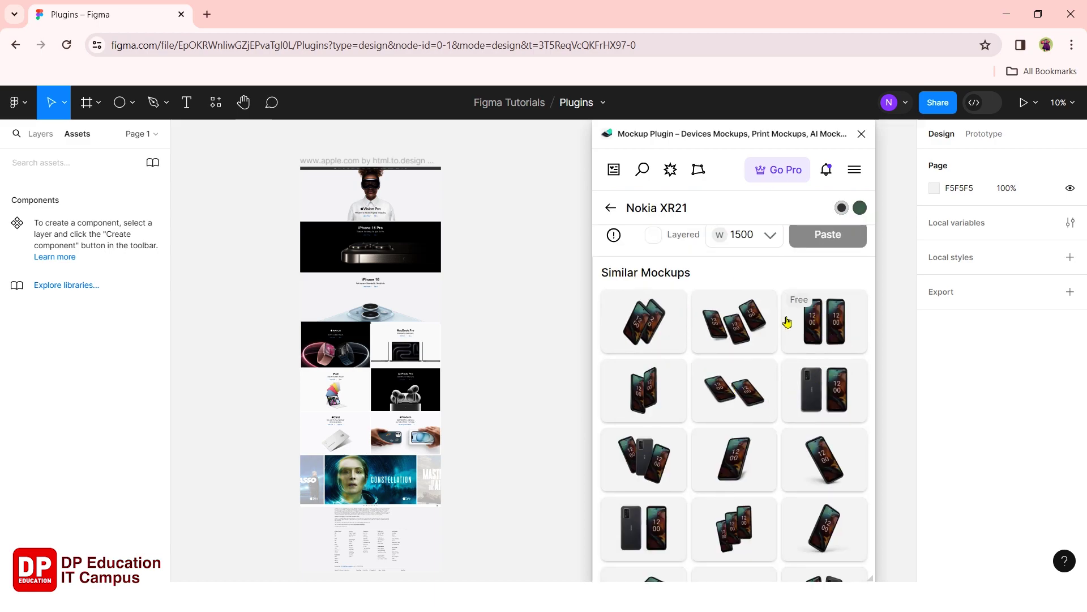
{"action": "scroll", "coordinate": [718, 382], "scroll_direction": "down", "scroll_amount": 2}
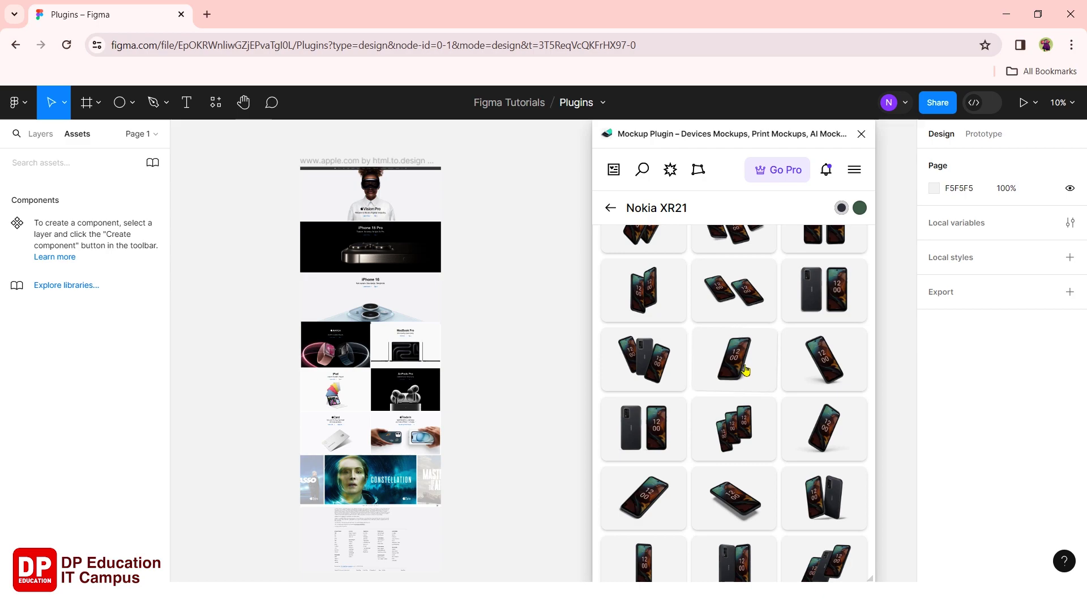
{"action": "left_click", "coordinate": [745, 370]}
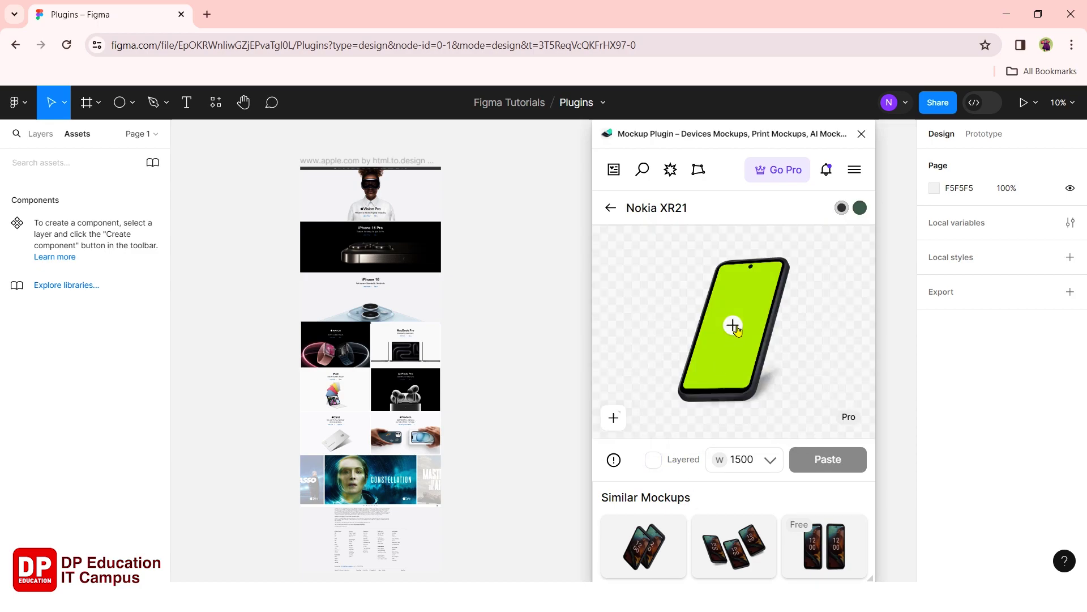
{"action": "left_click", "coordinate": [733, 326]}
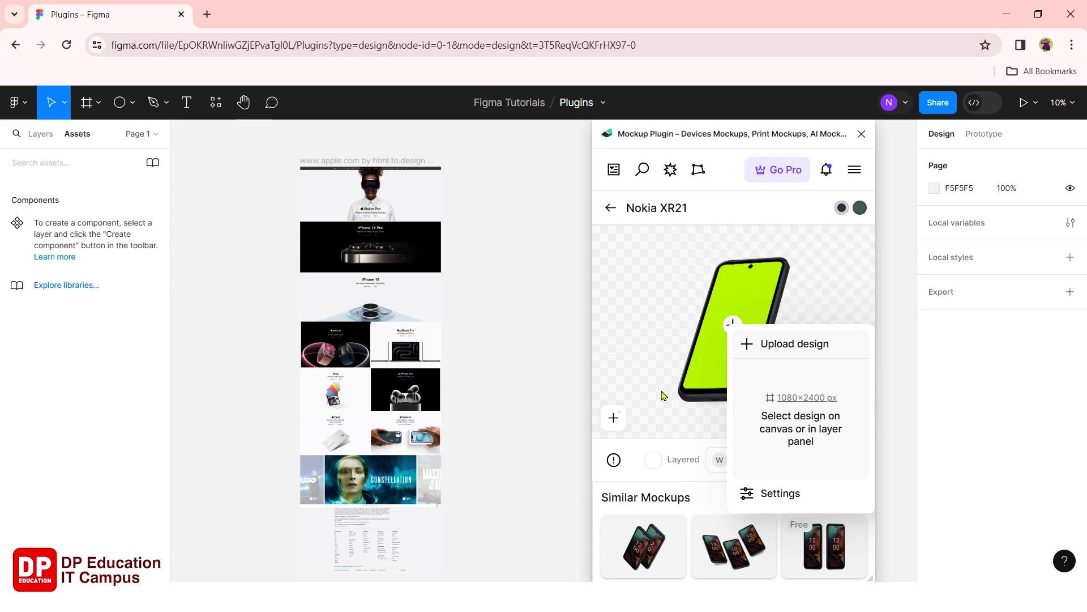
Crop the apple.com frame onto the Nokia XR21 screen, paste the mockup, and dismiss the Pro prompt.
{"action": "left_click", "coordinate": [352, 170]}
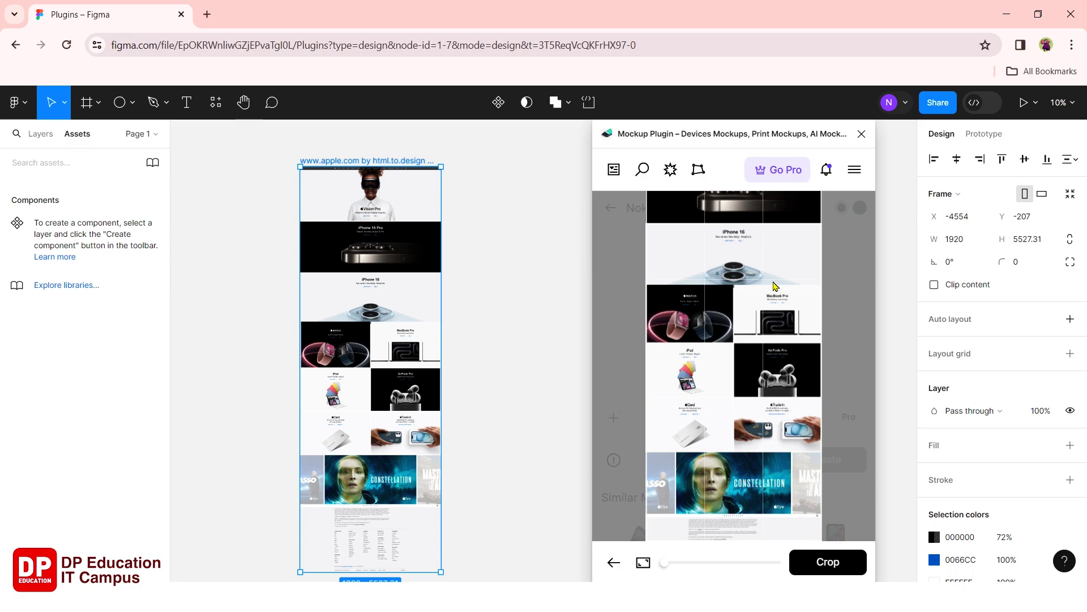
{"action": "left_click", "coordinate": [817, 562]}
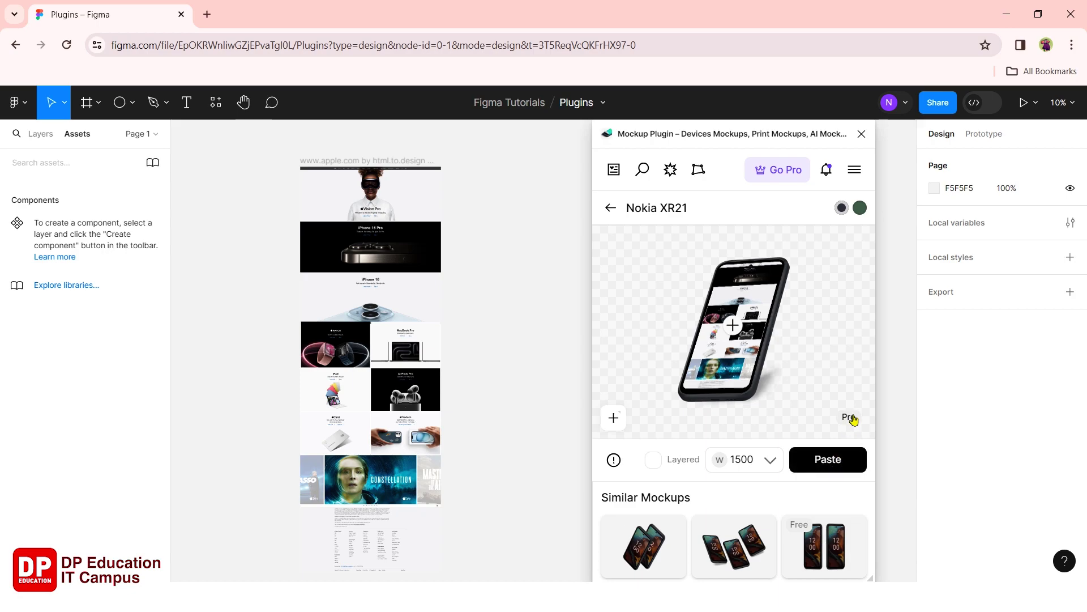
{"action": "left_click", "coordinate": [832, 469]}
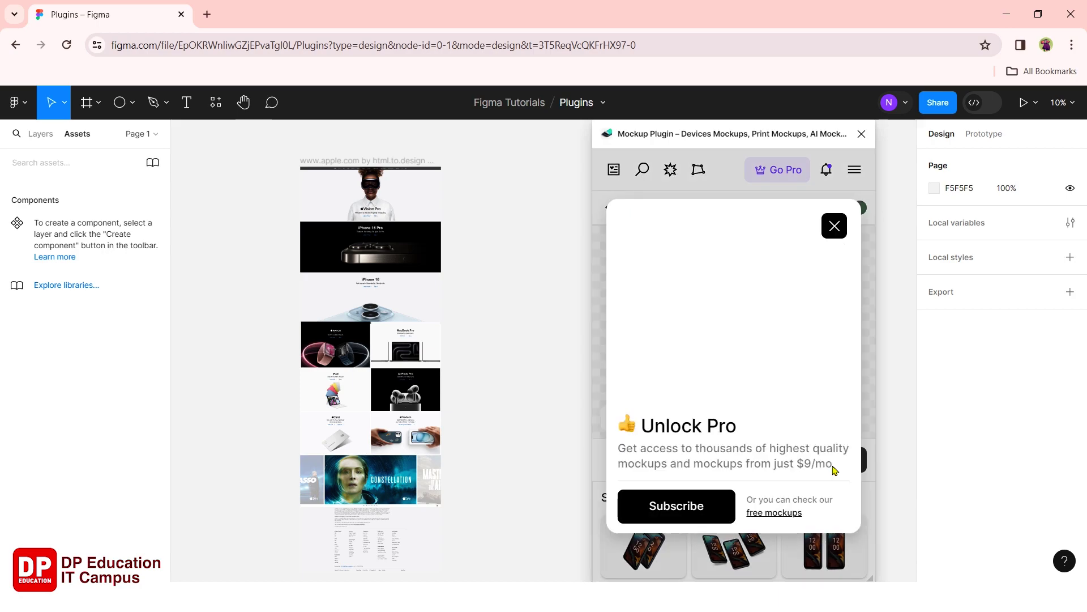
{"action": "left_click", "coordinate": [834, 225]}
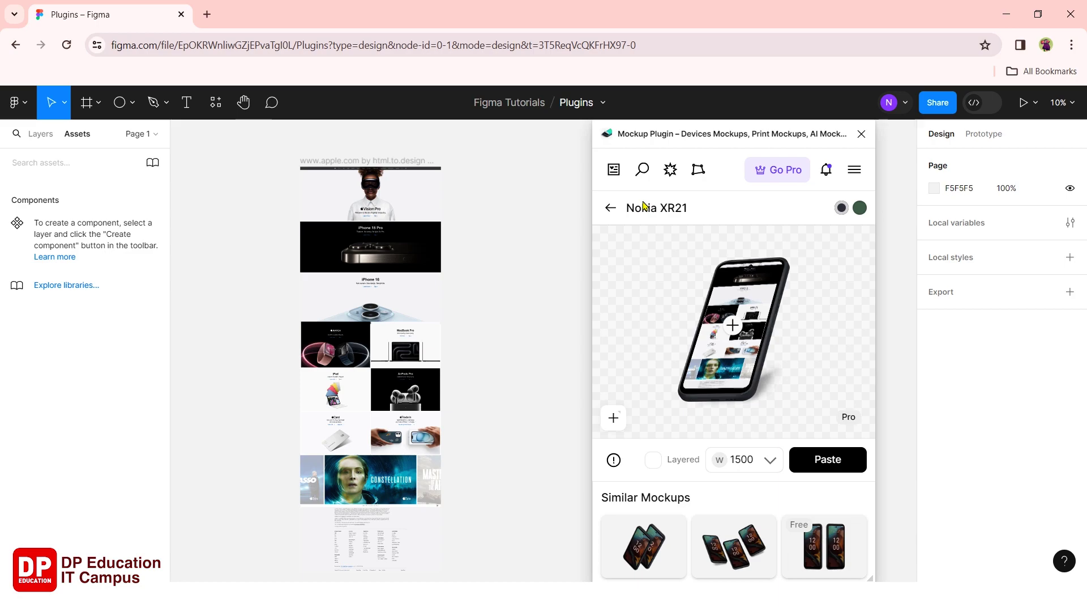
Preview the two-phone Nokia XR21 mockup, then go back to the plugin's home gallery.
{"action": "left_click", "coordinate": [613, 207]}
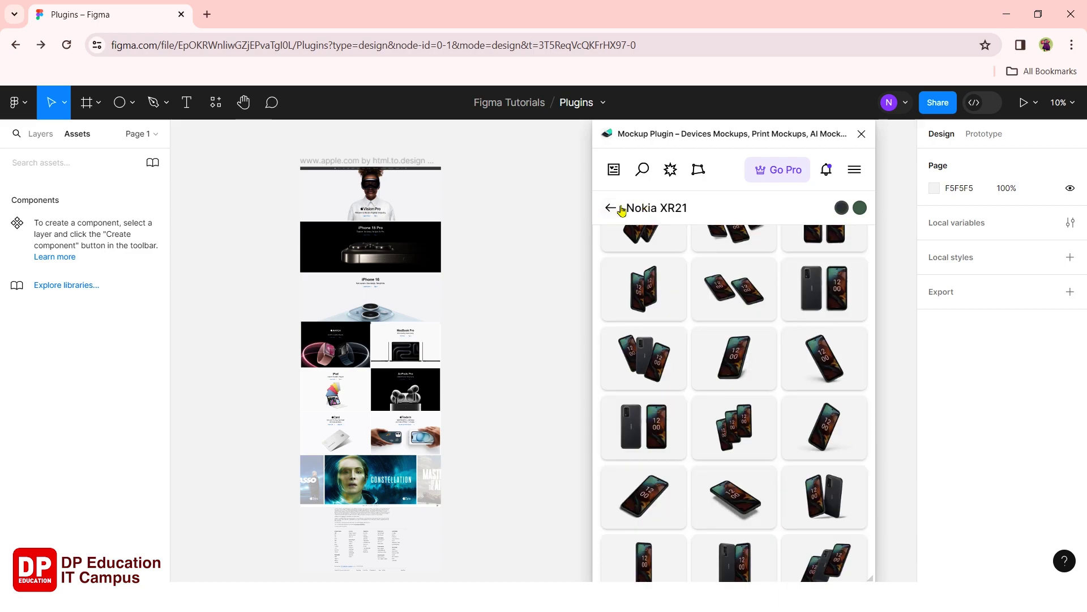
{"action": "left_click", "coordinate": [711, 303]}
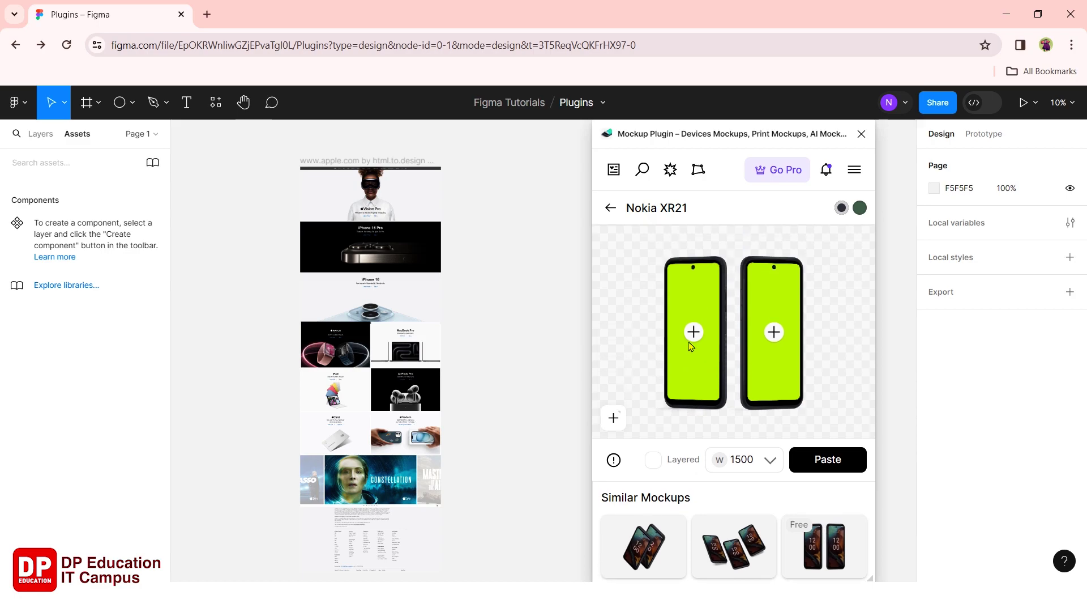
{"action": "left_click", "coordinate": [611, 208]}
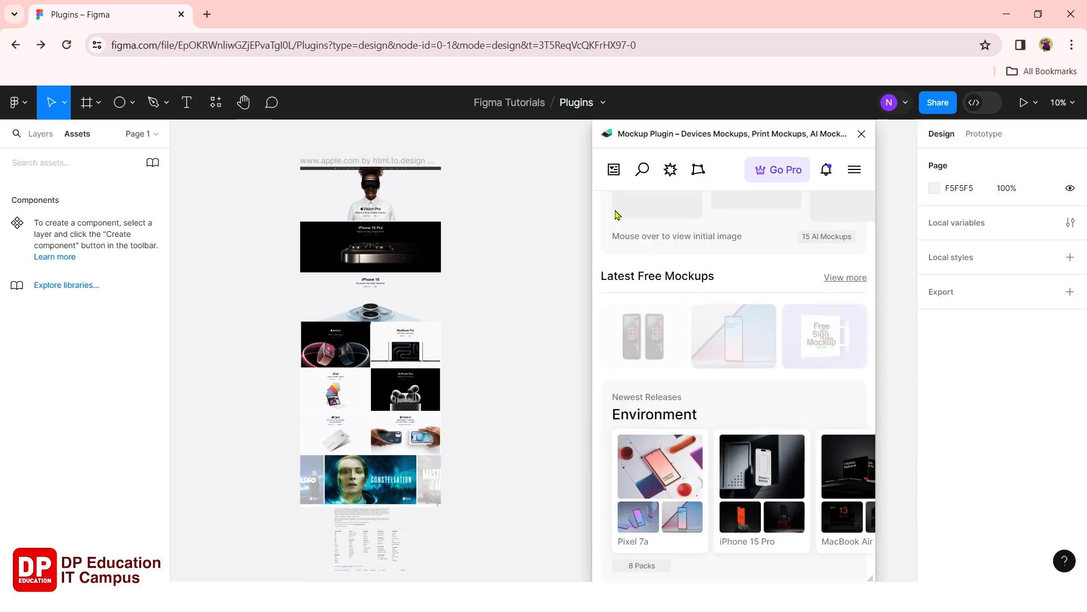